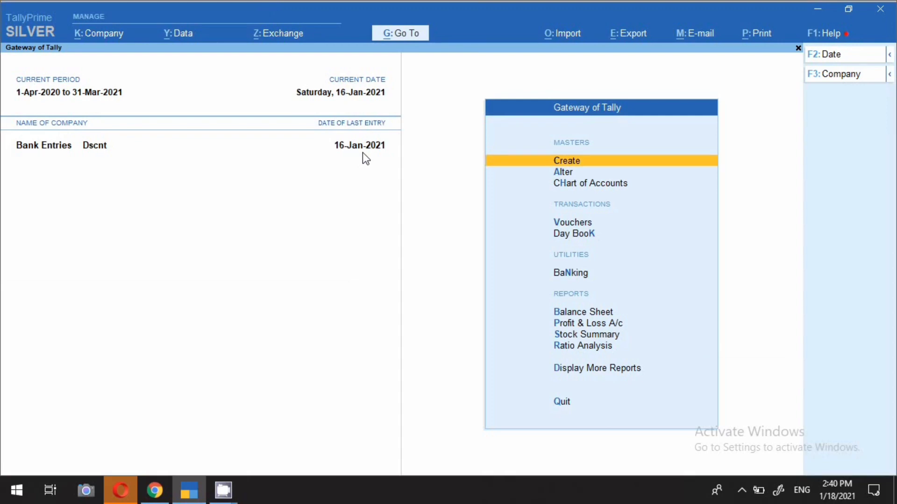
# Start a contra voucher and set its voucher date to 18-Jan-2021
pyautogui.press('v')
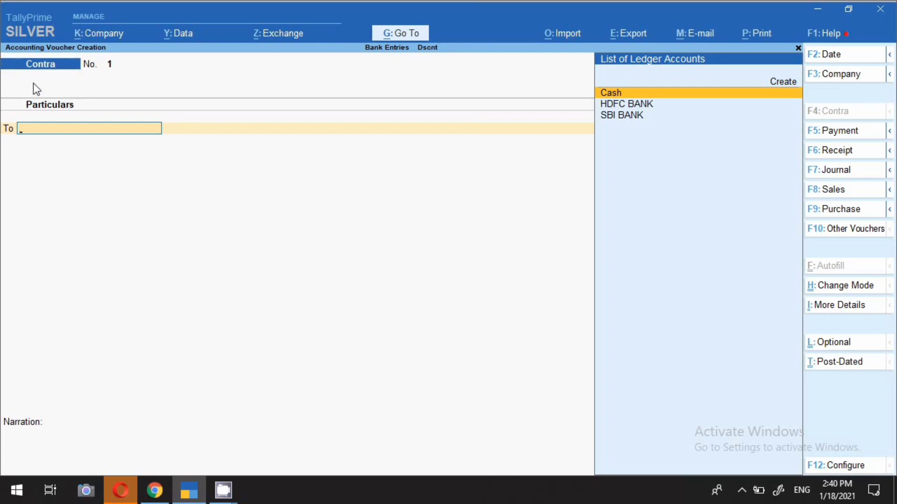
pyautogui.press('F2')
pyautogui.write('18.1')
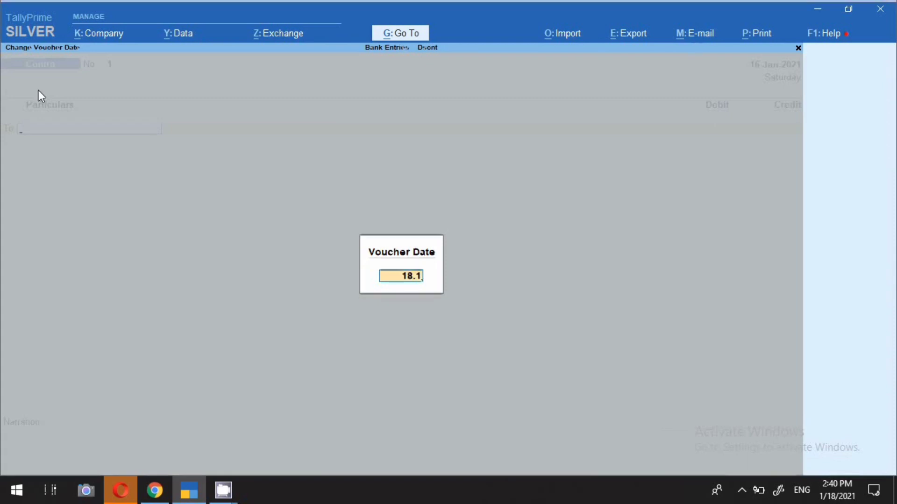
pyautogui.press('Return')
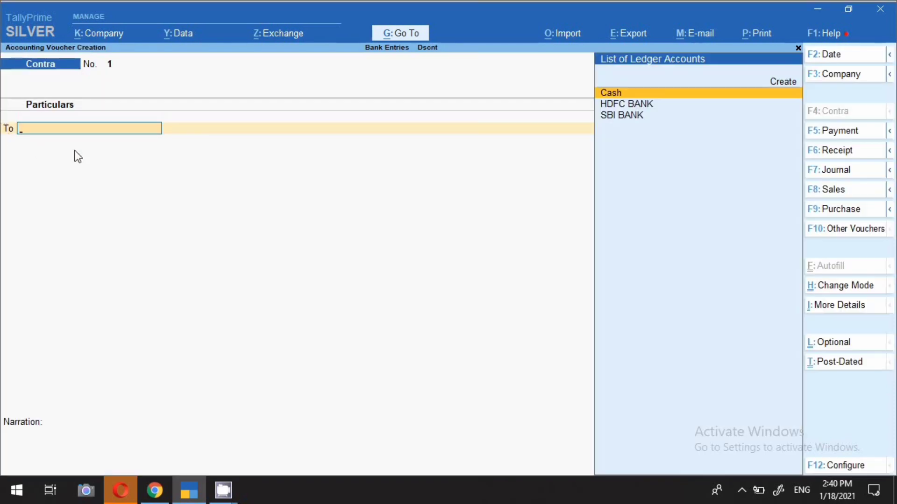
# Credit the Cash ledger with 50,000 on the contra voucher's first line
pyautogui.press('Return')
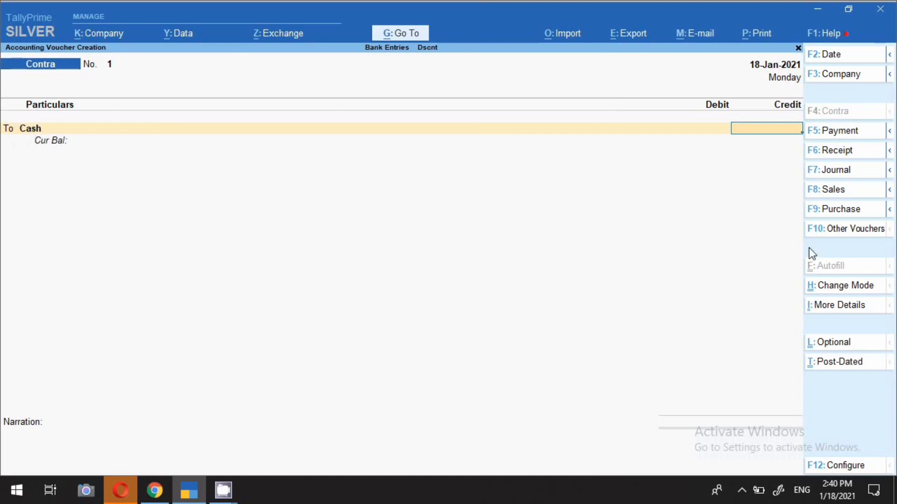
pyautogui.write('50,')
pyautogui.write('0000')
pyautogui.press('Return')
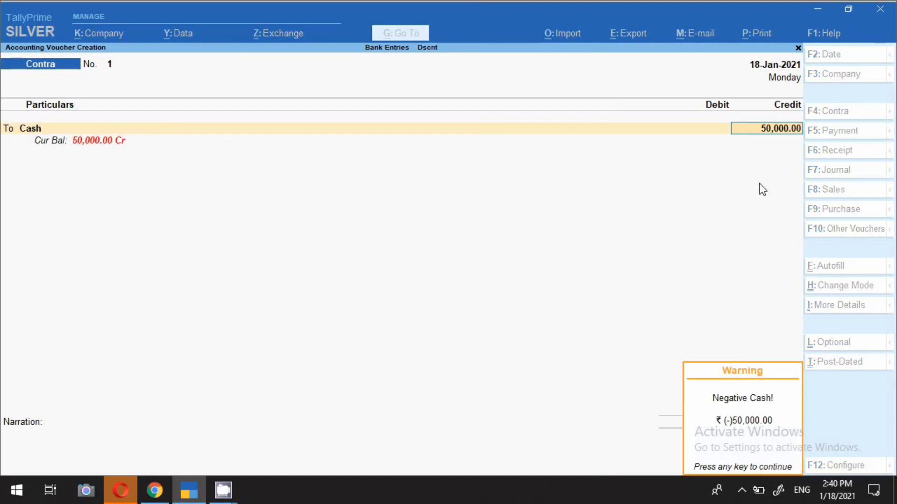
pyautogui.press('Return')
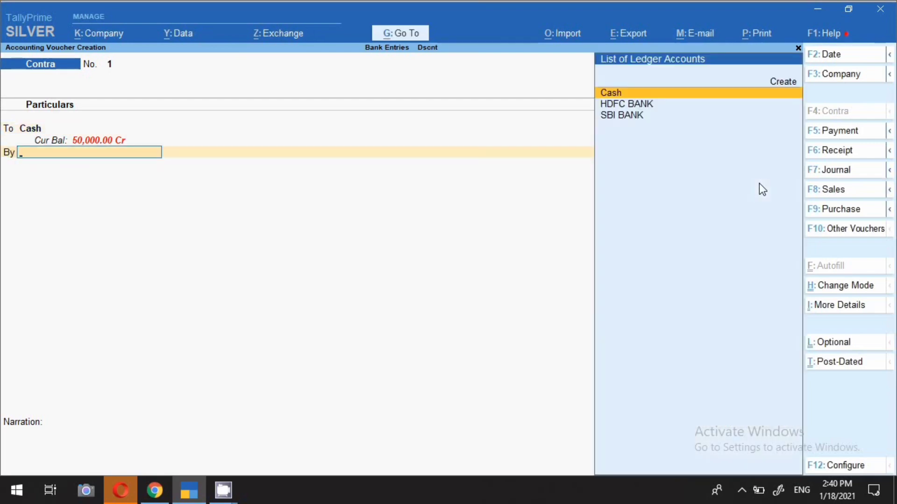
# Choose SBI BANK as the debit ledger for the cash deposit
pyautogui.press('Down')
pyautogui.press('Down')
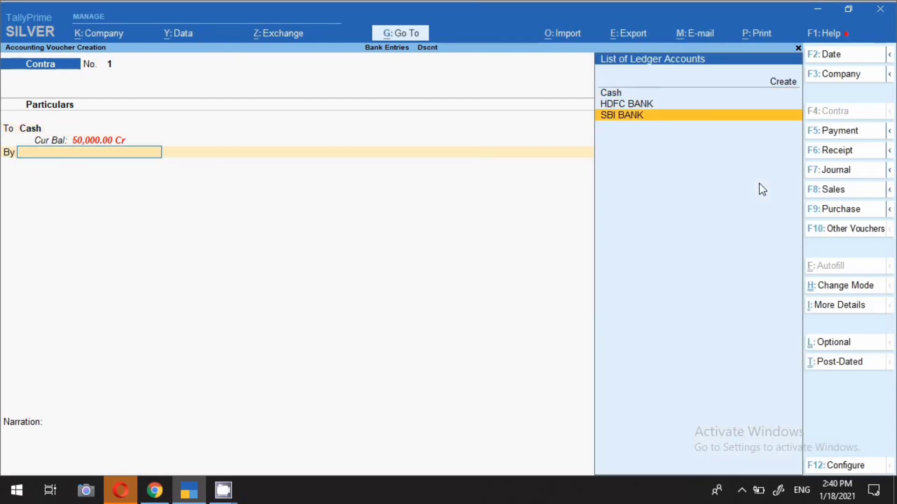
pyautogui.press('Return')
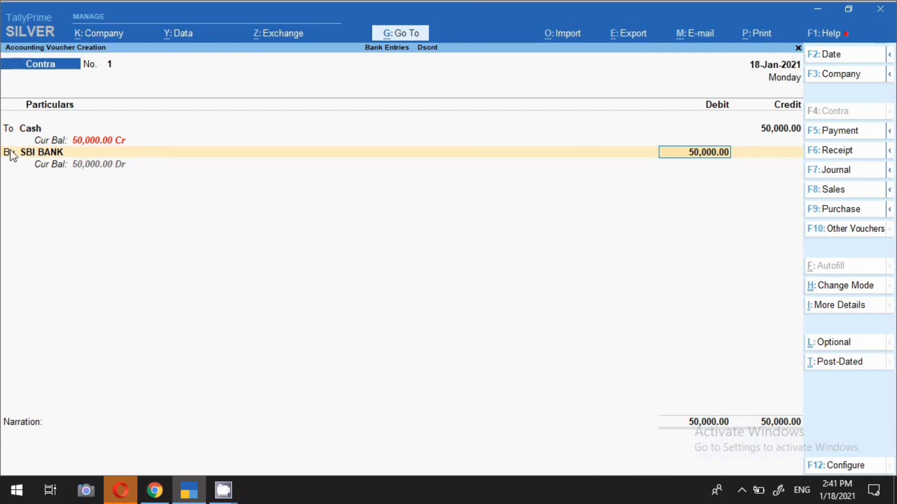
# Examine the SBI BANK ledger's group, bank account details and cheque configuration from within the voucher, keeping the existing settings
pyautogui.click(37, 152)
pyautogui.click(37, 152)
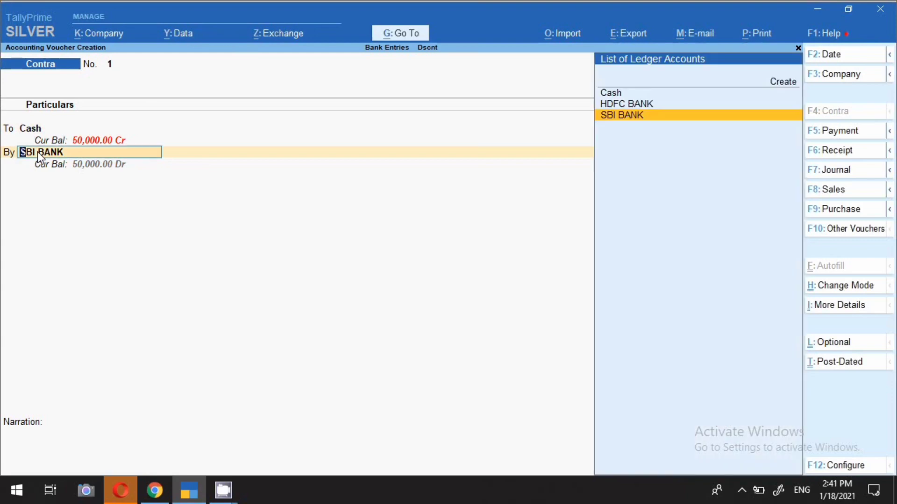
pyautogui.hotkey('ctrl', 'Return')
pyautogui.press('Return')
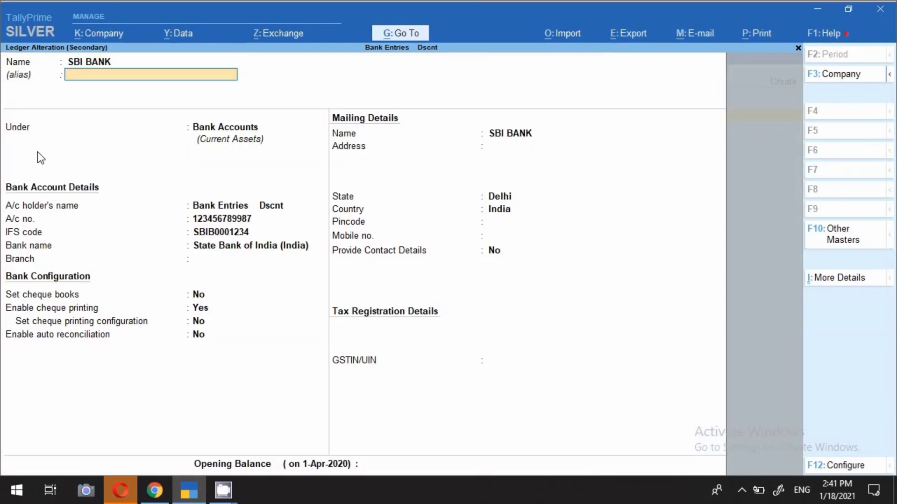
pyautogui.press('Return')
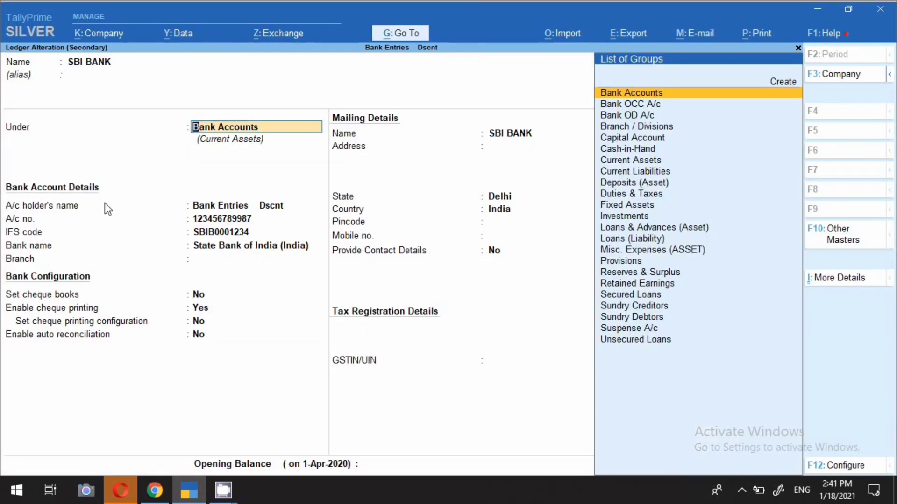
pyautogui.press('Return')
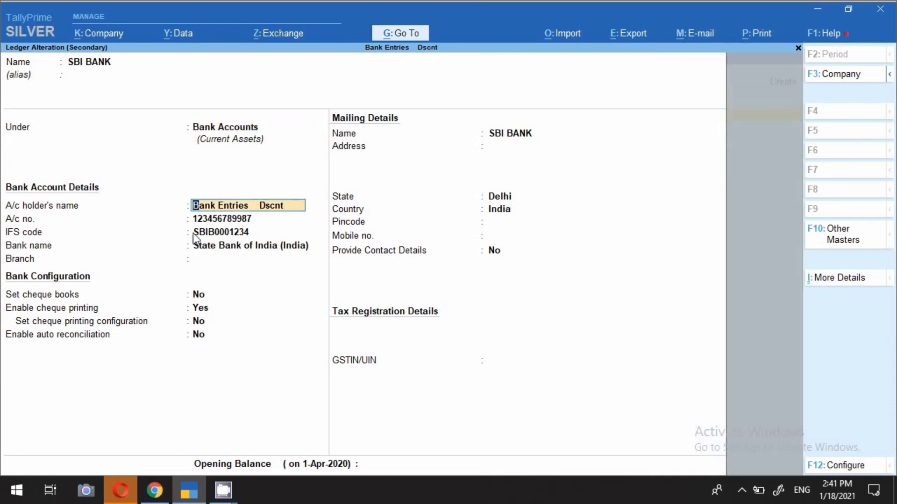
pyautogui.press('Return')
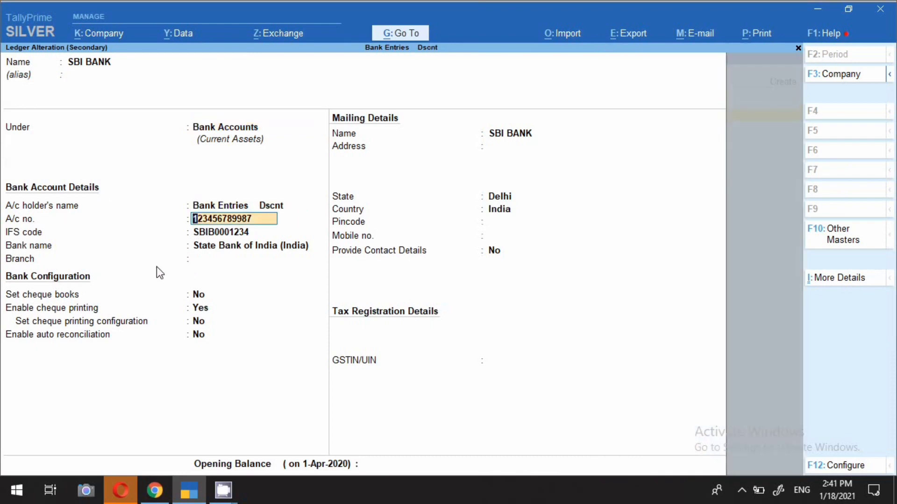
pyautogui.press('Return')
pyautogui.press('Return')
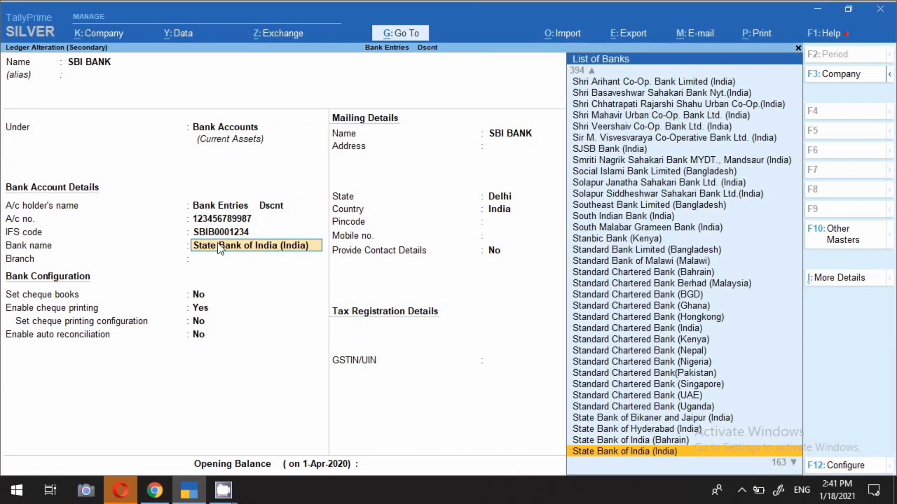
pyautogui.press('Return')
pyautogui.press('Return')
pyautogui.press('Return')
pyautogui.press('Return')
pyautogui.press('Return')
pyautogui.press('Return')
pyautogui.press('Return')
pyautogui.press('Return')
pyautogui.press('Return')
pyautogui.press('Return')
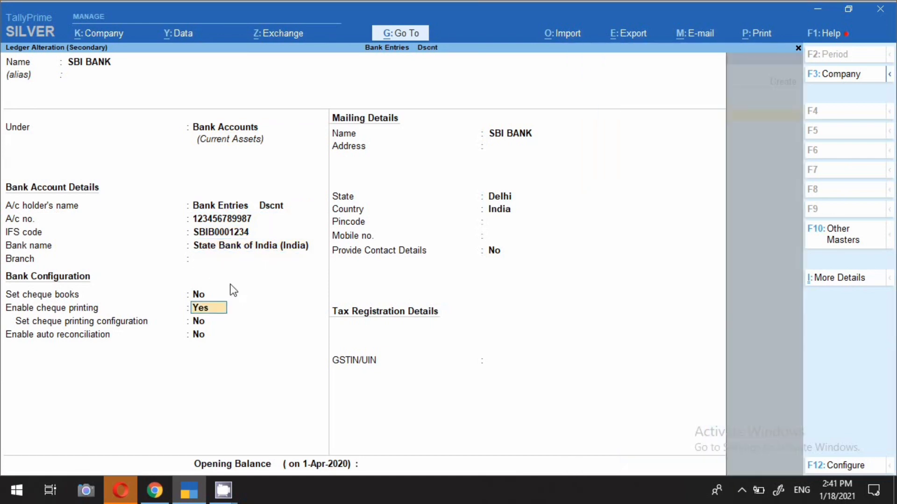
pyautogui.press('Return')
pyautogui.press('Return')
pyautogui.press('Return')
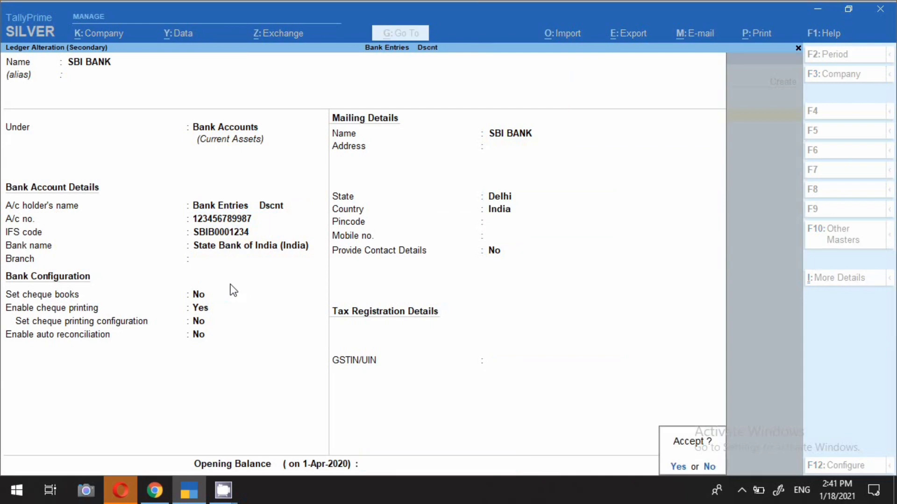
pyautogui.press('Return')
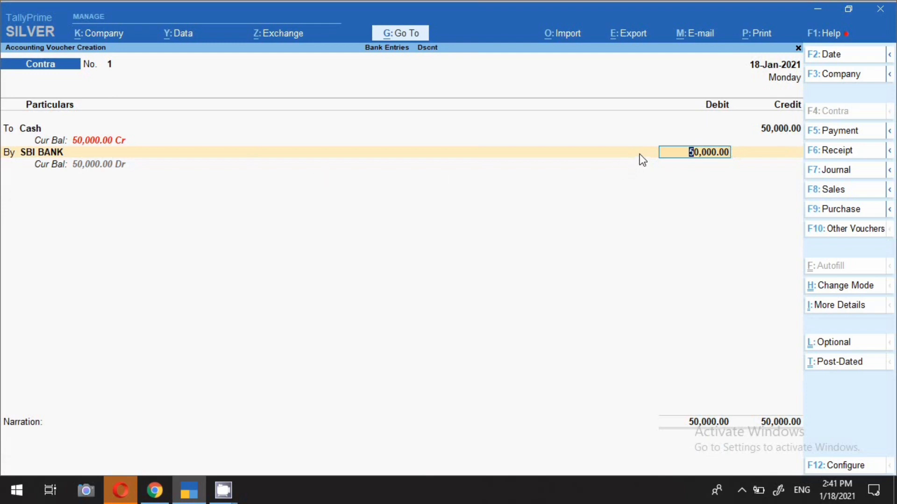
# Complete the SBI BANK allocation as a 50,000 cash transaction made up of 25 notes of 2000, leaving the other instrument details blank
pyautogui.press('Return')
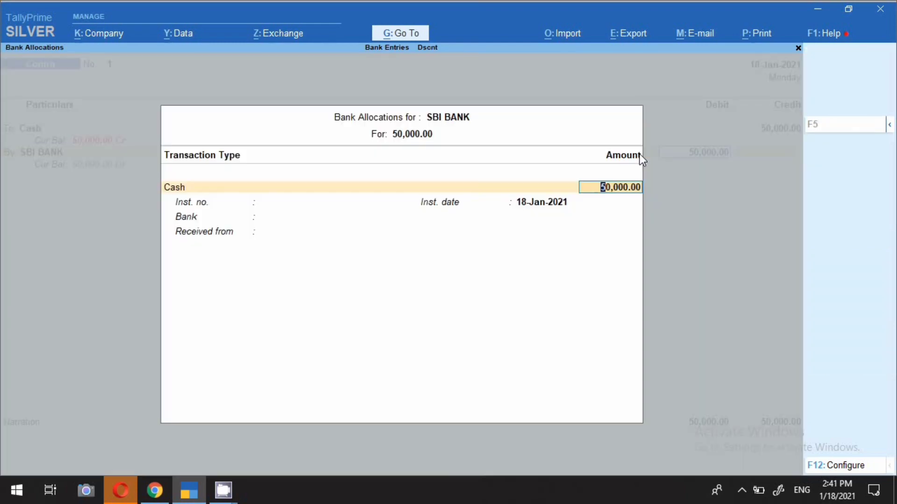
pyautogui.press('Return')
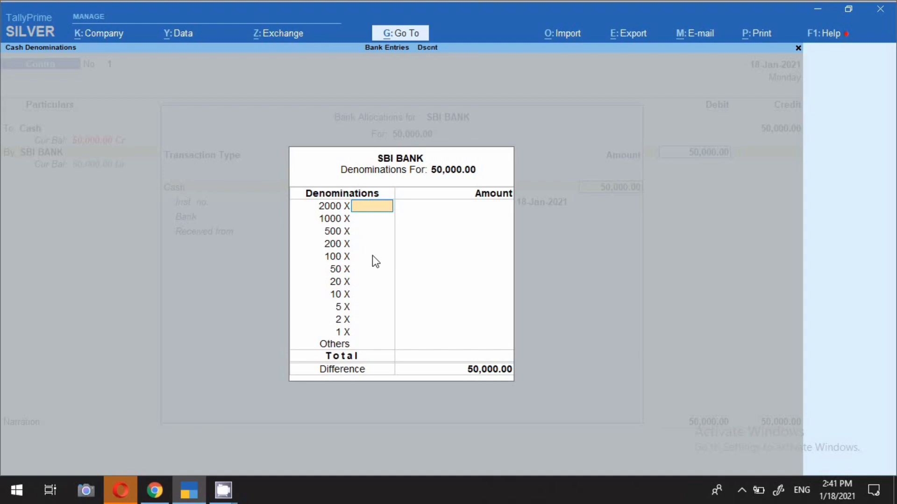
pyautogui.write('25')
pyautogui.press('Return')
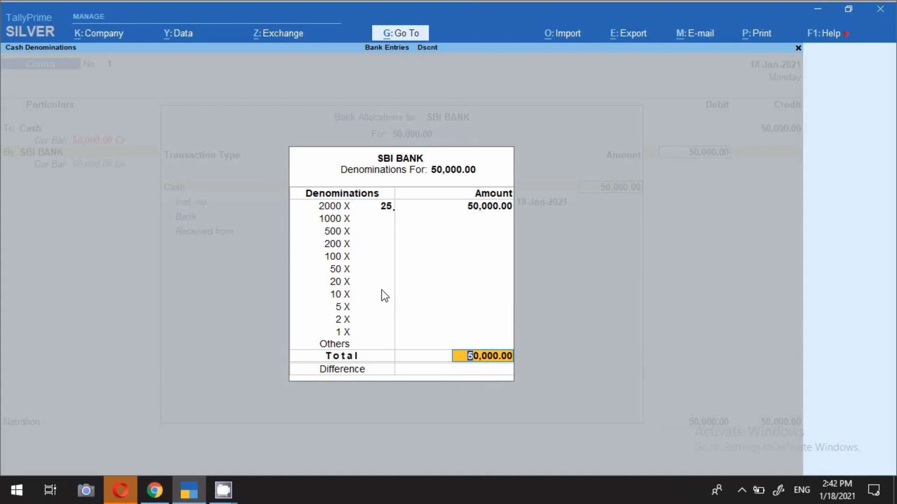
pyautogui.press('Return')
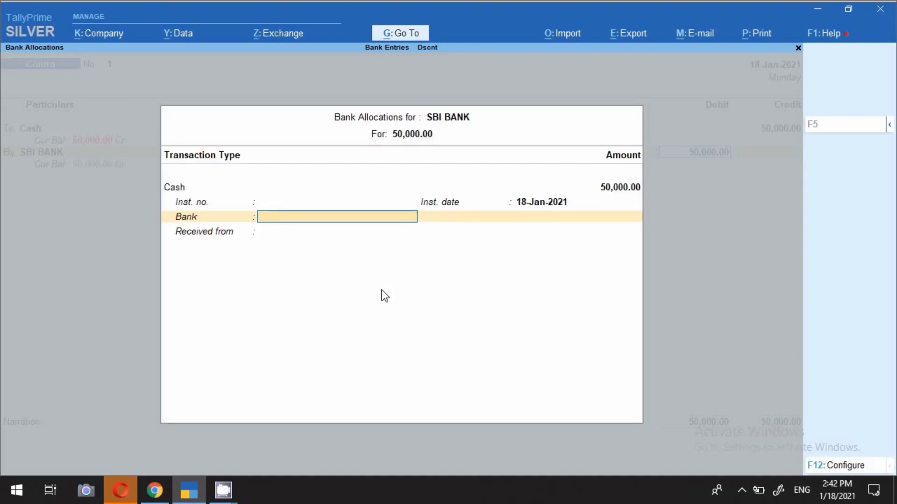
pyautogui.press('Return')
pyautogui.press('Return')
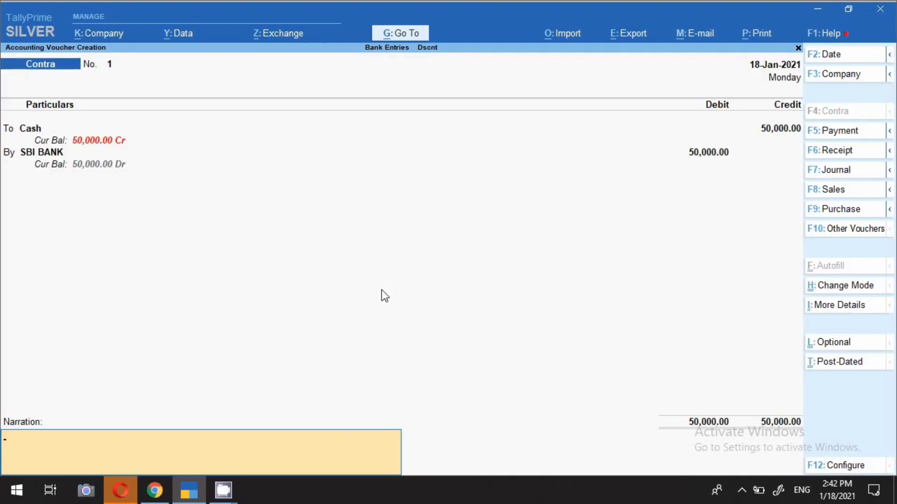
# Enter the narration "CASH DEPOSITE 500000 /-" and save the contra voucher
pyautogui.write('CASH')
pyautogui.press('BackSpace')
pyautogui.press('BackSpace')
pyautogui.write('ASH DEPOSITE')
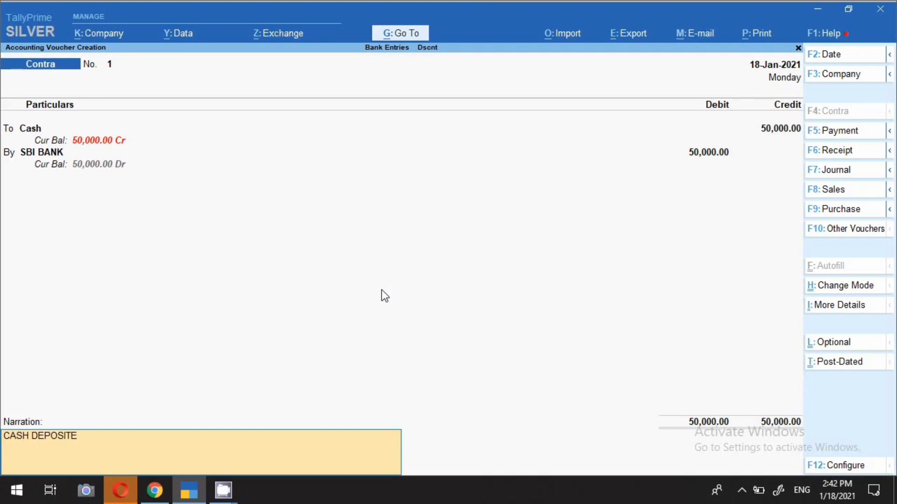
pyautogui.write(' 500000')
pyautogui.press('Return')
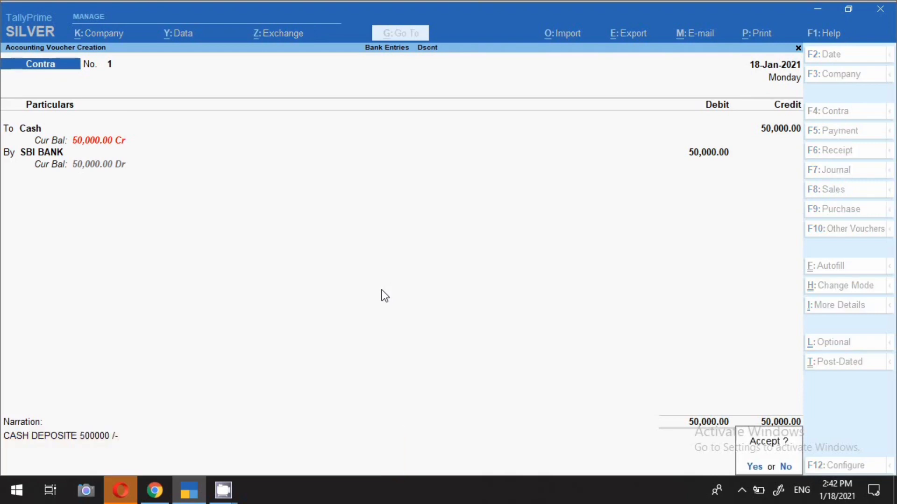
pyautogui.press('y')
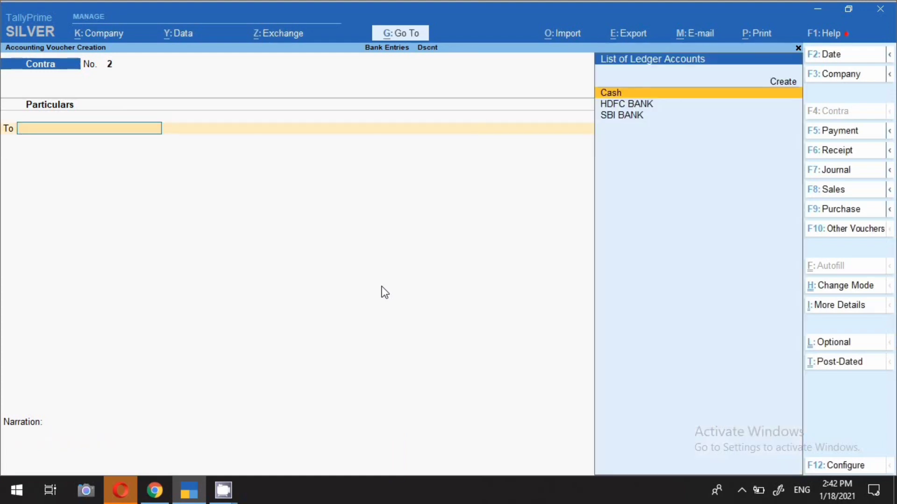
# Set the second contra voucher's date to 18-Jan-2021
pyautogui.press('F2')
pyautogui.write('18')
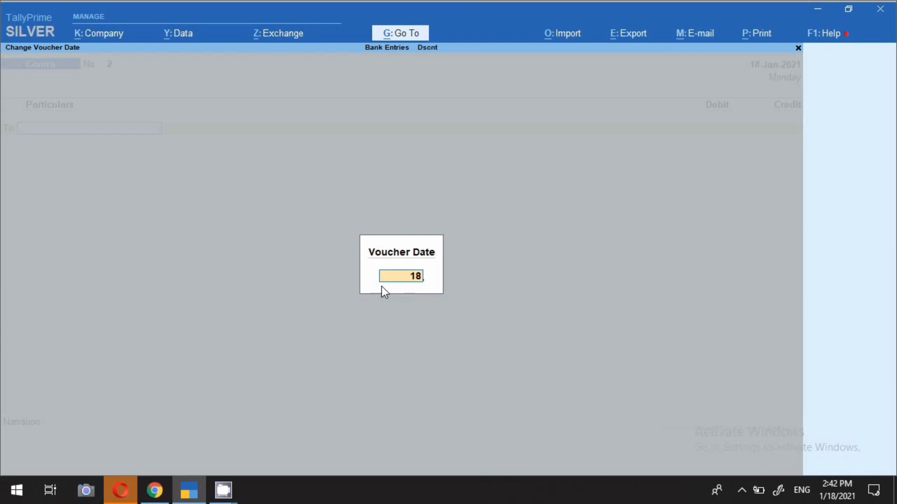
pyautogui.write('.1')
pyautogui.press('Return')
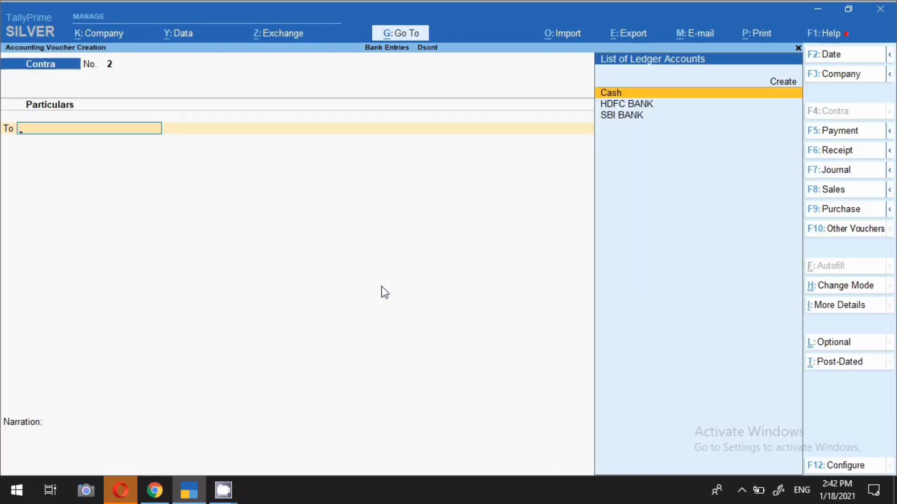
# Credit Cash with 90,000 and debit SBI BANK with the same amount on the second contra voucher
pyautogui.press('Return')
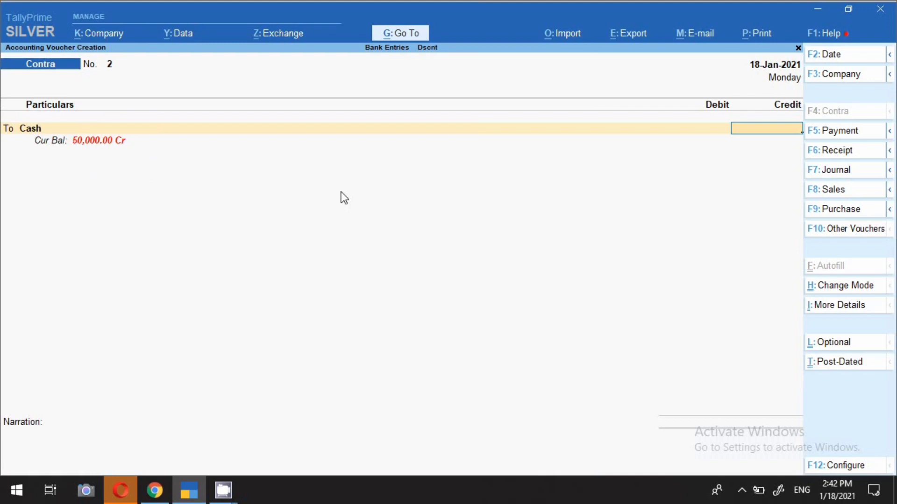
pyautogui.write('90,')
pyautogui.write('0000')
pyautogui.press('Return')
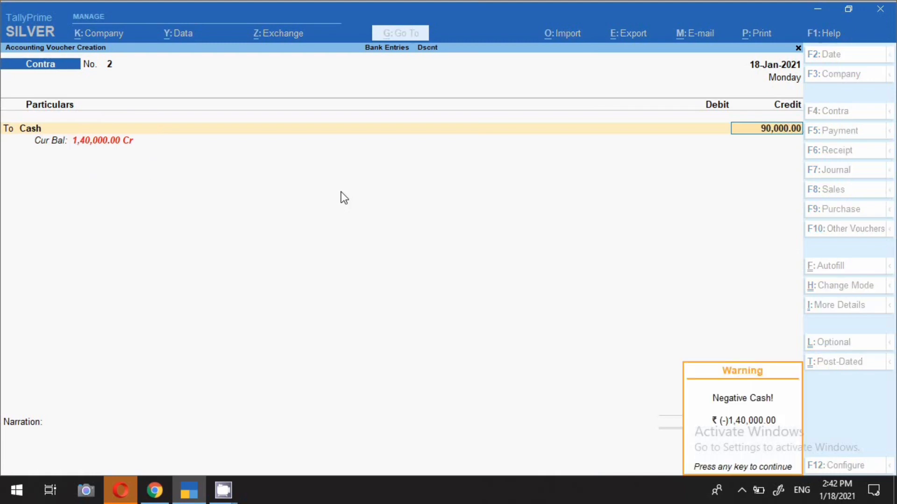
pyautogui.press('Return')
pyautogui.press('Return')
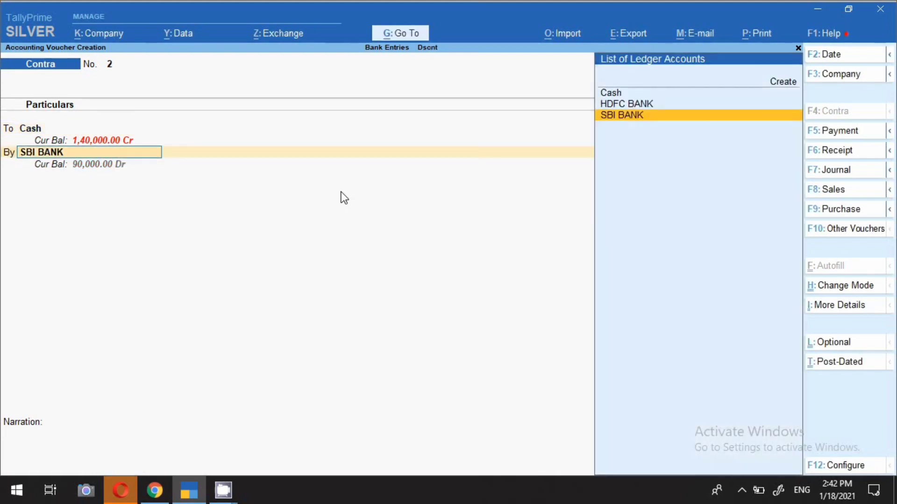
pyautogui.press('Return')
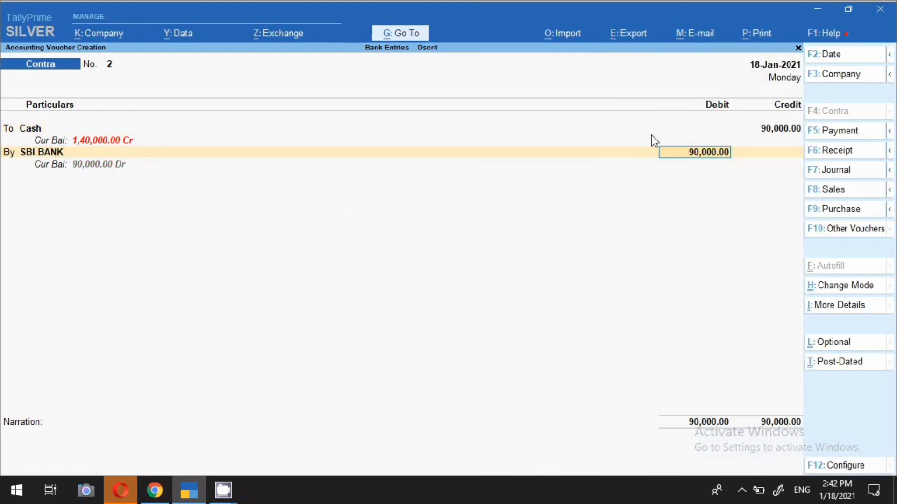
pyautogui.click(27, 132)
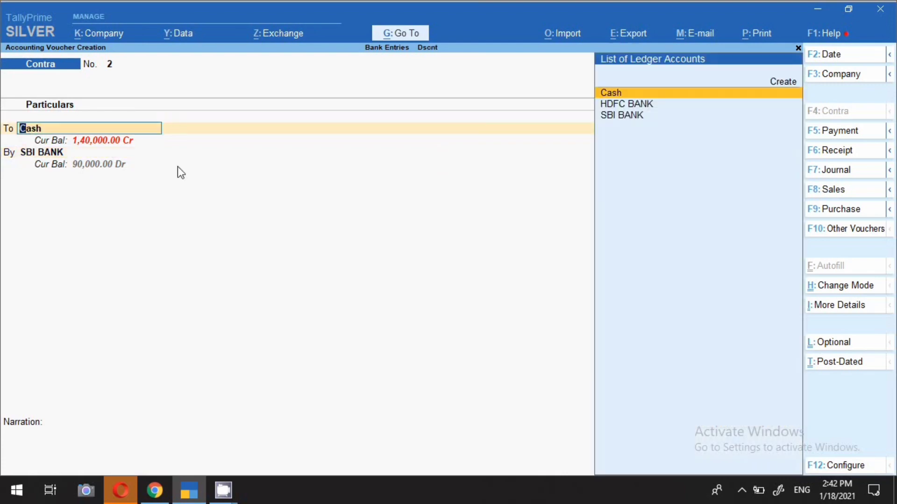
pyautogui.press('Return')
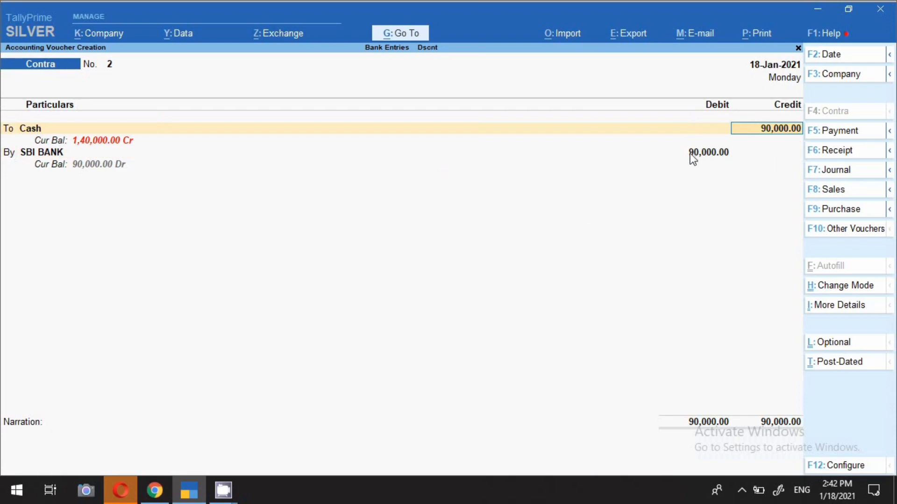
pyautogui.press('Return')
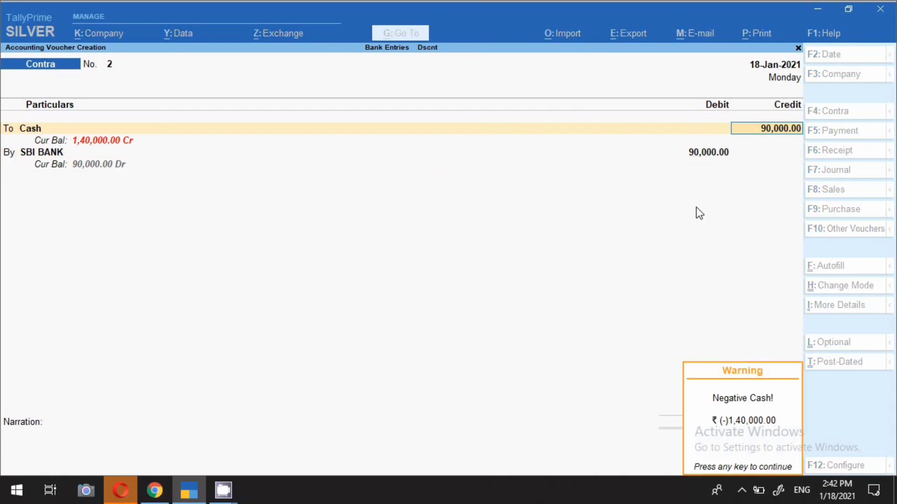
pyautogui.click(711, 156)
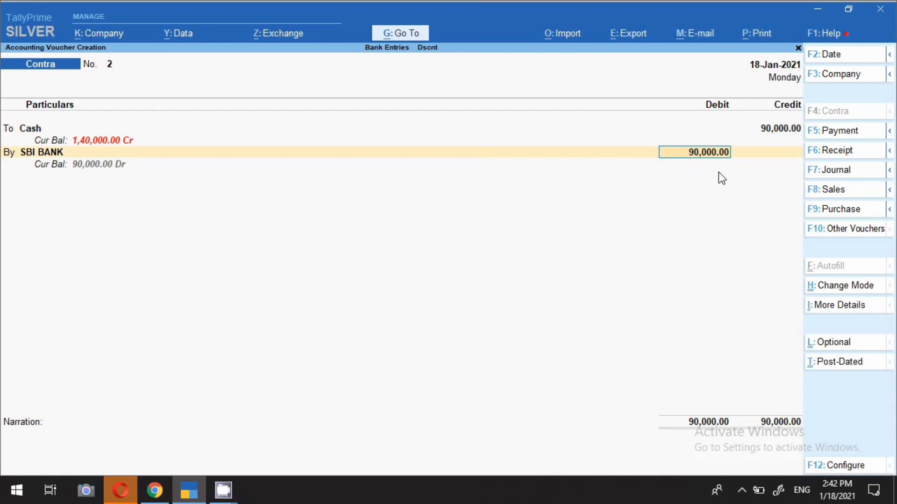
# Allocate the 90,000 SBI BANK debit as a cash transaction, leaving the instrument details and all note denominations blank
pyautogui.press('Return')
pyautogui.press('Return')
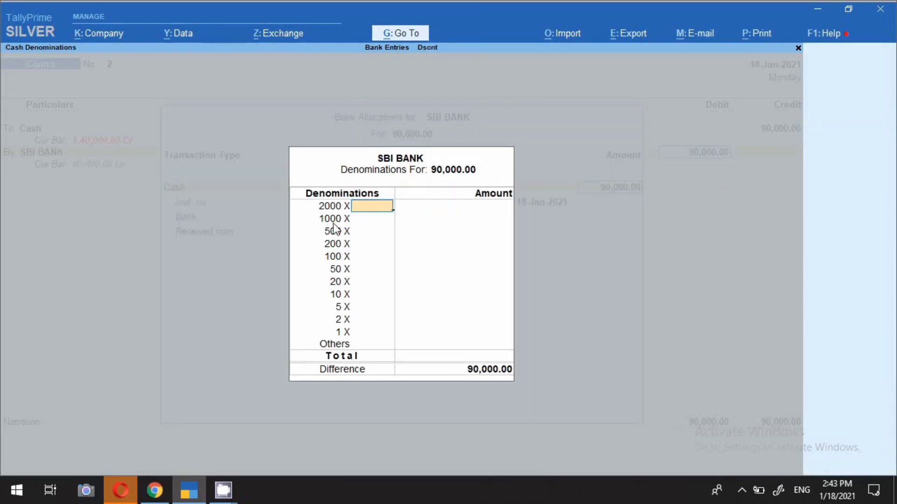
pyautogui.press('Down')
pyautogui.press('Down')
pyautogui.press('Down')
pyautogui.press('Down')
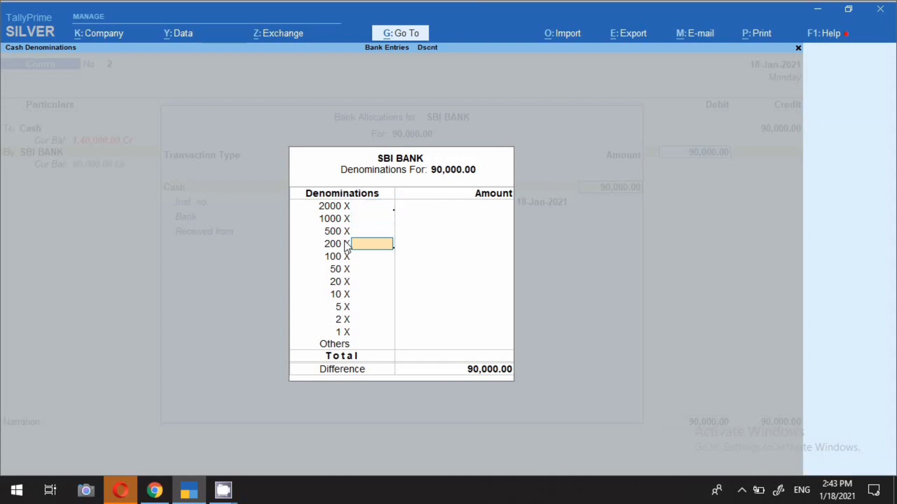
pyautogui.press('Down')
pyautogui.press('Down')
pyautogui.press('Down')
pyautogui.press('Down')
pyautogui.press('Down')
pyautogui.press('Down')
pyautogui.press('Down')
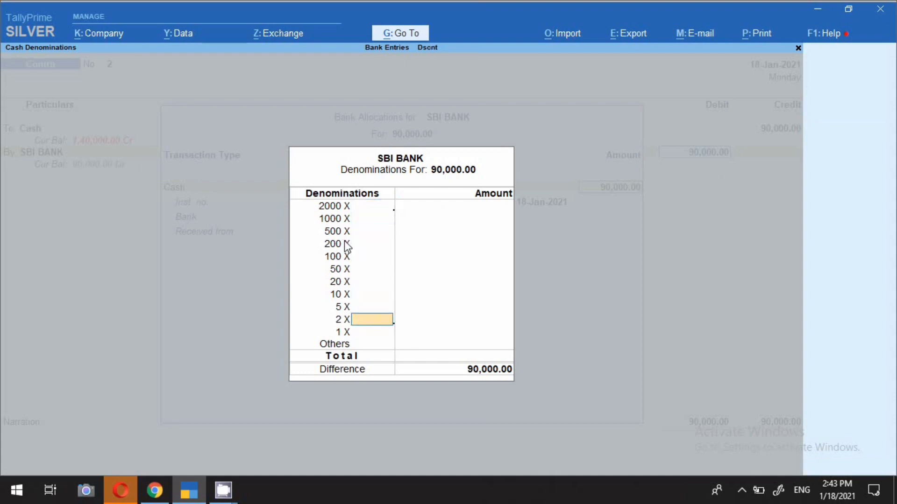
pyautogui.press('Down')
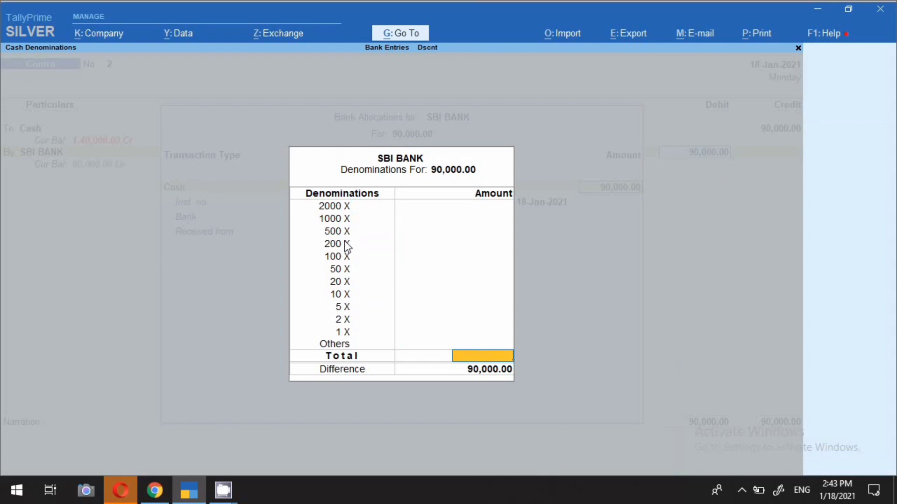
pyautogui.press('Return')
# Save the second contra voucher without a narration
pyautogui.press('Return')
pyautogui.press('Return')
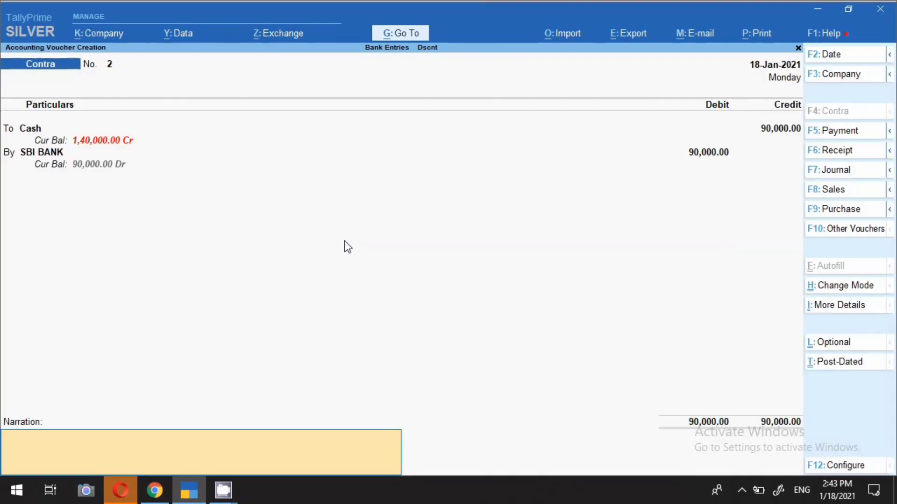
pyautogui.press('Return')
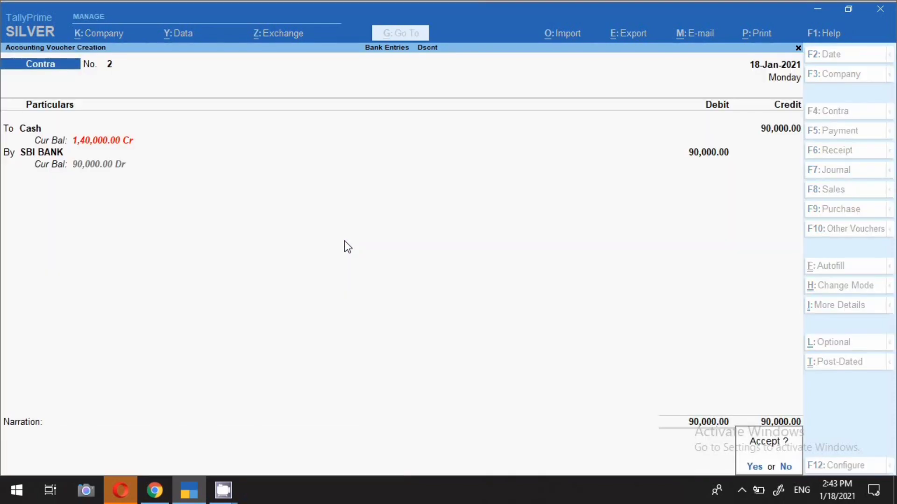
pyautogui.press('Return')
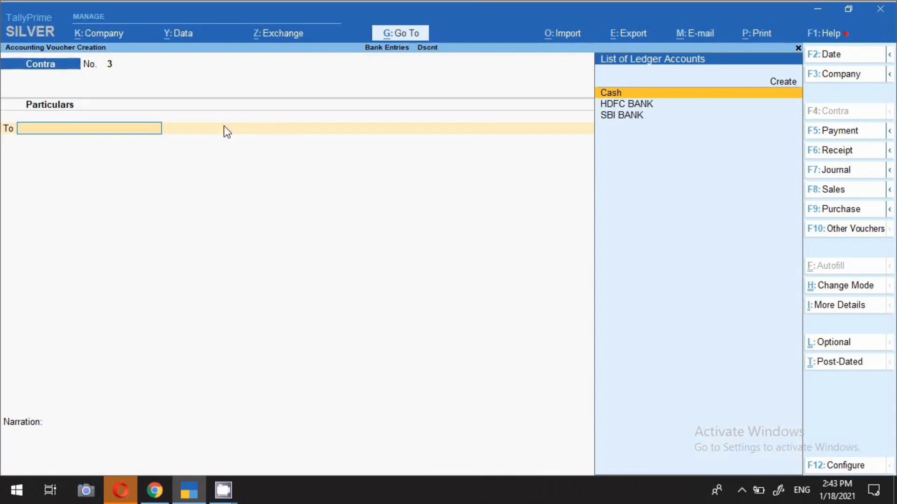
# Set the third contra voucher's date to 18-Jan-2021
pyautogui.press('F2')
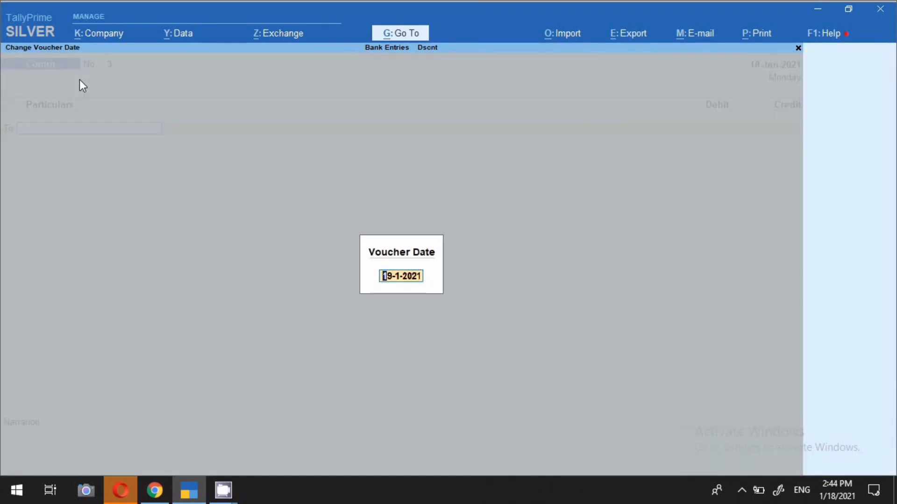
pyautogui.write('18.1')
pyautogui.press('Return')
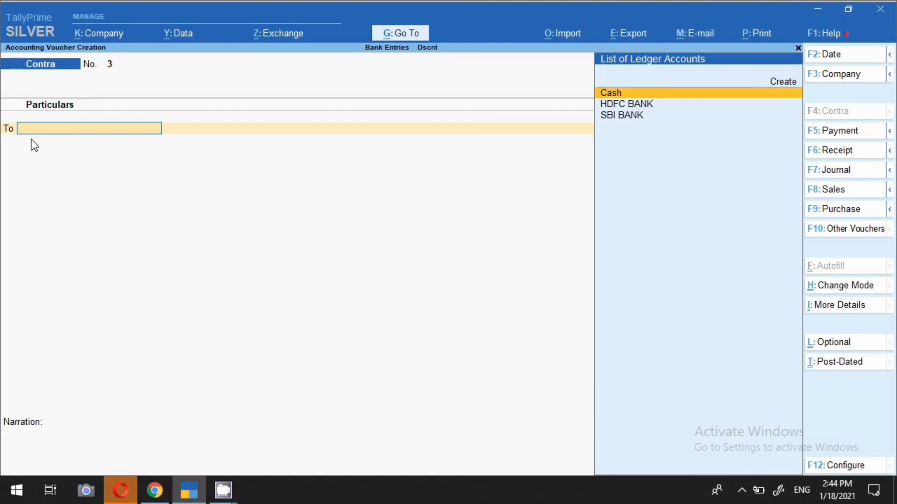
# Credit SBI BANK with 50,000 on the third contra voucher
pyautogui.press('Down')
pyautogui.press('Down')
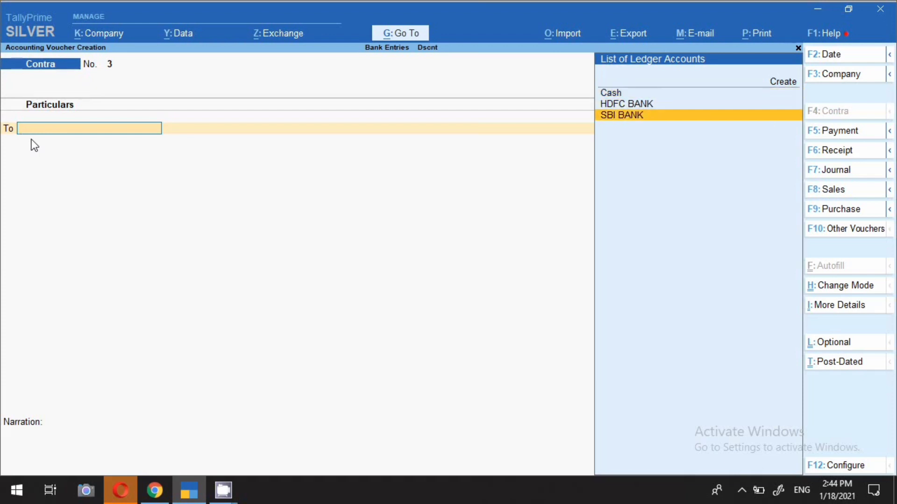
pyautogui.press('Return')
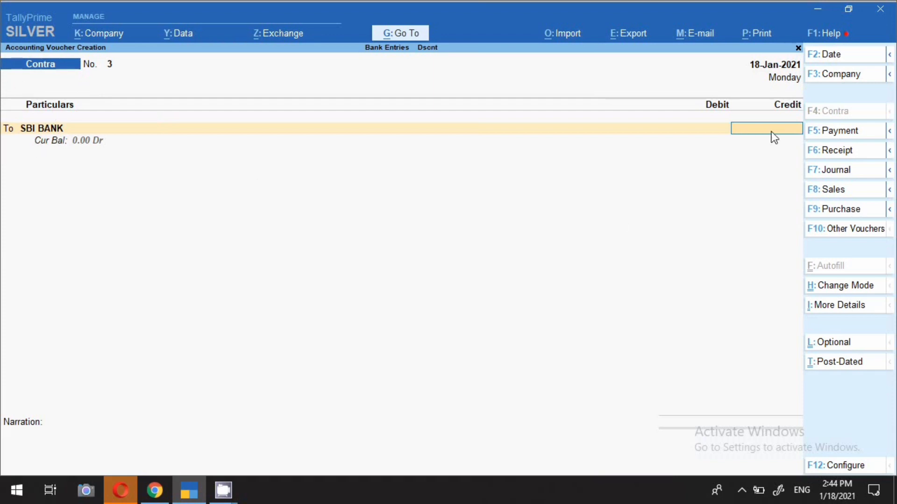
pyautogui.write('50000')
pyautogui.press('Return')
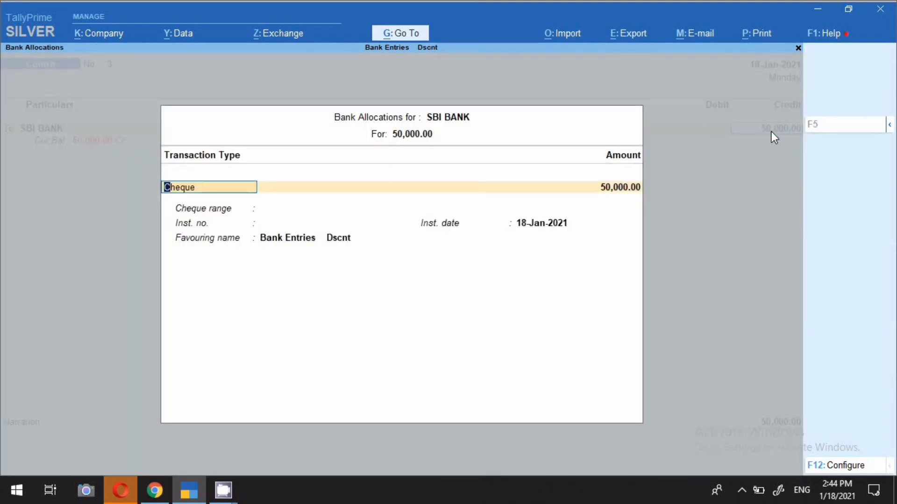
# Allocate the 50,000 SBI BANK credit as a cheque with cheque range Not Applicable, a blank instrument number and the default favouring name
pyautogui.press('Return')
pyautogui.press('Return')
pyautogui.press('Return')
pyautogui.press('Return')
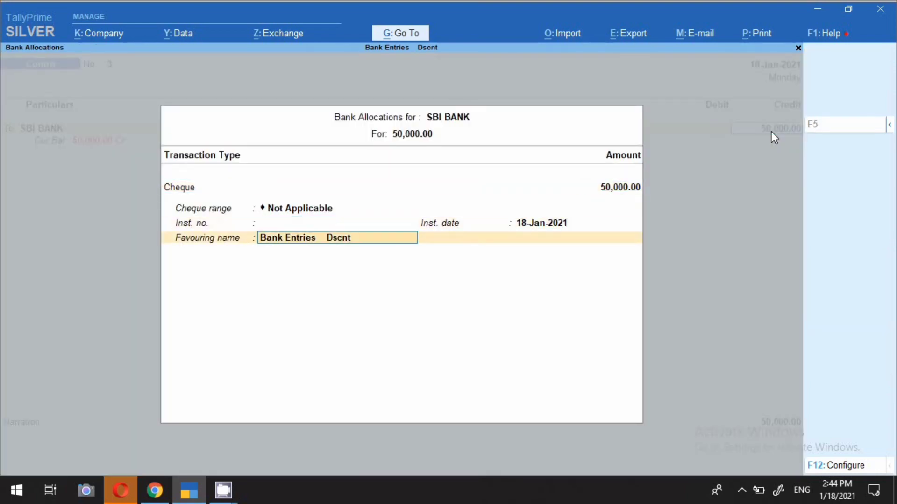
pyautogui.press('Return')
# Debit Cash with 50,000 on the third contra voucher
pyautogui.press('Return')
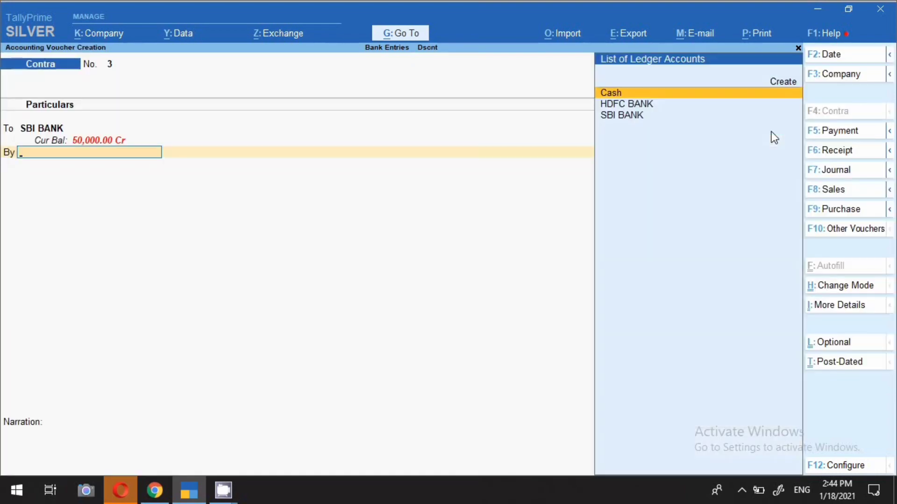
pyautogui.write('CAS')
pyautogui.press('Return')
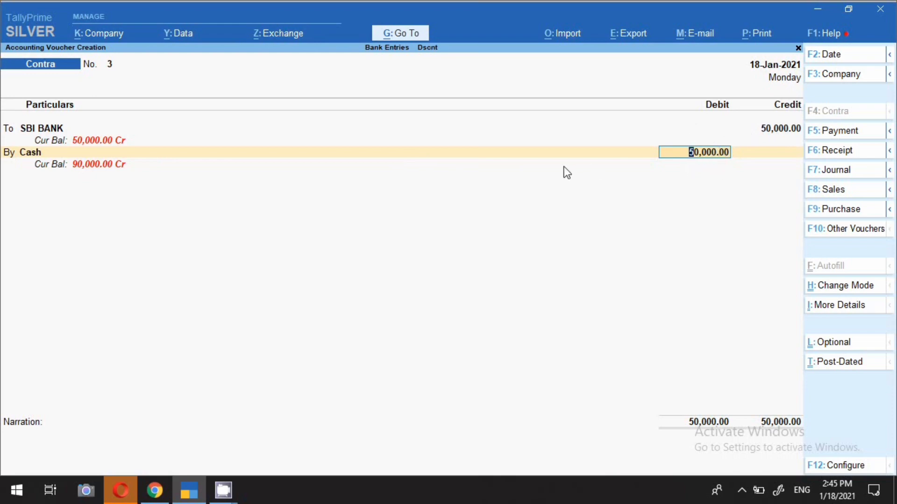
pyautogui.press('Return')
pyautogui.press('Return')
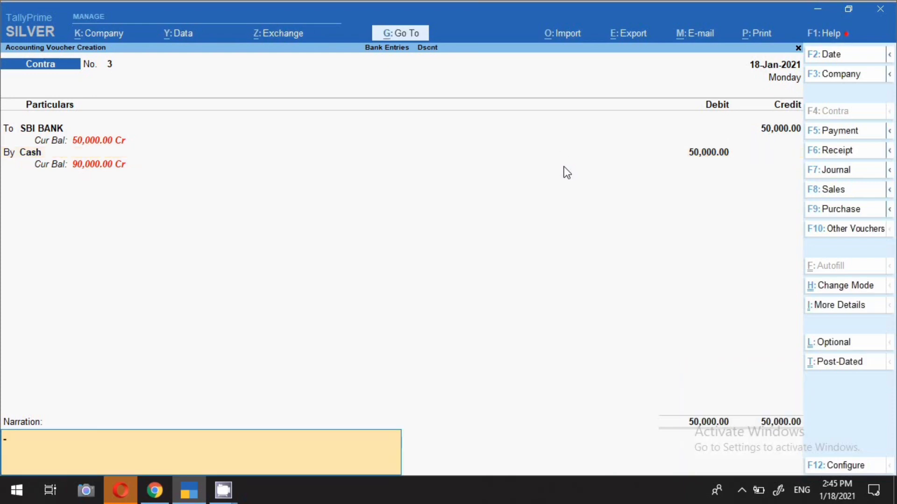
# Enter the narration "CASH WITHDWRL 50000 18.1.21" and save the third contra voucher
pyautogui.write('CASH WITHDWR')
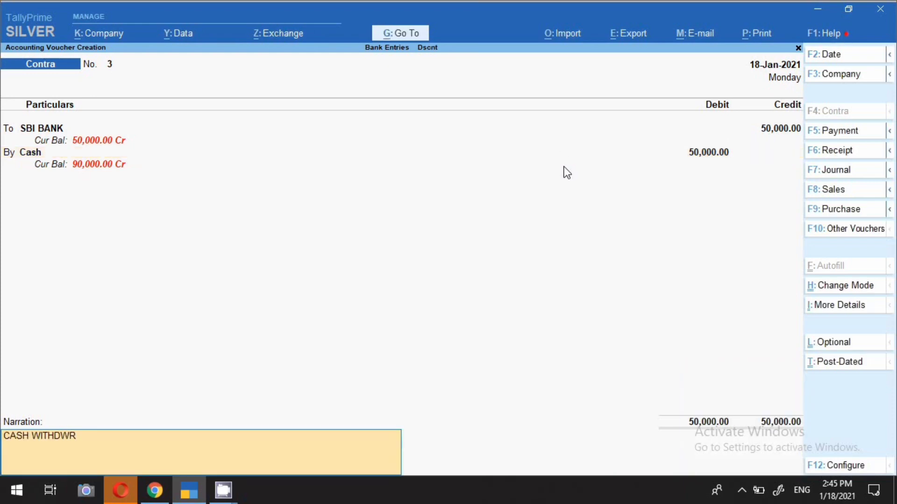
pyautogui.write('L 50000   18.1.21')
pyautogui.press('Return')
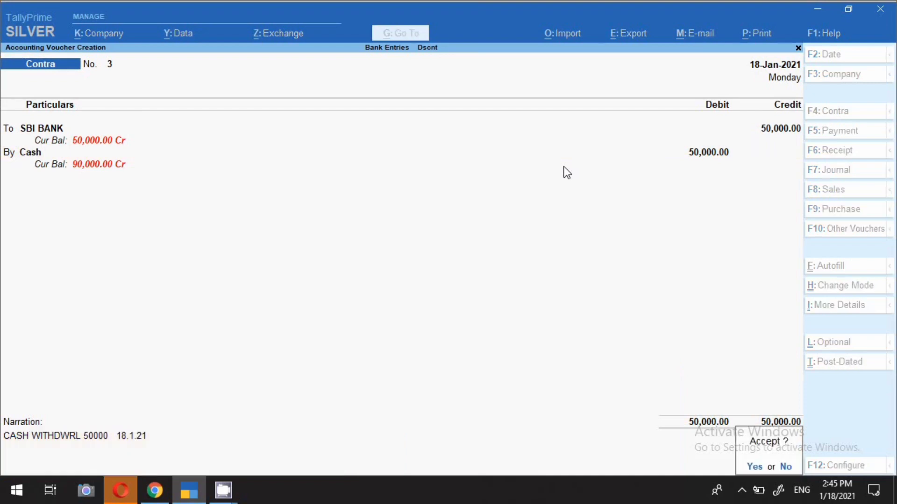
pyautogui.press('Return')
# Date the fourth contra voucher 19-Jan-2021 and credit SBI BANK with 80,000
pyautogui.press('F2')
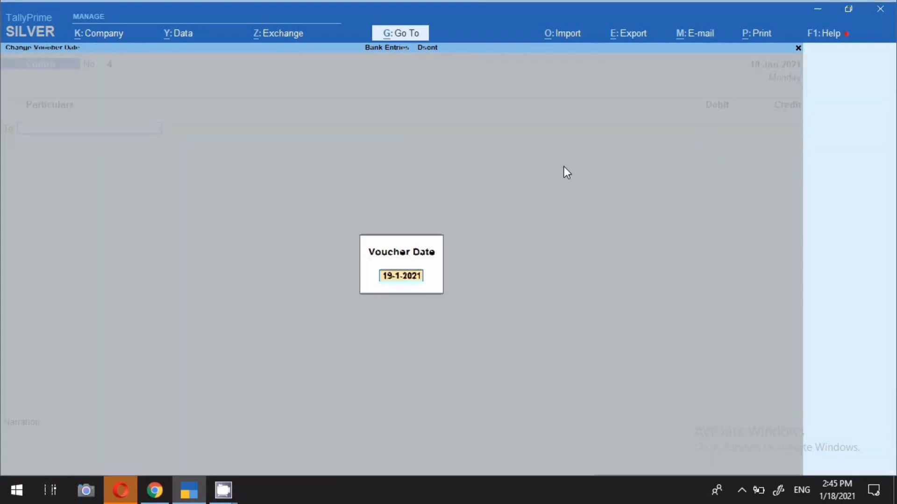
pyautogui.press('Return')
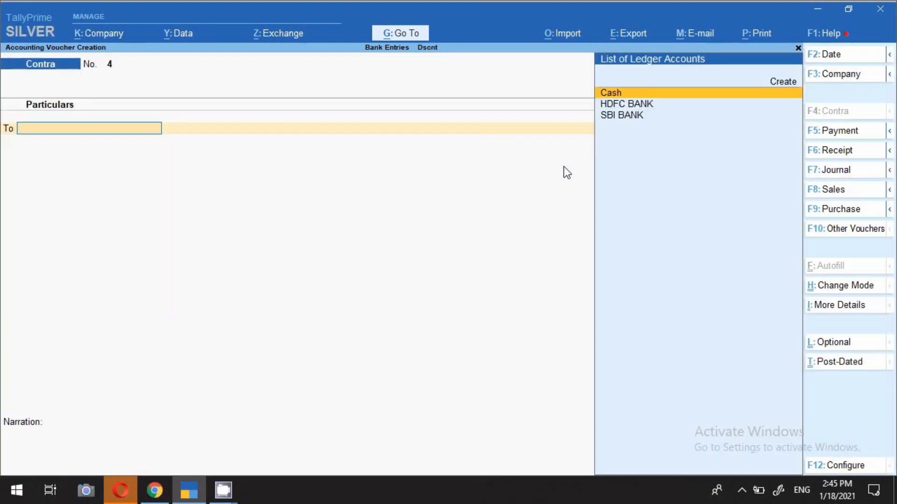
pyautogui.press('Down')
pyautogui.press('Down')
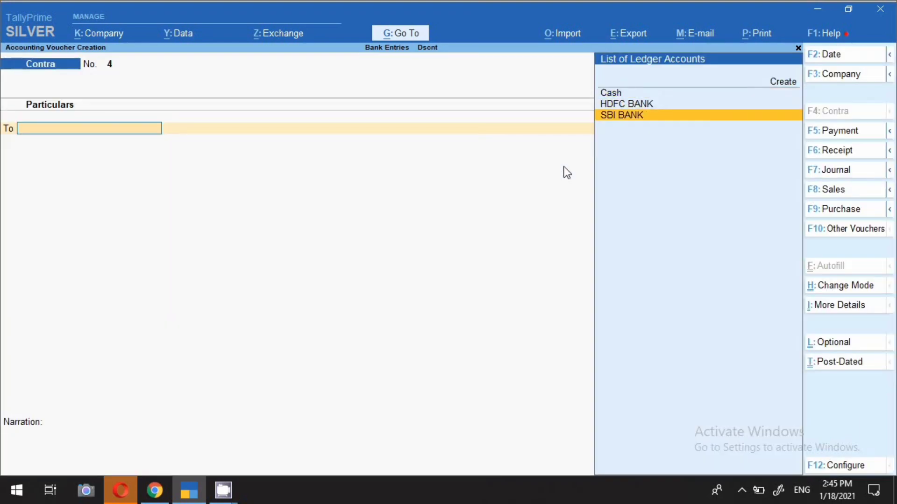
pyautogui.press('Return')
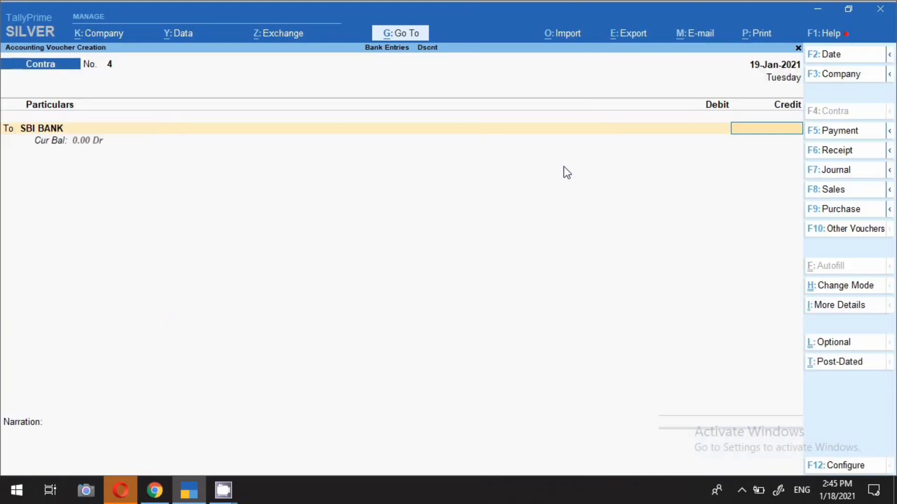
pyautogui.write('80000')
# Allocate the 80,000 SBI BANK credit as a cheque, keeping the default allocation details
pyautogui.press('Return')
pyautogui.press('Return')
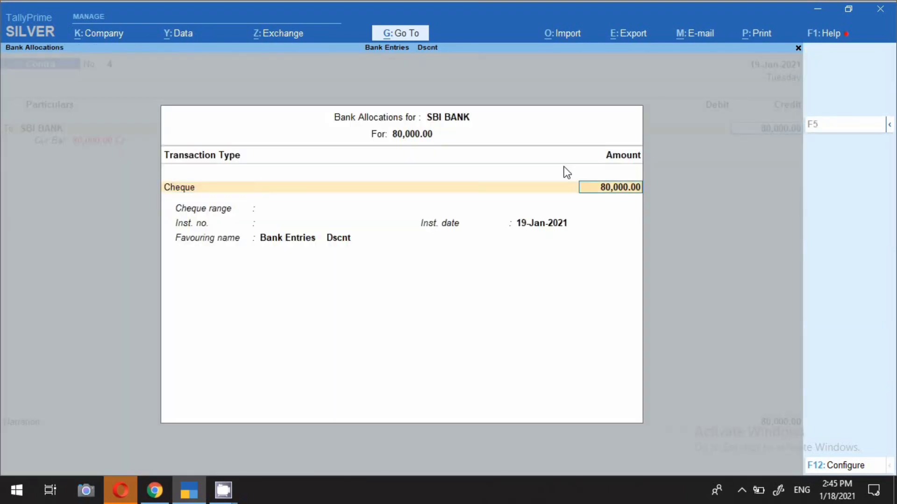
pyautogui.press('Return')
# Debit Cash with 80,000 and save the fourth contra voucher without a narration
pyautogui.press('Return')
pyautogui.press('Return')
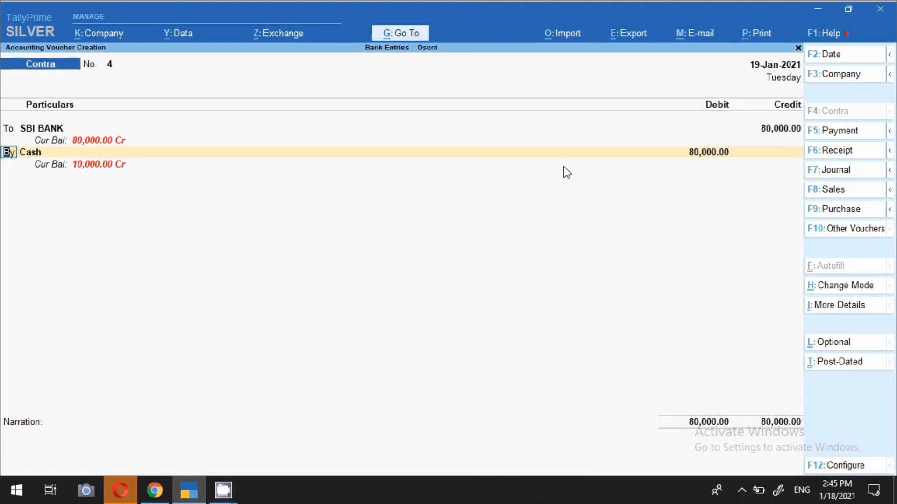
pyautogui.press('Return')
pyautogui.press('Return')
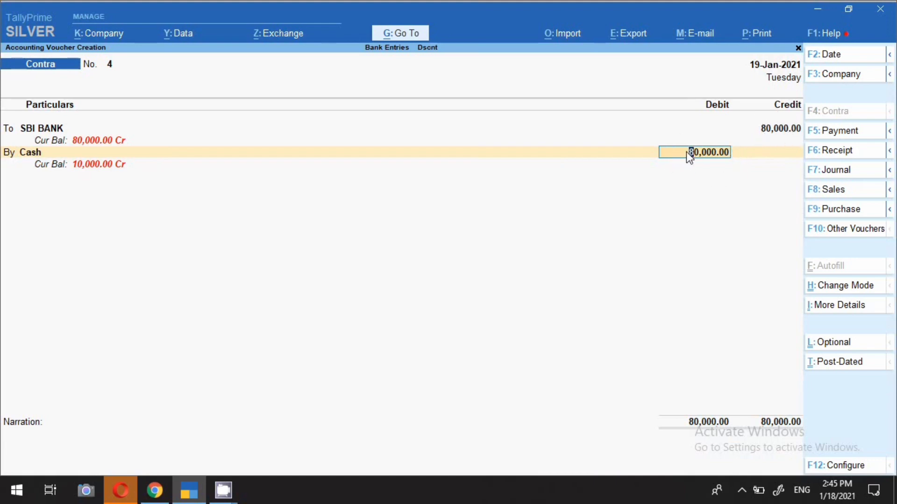
pyautogui.press('Return')
pyautogui.press('Return')
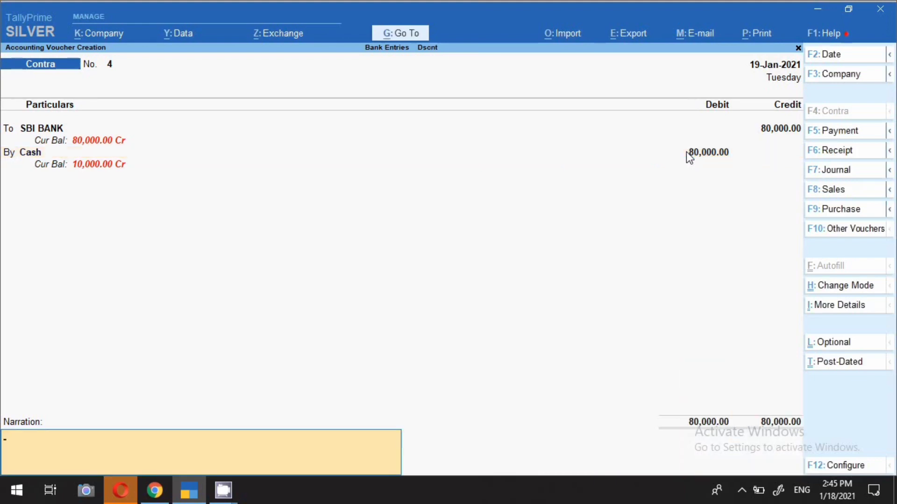
pyautogui.press('Return')
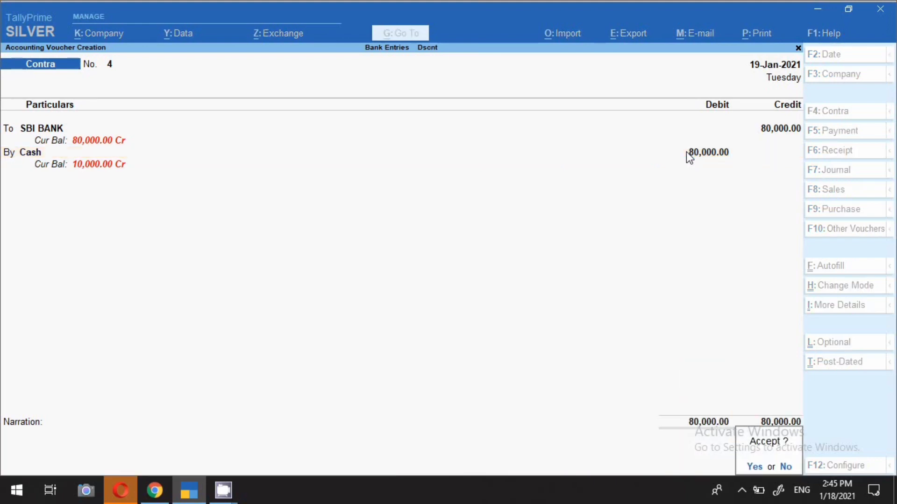
pyautogui.press('Return')
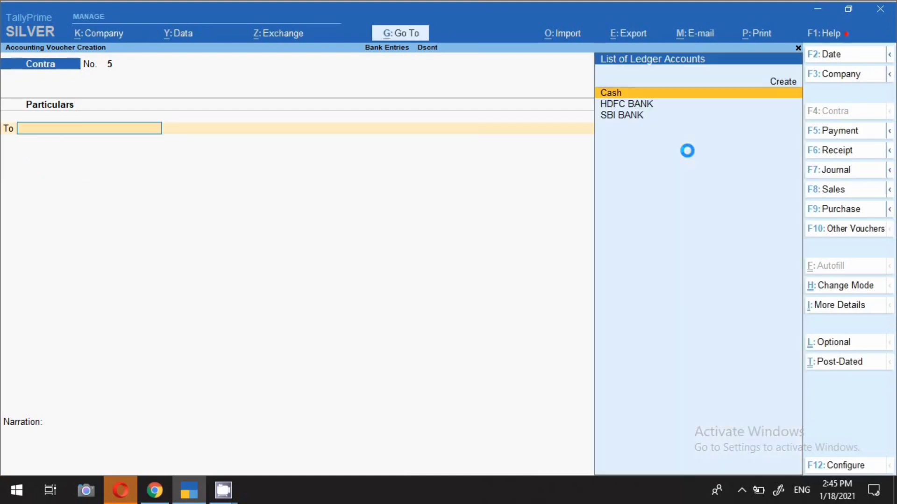
# Open the Bank Reconciliation report for SBI BANK
pyautogui.click(416, 34)
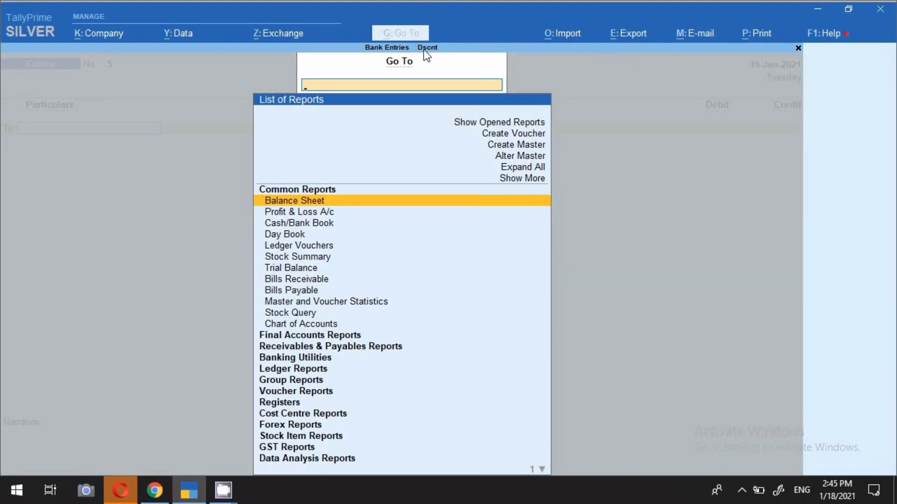
pyautogui.write('BANK')
pyautogui.press('Down')
pyautogui.press('Down')
pyautogui.press('Up')
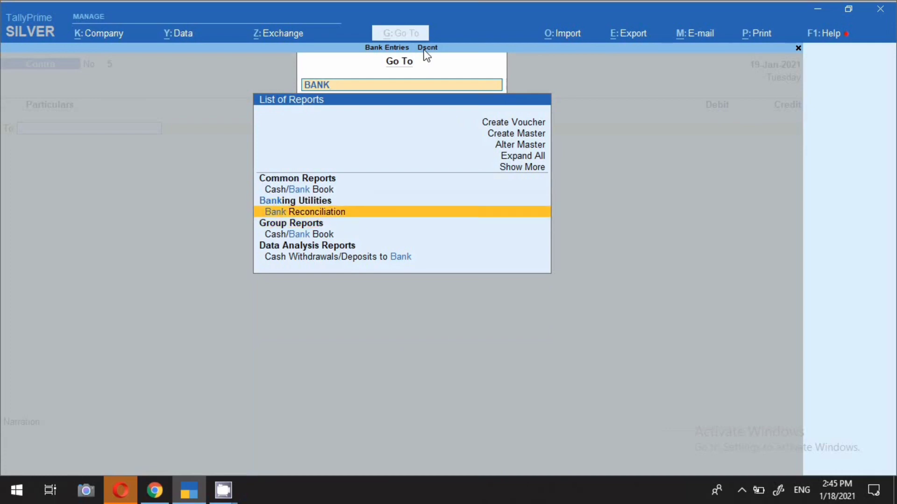
pyautogui.press('Return')
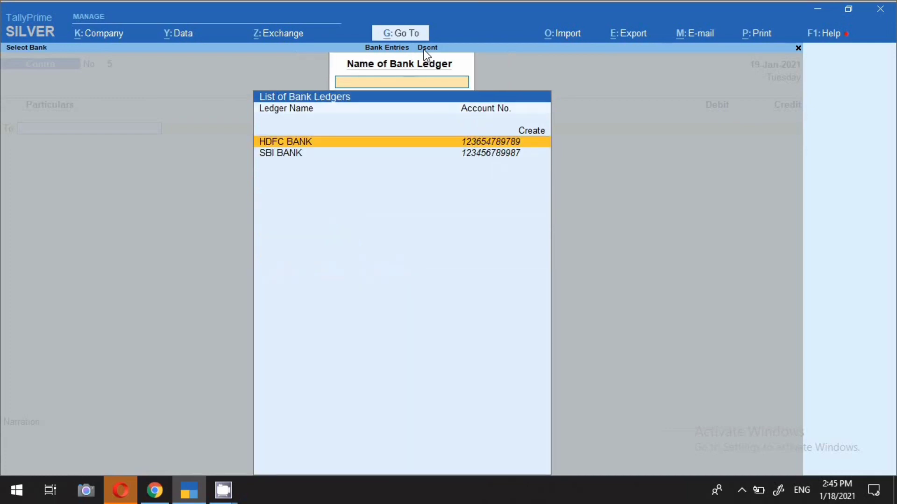
pyautogui.press('Down')
pyautogui.press('Return')
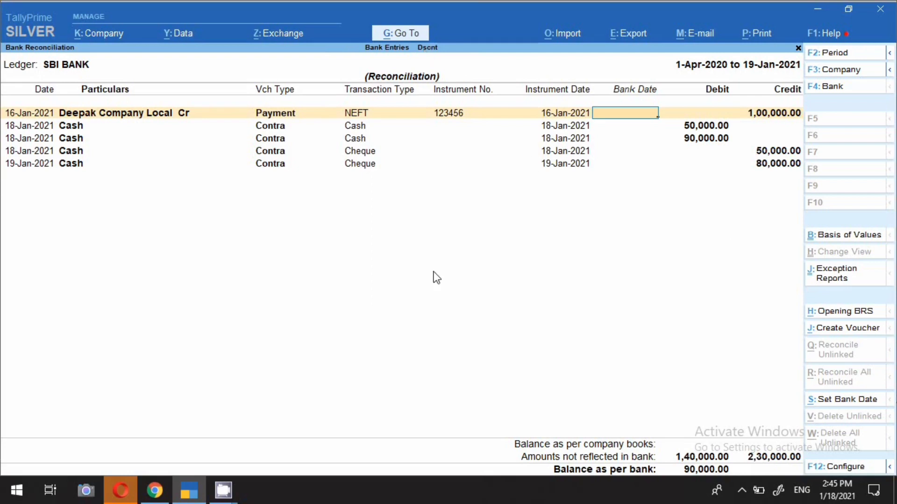
# Examine the 18-Jan-2021 cheque contra entry in the SBI BANK reconciliation and close the report to return to voucher entry
pyautogui.click(274, 150)
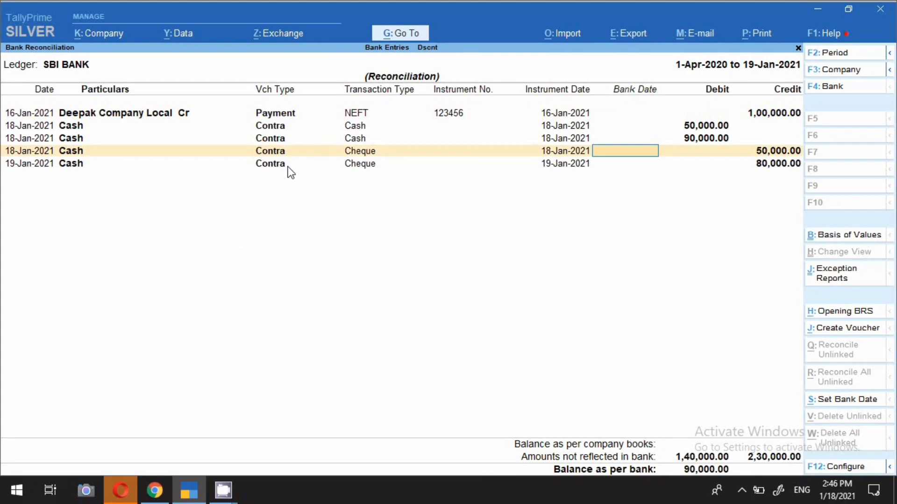
pyautogui.press('Escape')
pyautogui.press('Return')
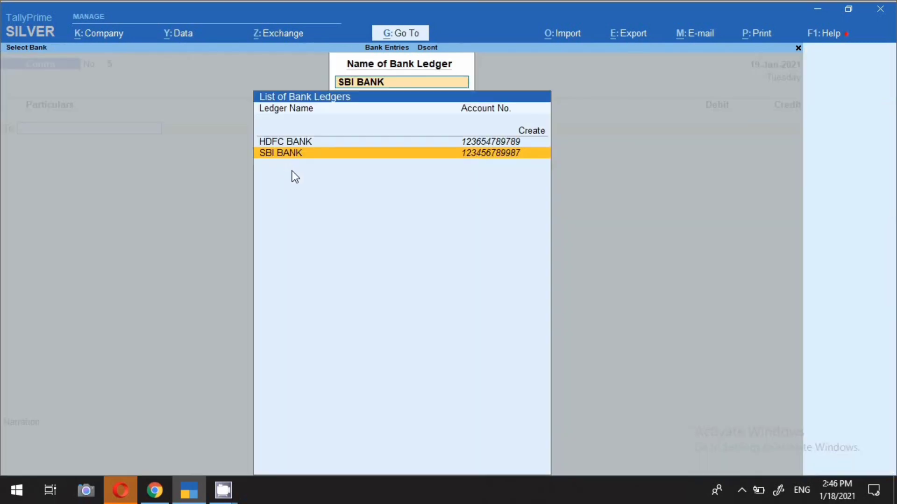
pyautogui.press('Escape')
pyautogui.press('Escape')
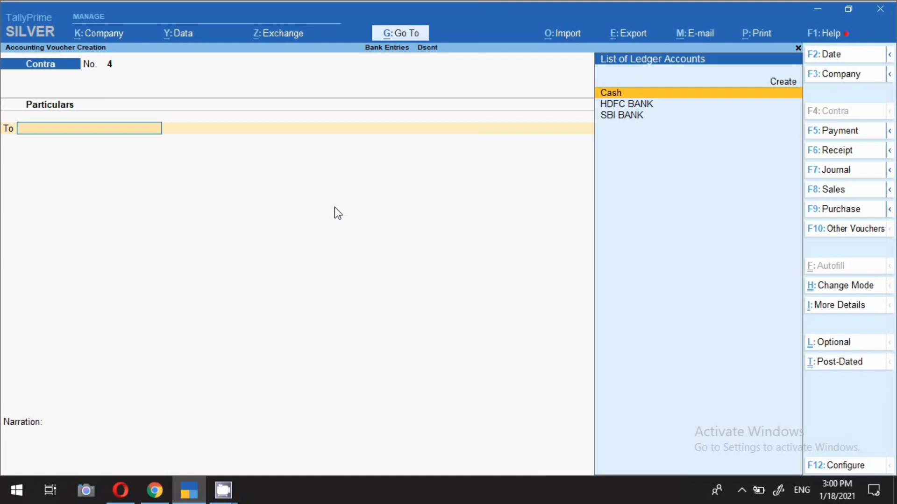
# Date the new contra voucher 18-Jan-2021 and credit SBI BANK with 1,00,000
pyautogui.press('F2')
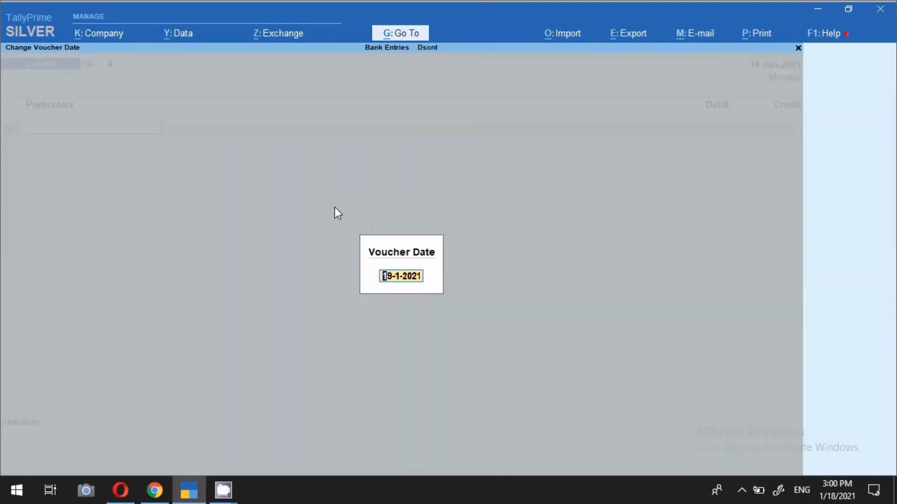
pyautogui.write('18.1')
pyautogui.press('Return')
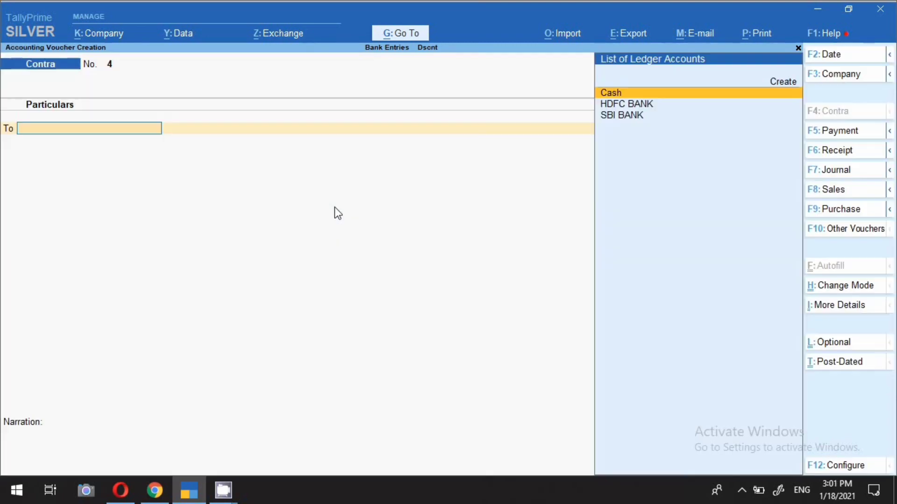
pyautogui.press('Down')
pyautogui.press('Down')
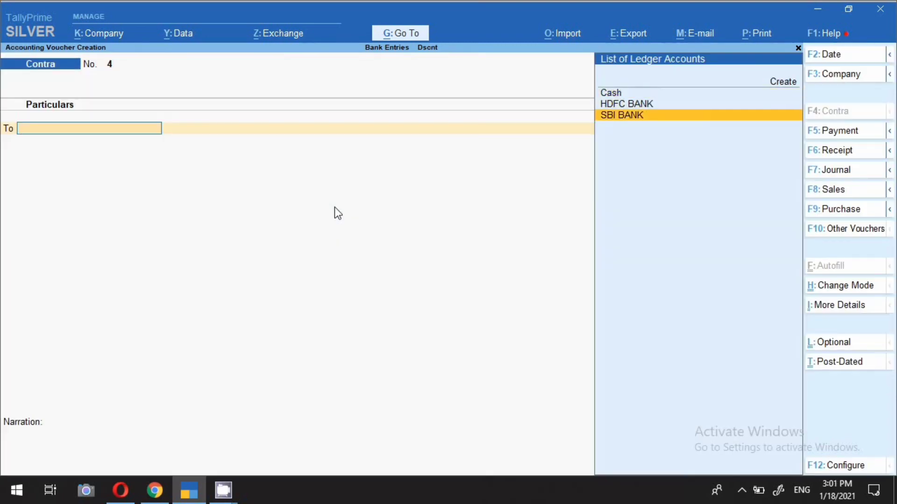
pyautogui.press('Return')
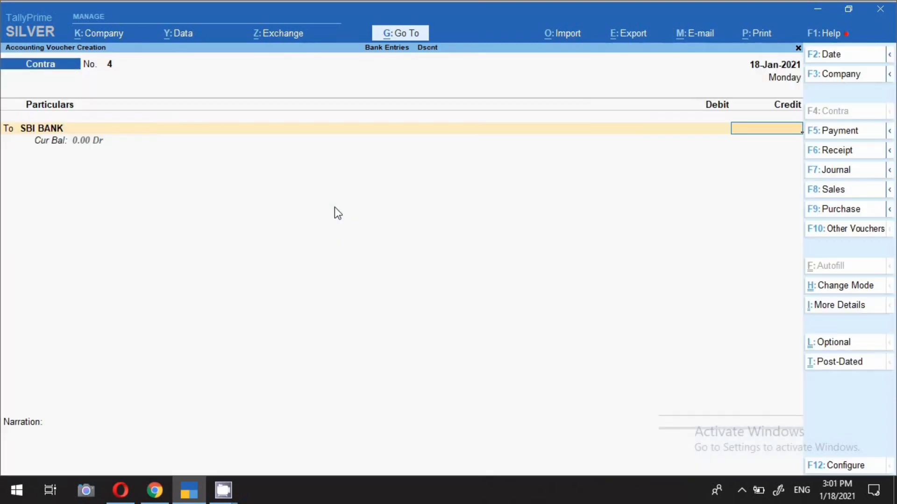
pyautogui.write('1,00,')
pyautogui.write('00000')
pyautogui.press('Return')
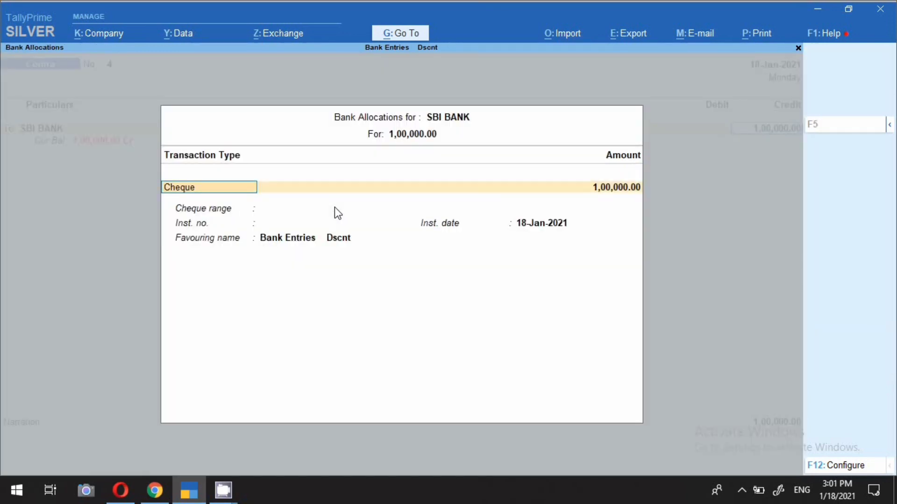
# Expand the transaction types and set the SBI BANK allocation to e-Fund Transfer
pyautogui.press('Return')
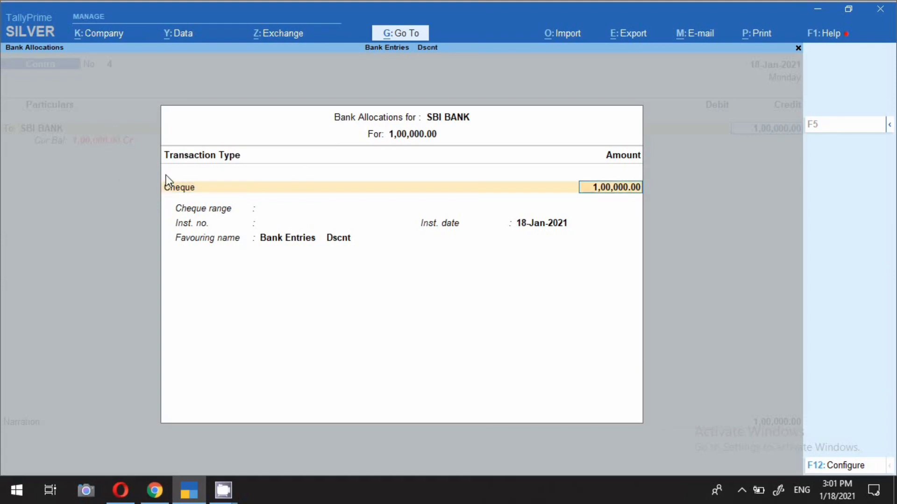
pyautogui.press('BackSpace')
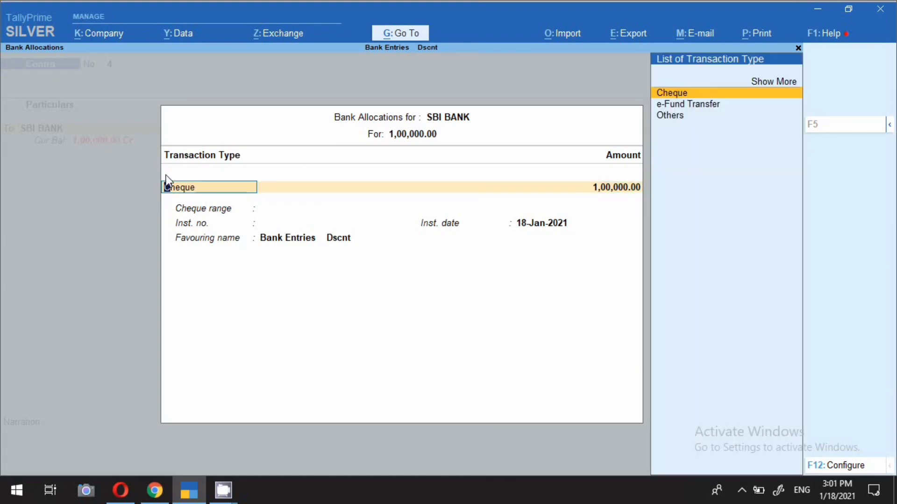
pyautogui.click(781, 83)
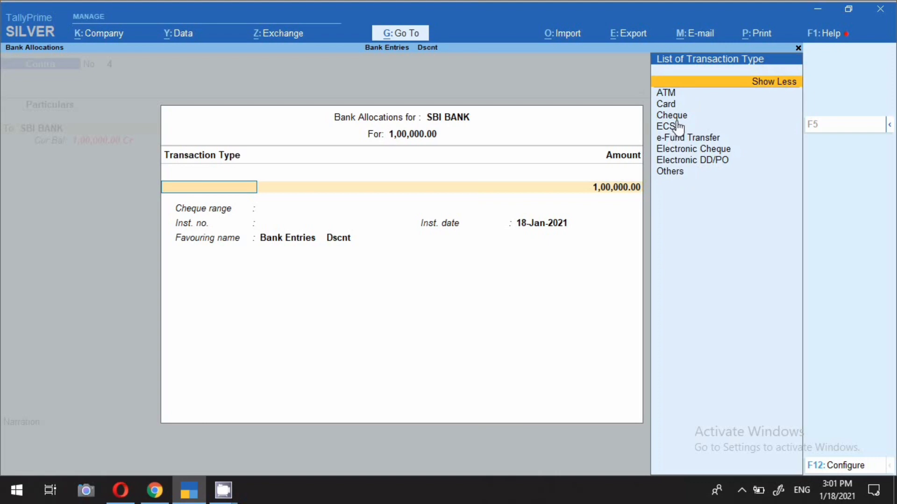
pyautogui.click(680, 140)
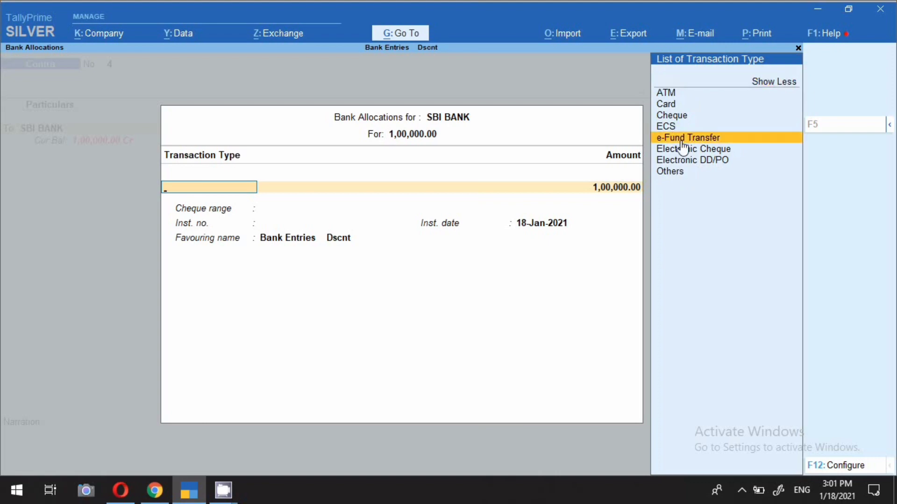
pyautogui.click(682, 142)
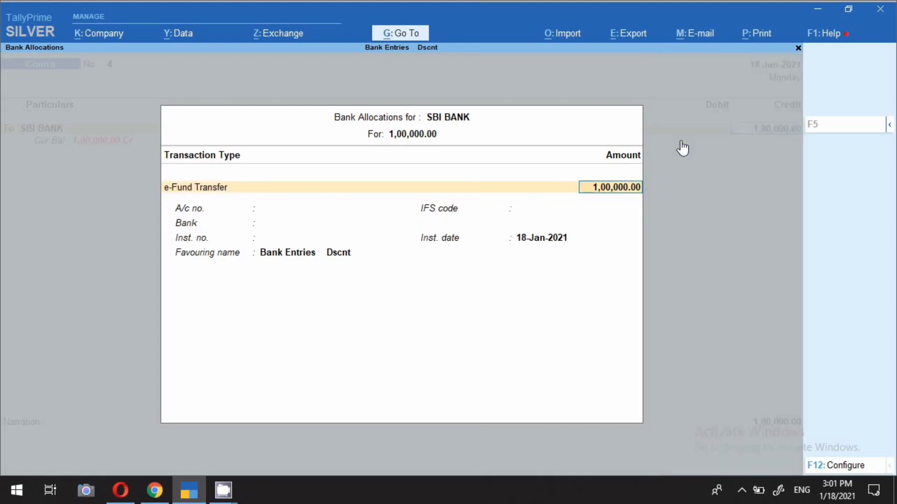
# Set the e-fund transfer's instrument number to 123456, leaving the account number and IFS code blank and the bank Not Applicable
pyautogui.press('Return')
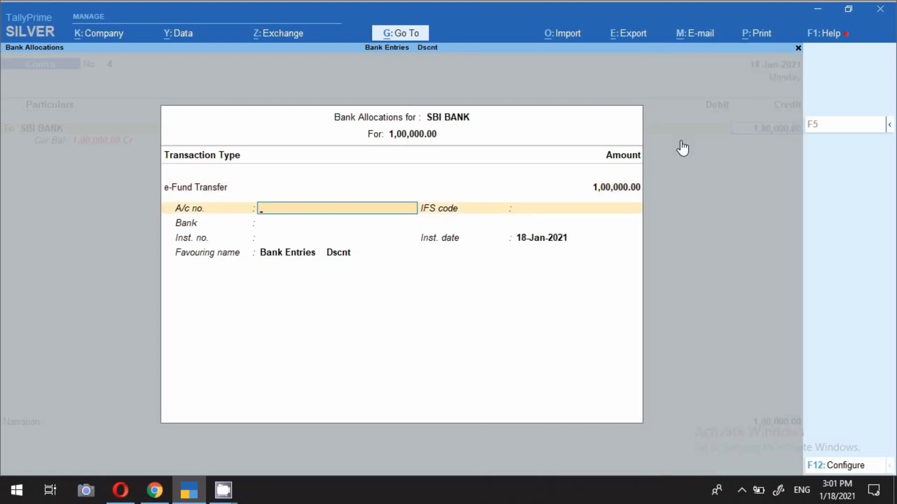
pyautogui.press('Return')
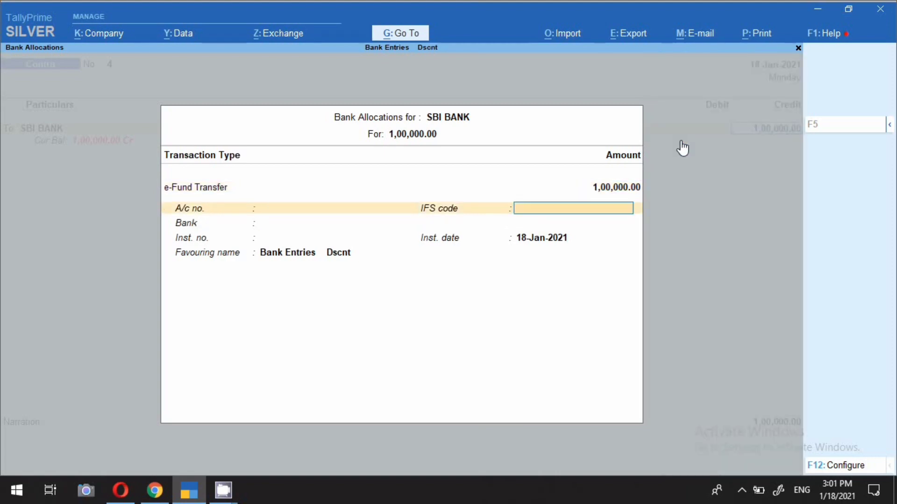
pyautogui.press('Return')
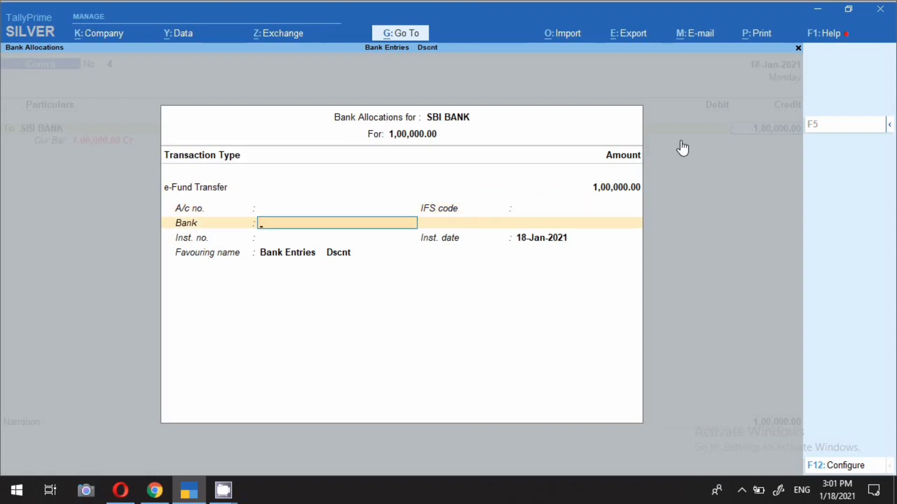
pyautogui.press('Return')
pyautogui.write('123456')
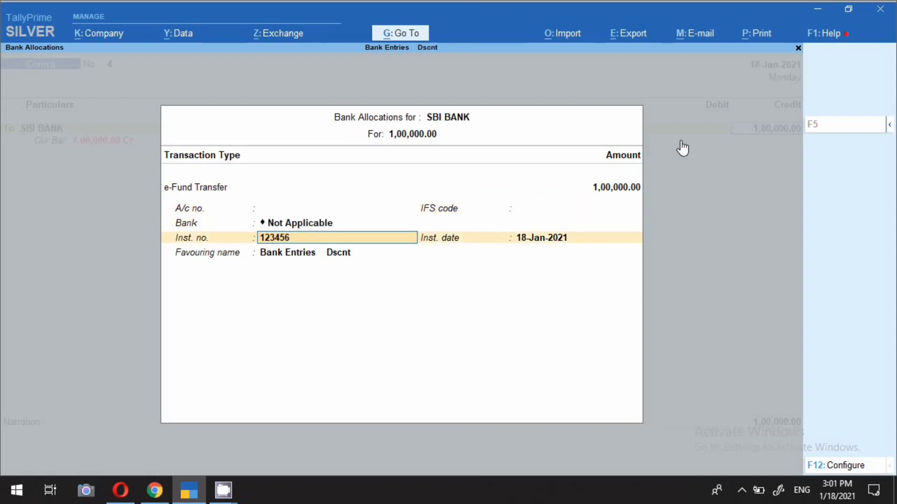
pyautogui.press('Return')
pyautogui.press('Return')
pyautogui.press('Return')
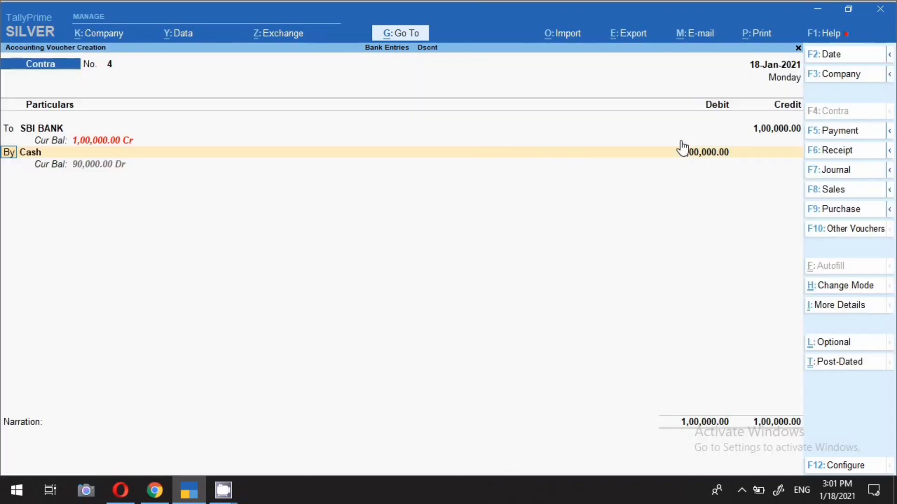
# Debit HDFC BANK instead of Cash with 1,00,000, keeping its default bank allocation details
pyautogui.press('Return')
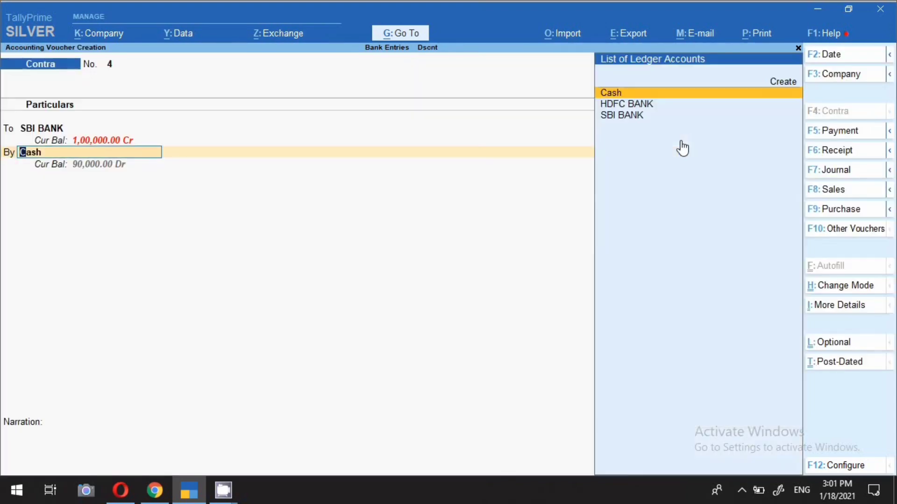
pyautogui.write('HD')
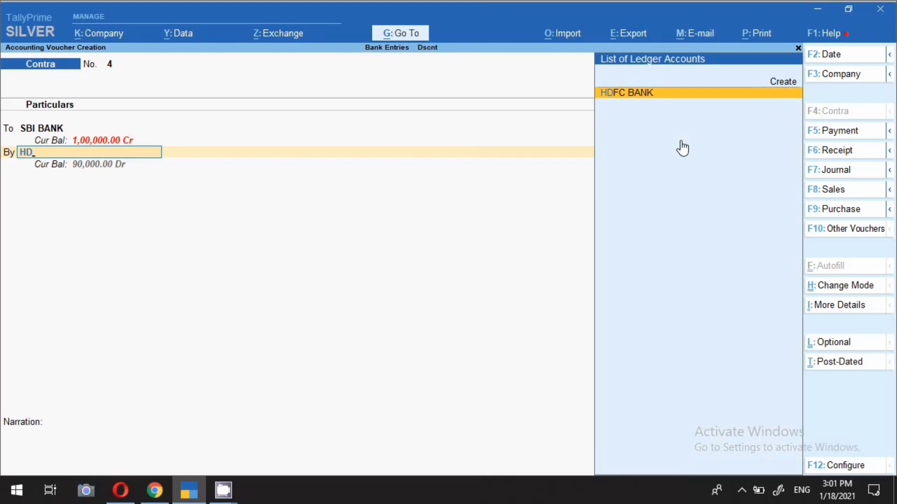
pyautogui.press('Return')
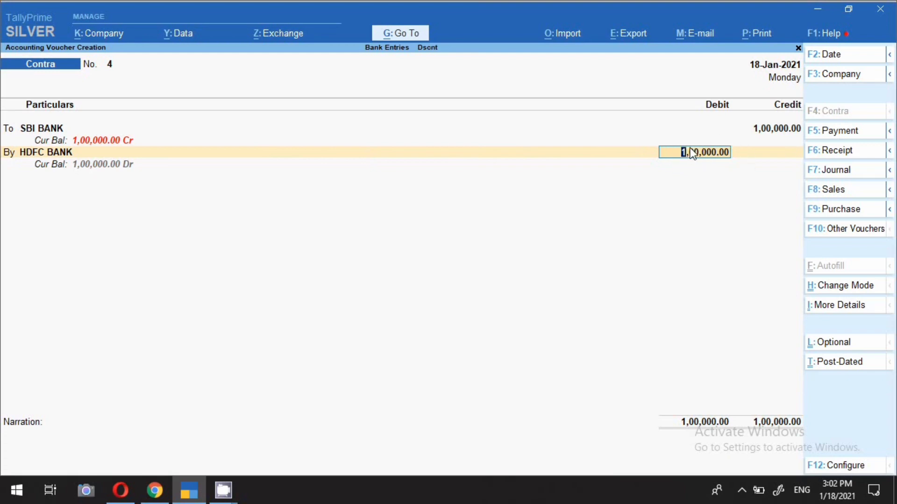
pyautogui.press('Return')
pyautogui.press('Return')
pyautogui.press('Return')
pyautogui.press('Return')
pyautogui.press('Return')
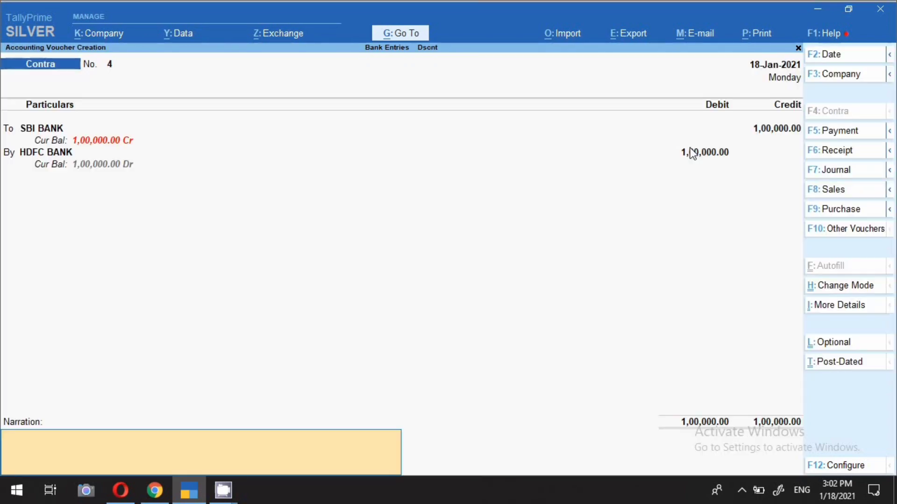
# Add the narration "FUND TRSFD SBI TO HDFC 1000000 18.1.21" and save the contra voucher
pyautogui.write('FUND TRSFD')
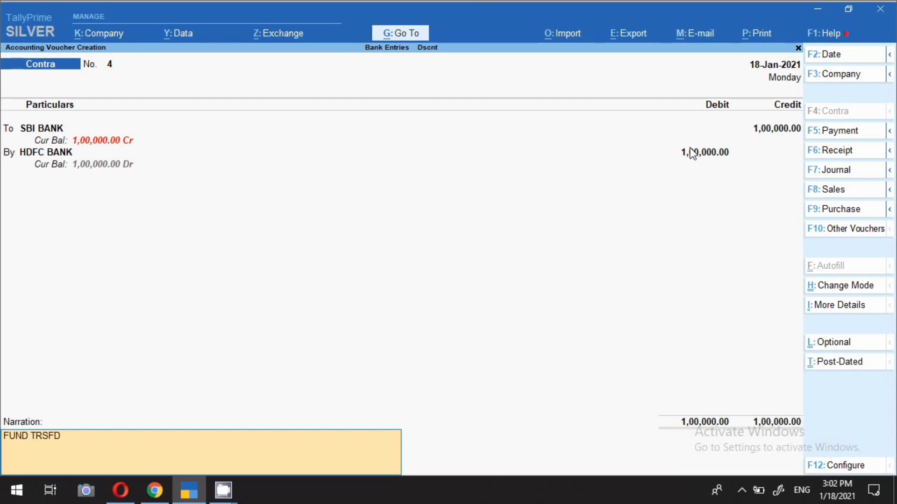
pyautogui.write(' SBI TO HDFC 1000000')
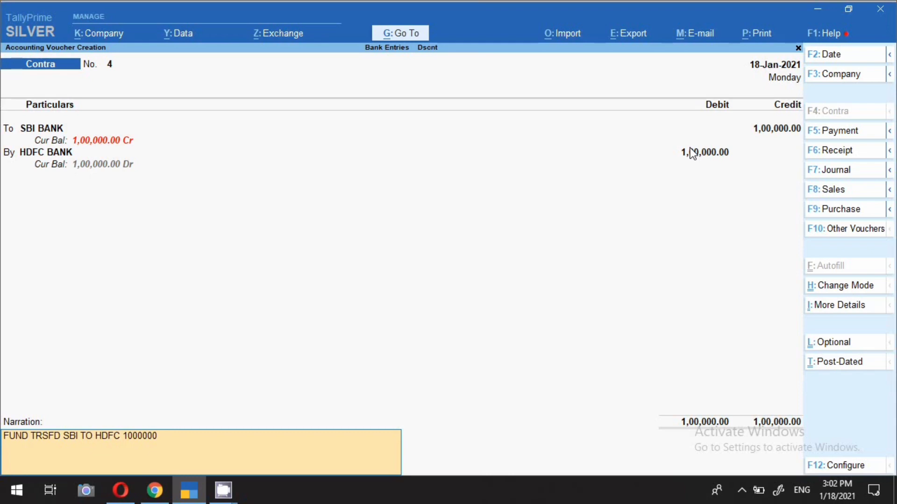
pyautogui.write('   18.1.21')
pyautogui.press('Return')
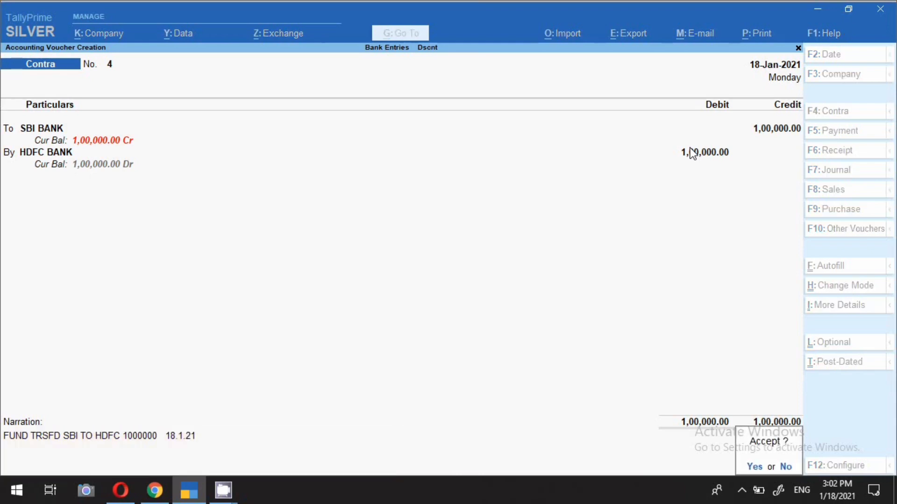
pyautogui.press('Return')
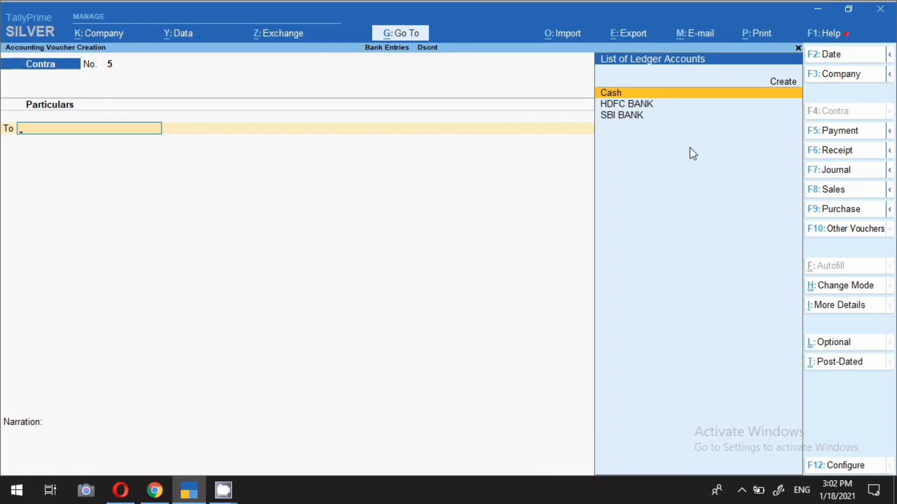
# Date the next contra voucher 19-Jan-2021 and credit SBI BANK with 1,50,000
pyautogui.press('F2')
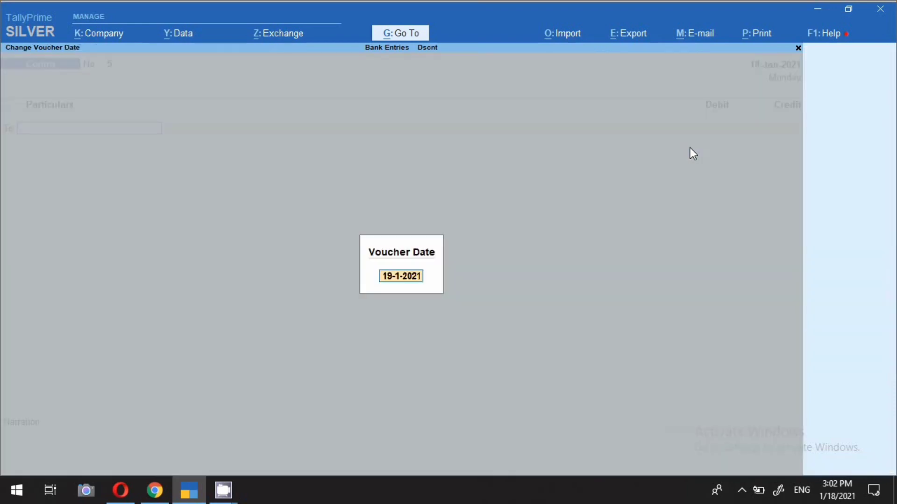
pyautogui.press('Return')
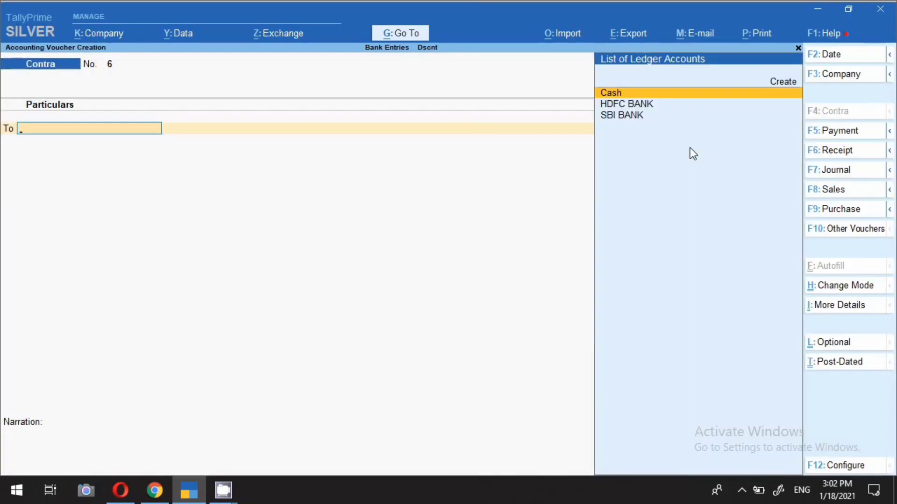
pyautogui.press('Down')
pyautogui.press('Down')
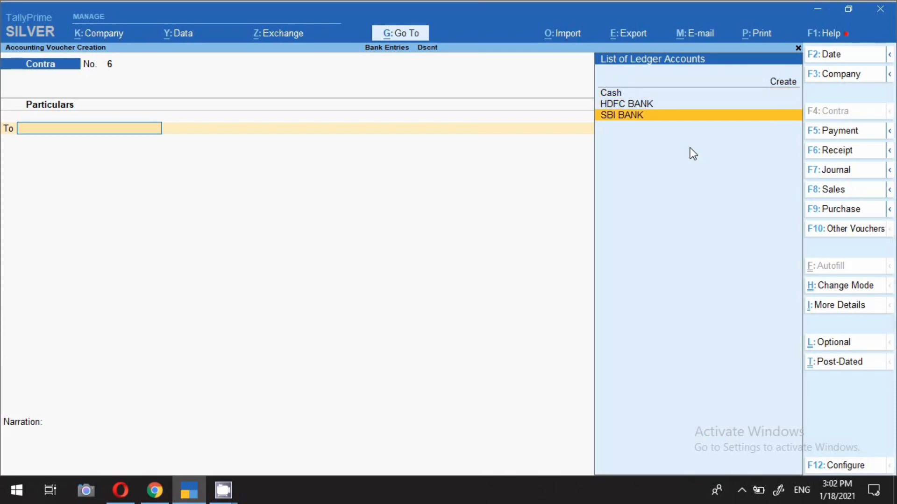
pyautogui.press('Return')
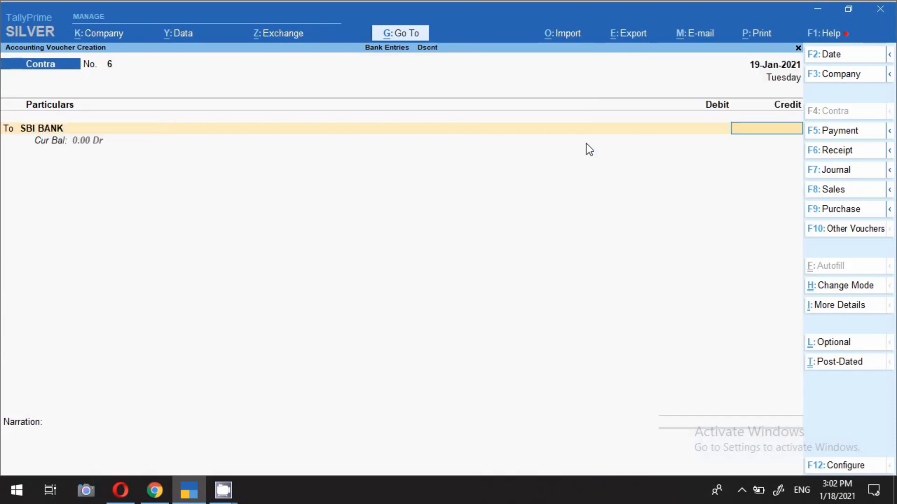
pyautogui.write('150000')
pyautogui.press('Return')
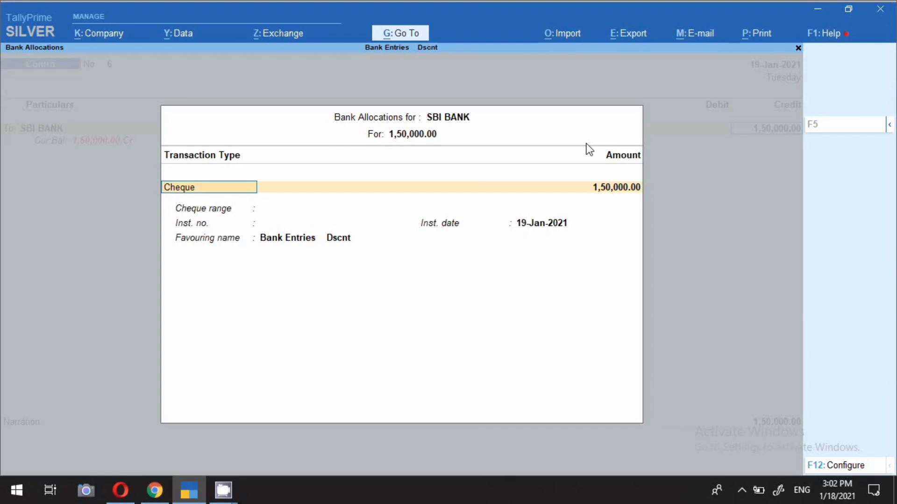
# Allocate the 1,50,000 SBI BANK credit as an e-Fund Transfer with instrument number 456123, leaving the account number and IFS code blank
pyautogui.press('Down')
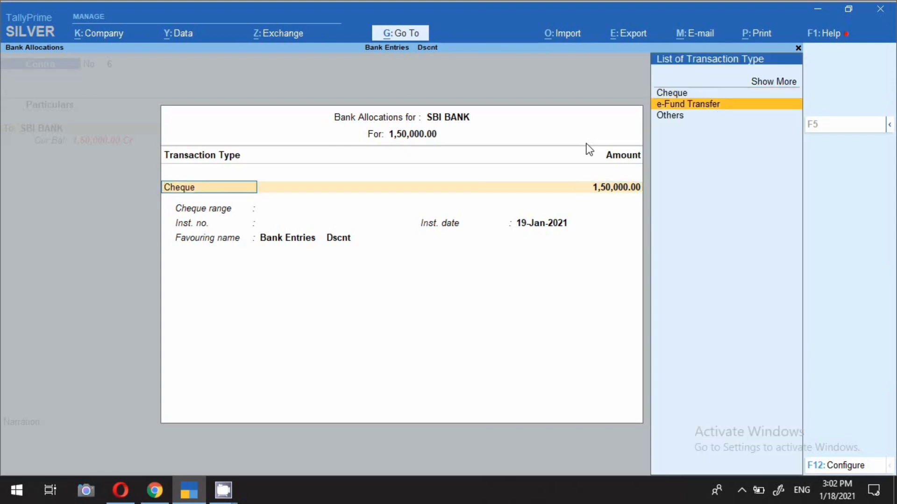
pyautogui.press('Return')
pyautogui.press('Return')
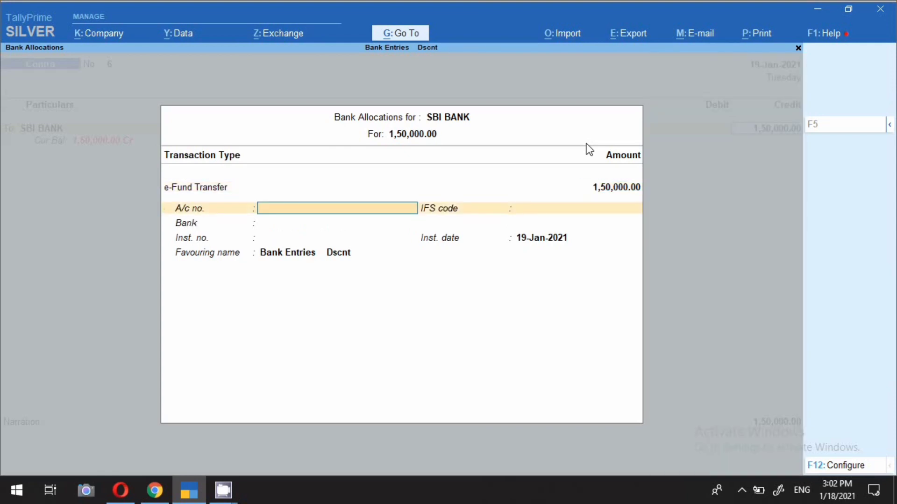
pyautogui.press('Return')
pyautogui.press('Return')
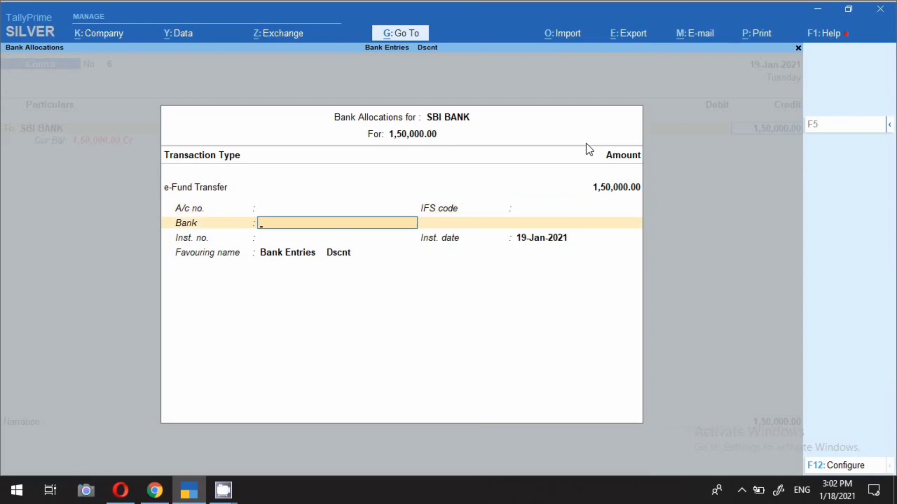
pyautogui.press('Return')
pyautogui.write('456123')
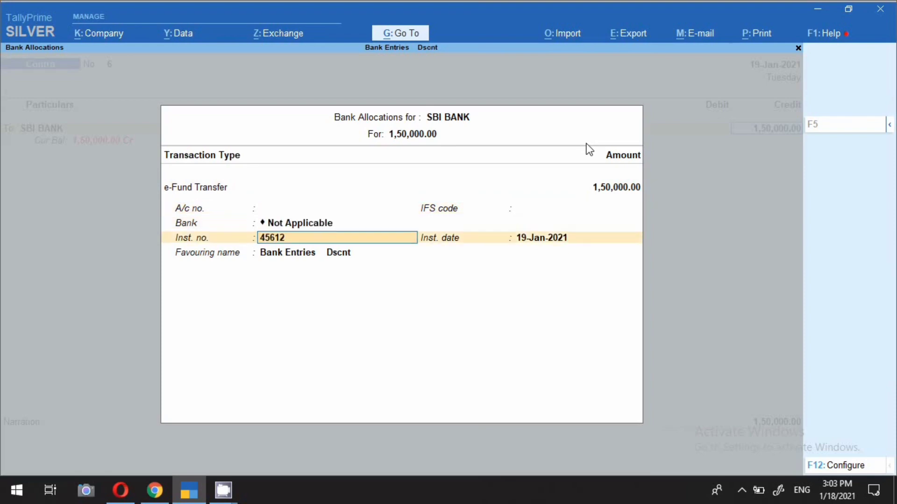
pyautogui.press('Return')
pyautogui.press('Return')
# Debit HDFC BANK with 1,50,000 in the contra voucher, keeping its default e-Fund Transfer allocation details
pyautogui.press('Return')
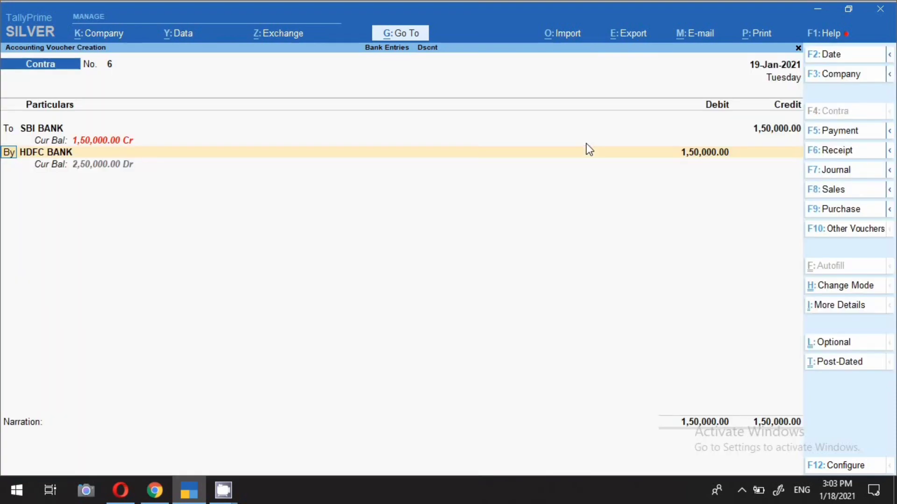
pyautogui.press('Return')
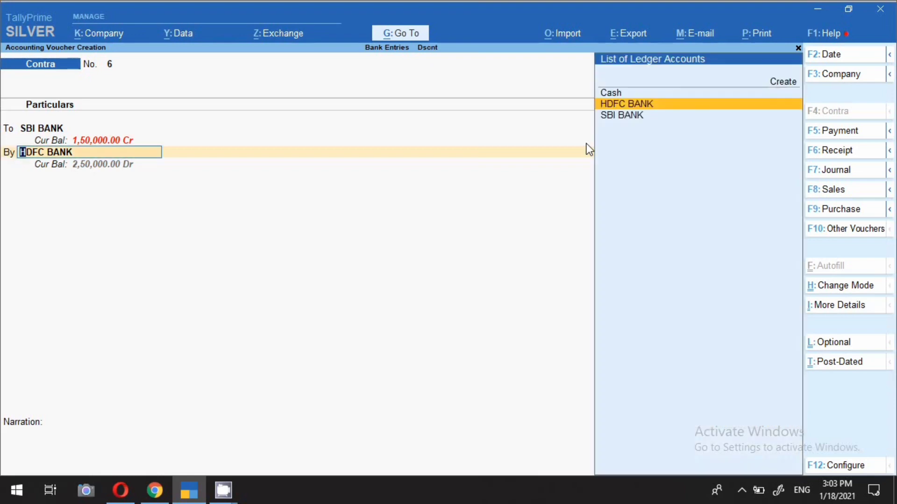
pyautogui.press('Return')
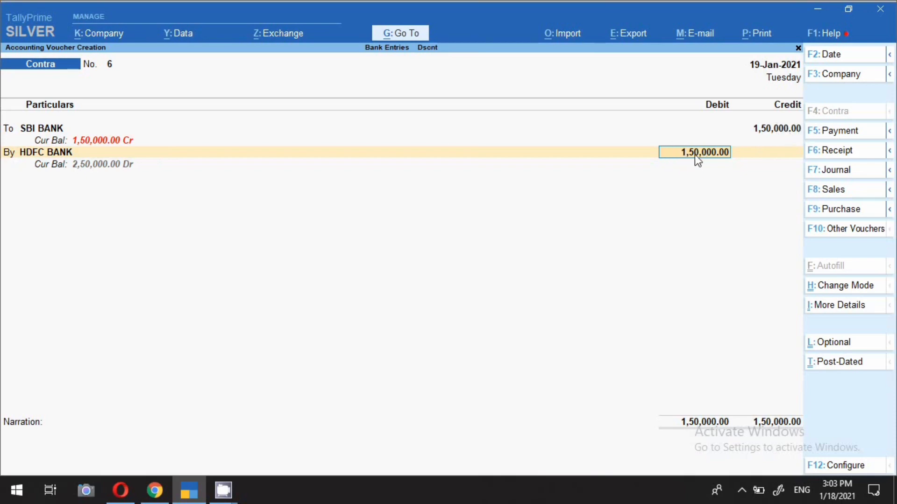
pyautogui.press('Return')
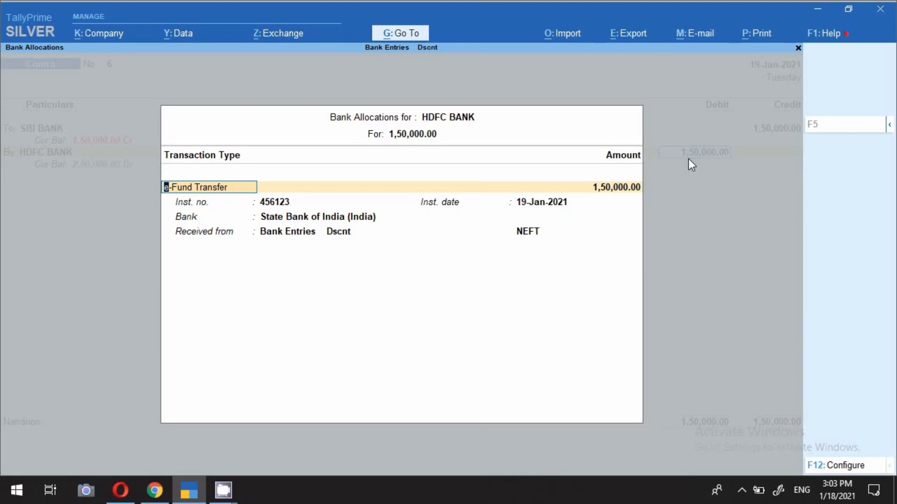
pyautogui.press('Return')
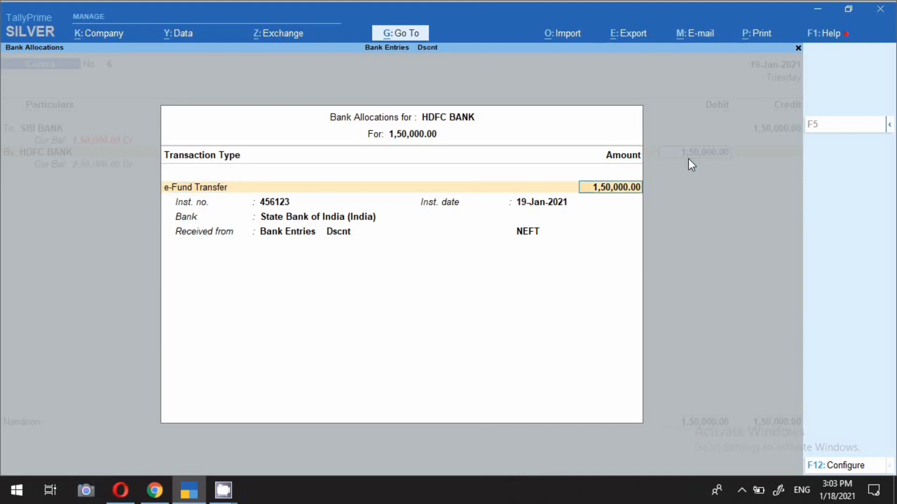
pyautogui.press('Return')
pyautogui.press('Return')
pyautogui.press('Return')
pyautogui.press('Return')
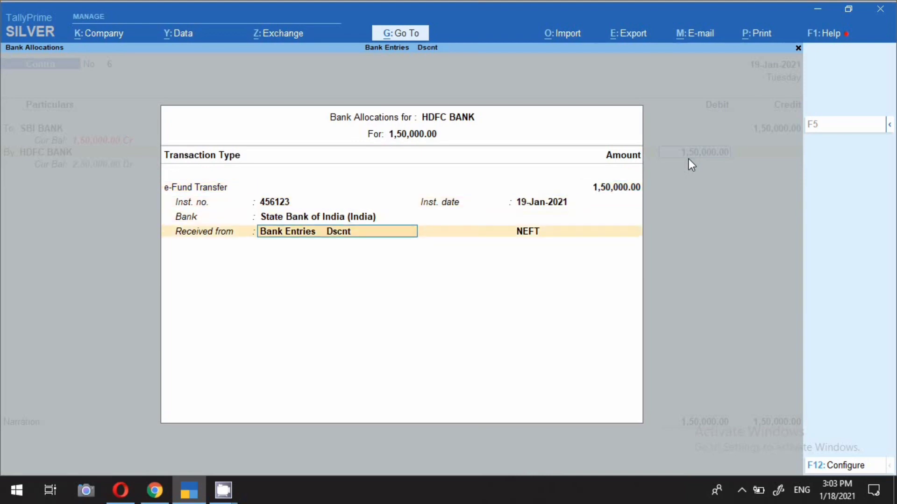
pyautogui.press('Return')
# Add the narration "FUND TRASFRED" to the contra voucher and save it
pyautogui.write('FUND TRAS')
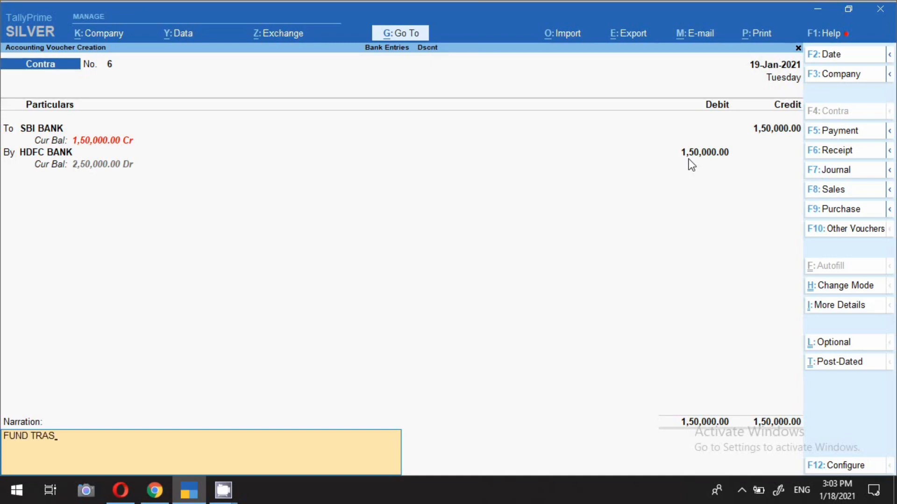
pyautogui.write('FRED')
pyautogui.press('Return')
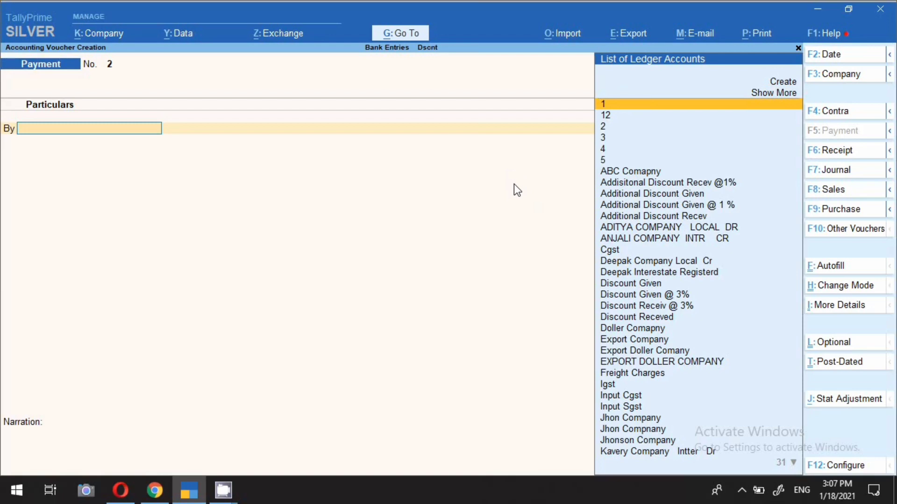
# Date the new payment voucher 18-Jan-2021 and choose ANJALI COMPANY INTR CR as the debit ledger
pyautogui.press('F2')
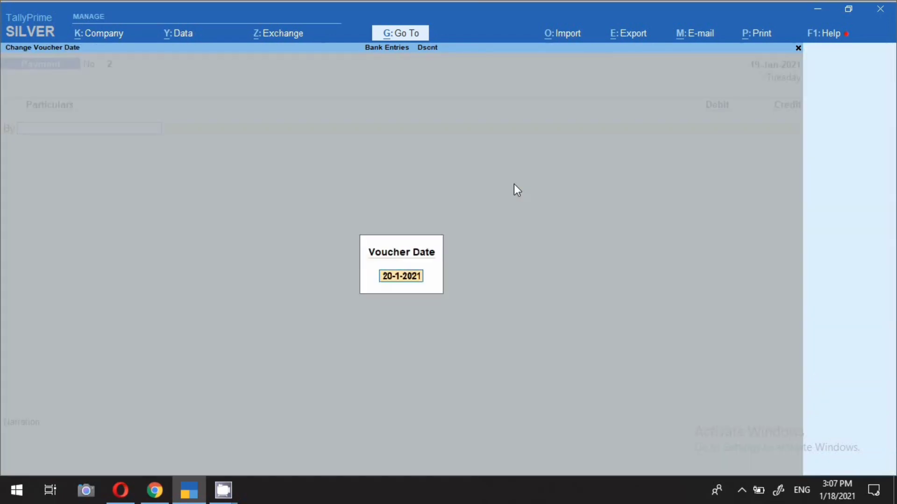
pyautogui.write('18')
pyautogui.press('Return')
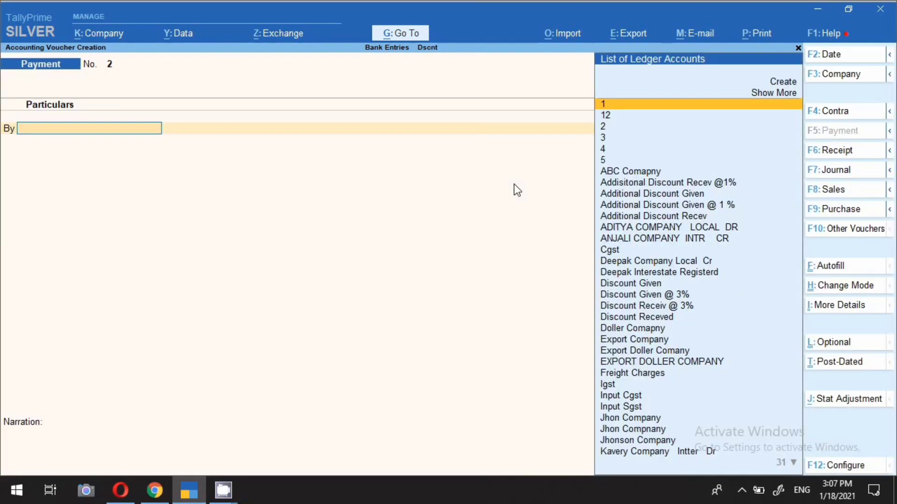
pyautogui.press('Down')
pyautogui.press('Down')
pyautogui.press('Down')
pyautogui.press('Down')
pyautogui.press('Down')
pyautogui.press('Down')
pyautogui.press('Down')
pyautogui.press('Down')
pyautogui.press('Down')
pyautogui.press('Down')
pyautogui.press('Down')
pyautogui.press('Down')
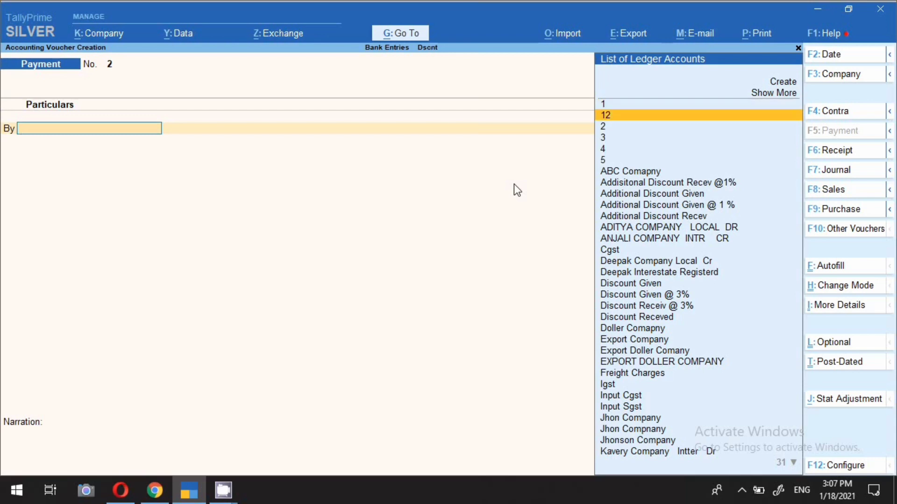
pyautogui.press('Return')
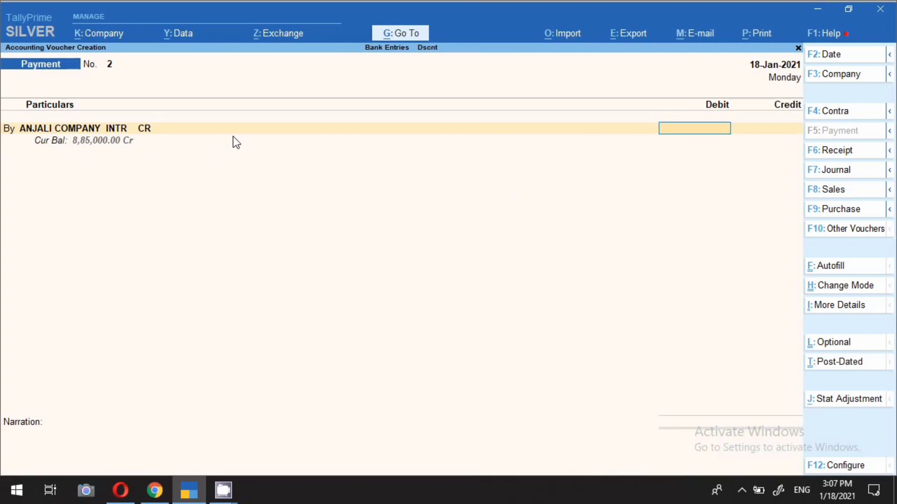
# Debit ANJALI COMPANY INTR CR with 2,00,000 and adjust the full amount as Agst Ref against bill 65487
pyautogui.write('2,00,')
pyautogui.write('00000')
pyautogui.press('Return')
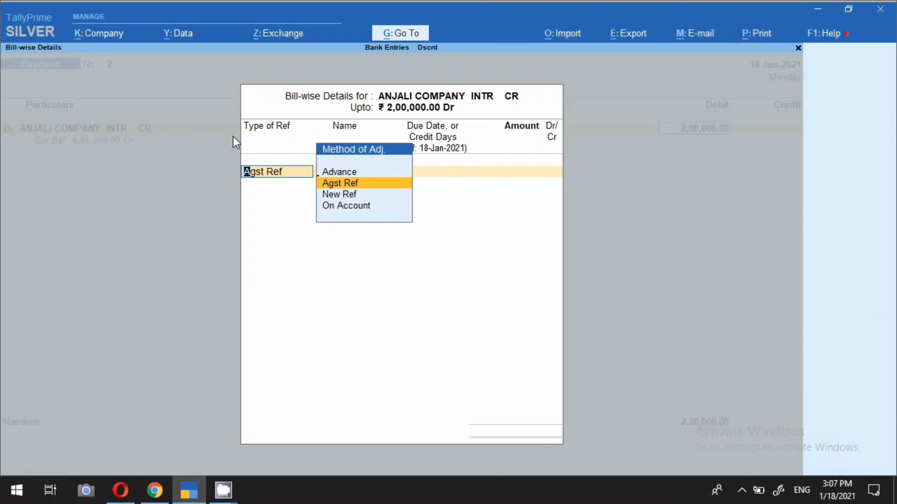
pyautogui.press('Return')
pyautogui.press('Return')
pyautogui.press('Return')
pyautogui.press('Return')
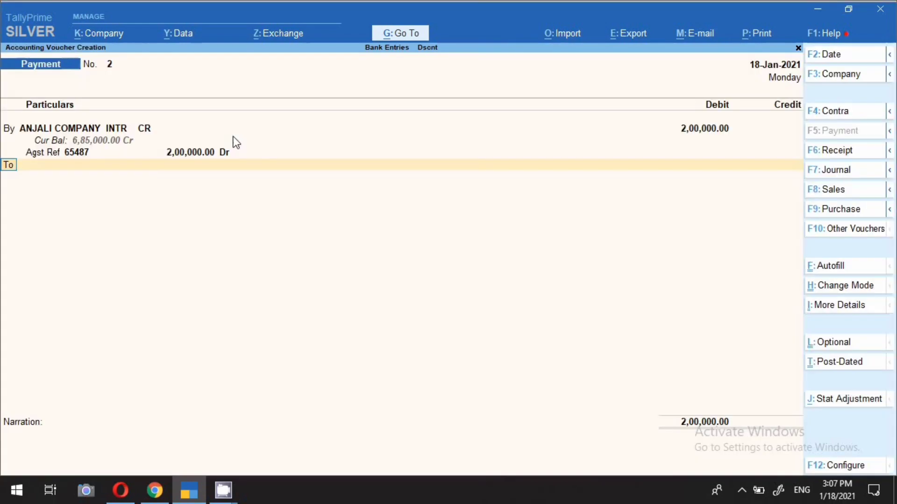
# Credit SBI BANK with the full 2,00,000 in the payment voucher
pyautogui.write('SBI')
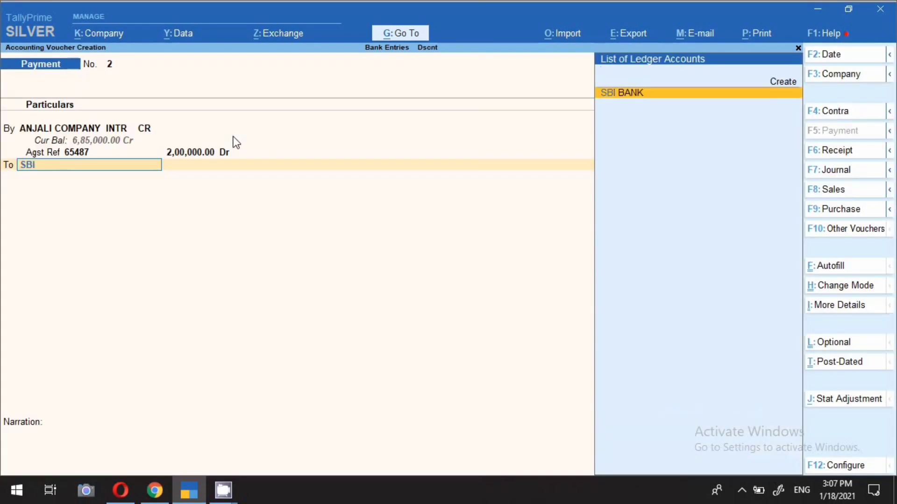
pyautogui.press('Return')
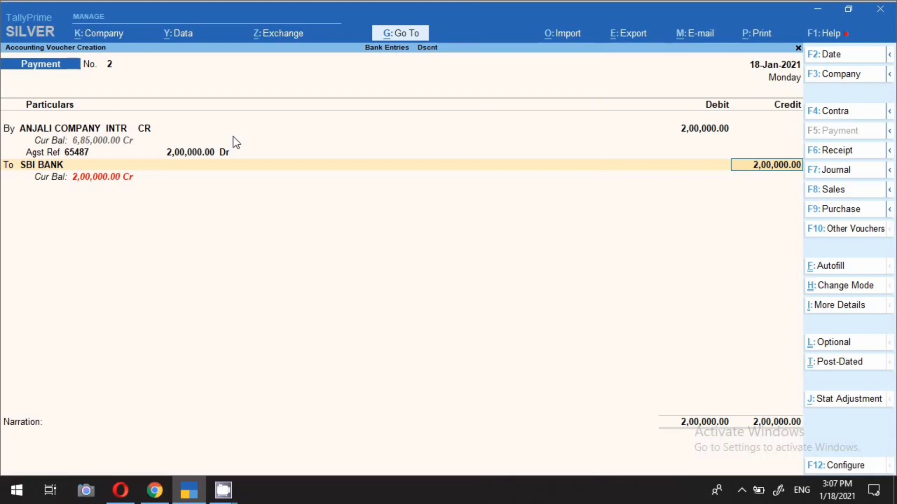
pyautogui.press('Return')
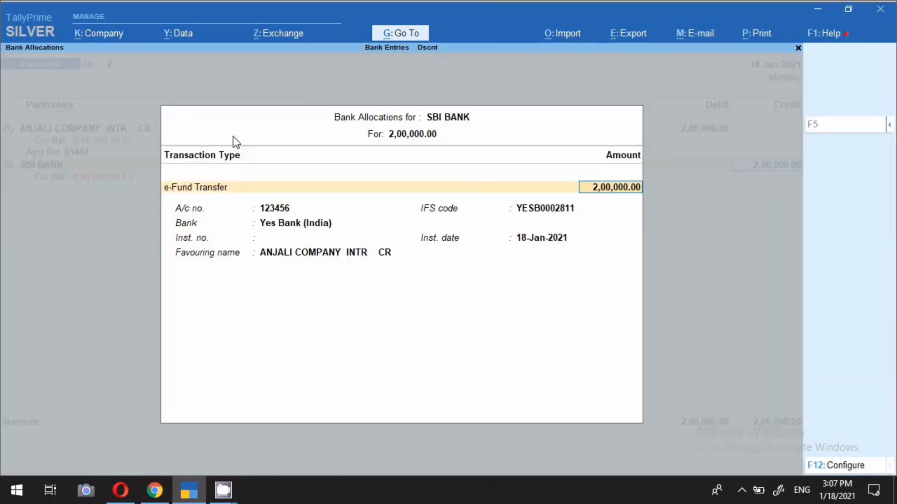
# Allocate the SBI BANK credit as an e-Fund Transfer with instrument number 123456, keeping the supplier's bank details and the 18-Jan-2021 instrument date
pyautogui.click(211, 190)
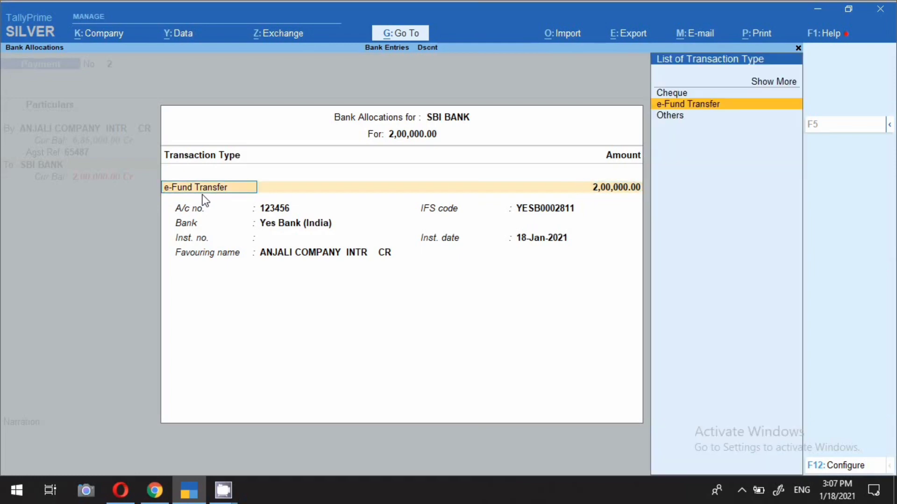
pyautogui.press('Return')
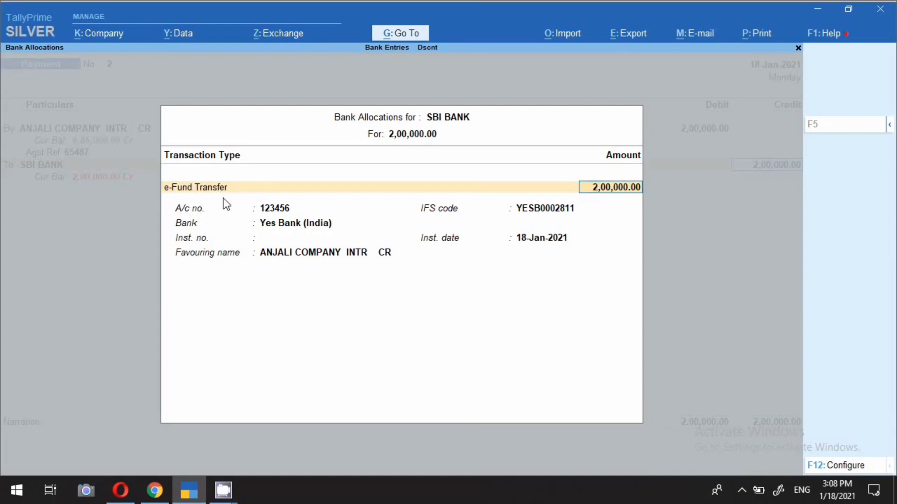
pyautogui.press('Return')
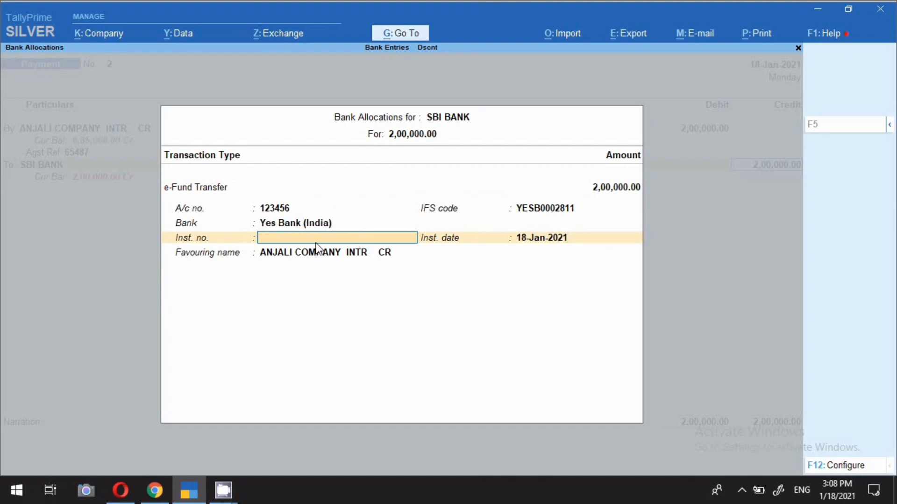
pyautogui.write('123456')
pyautogui.press('Return')
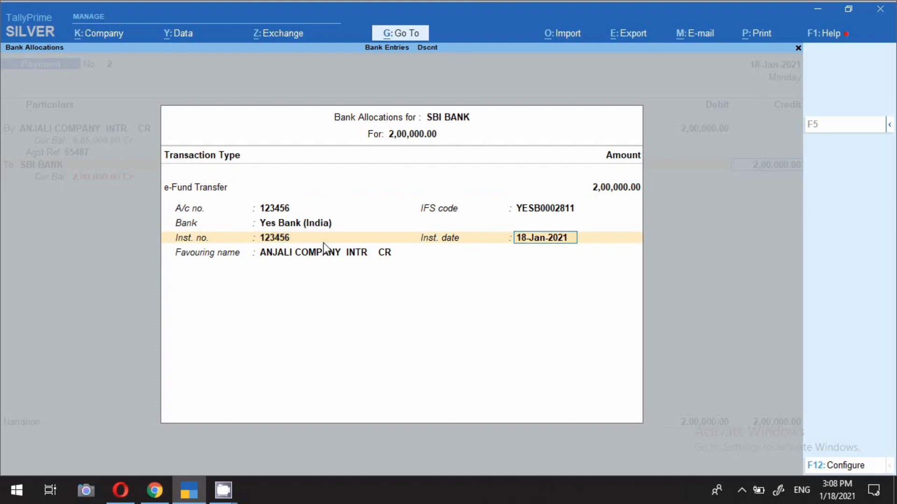
pyautogui.press('Return')
pyautogui.press('Return')
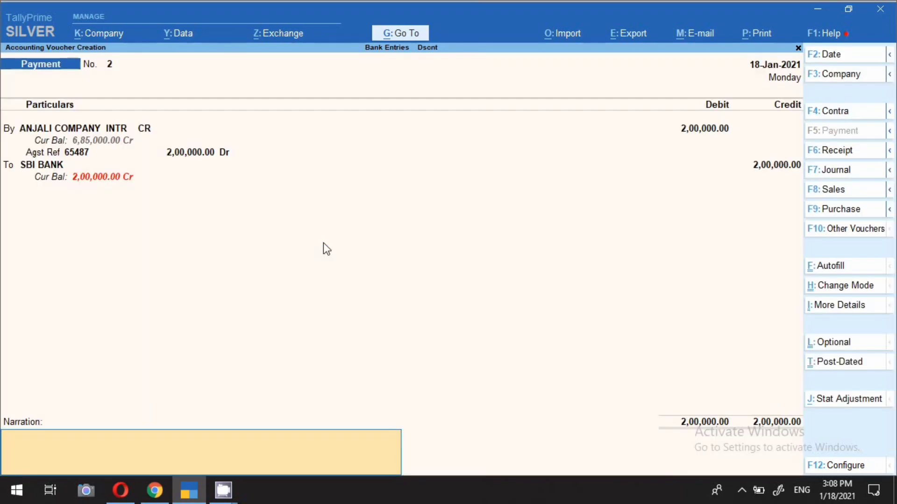
# Open the ANJALI COMPANY INTR CR ledger for alteration from the voucher and set Provide bank details to Yes
pyautogui.click(80, 132)
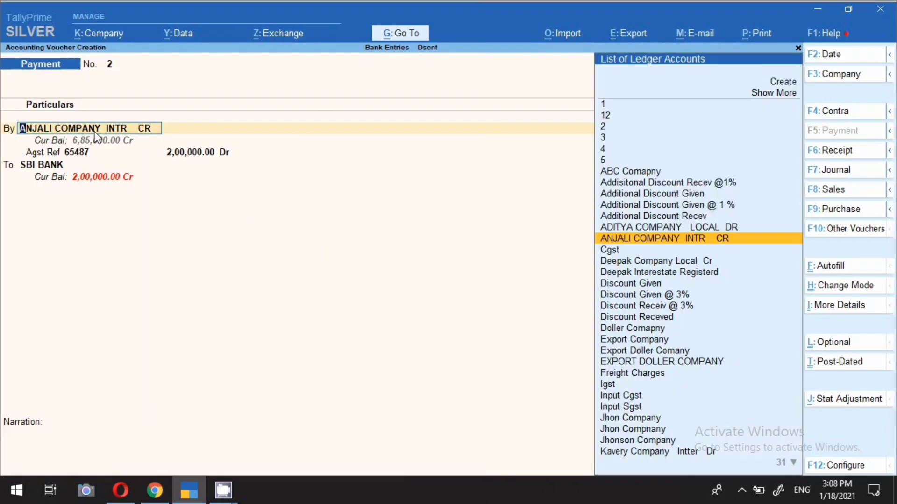
pyautogui.hotkey('ctrl', 'Return')
pyautogui.press('Return')
pyautogui.press('Return')
pyautogui.press('Return')
pyautogui.press('Return')
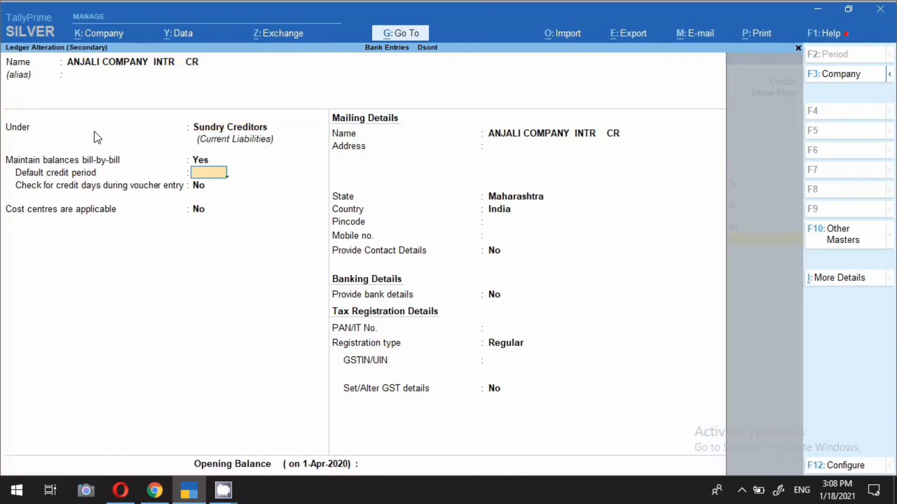
pyautogui.click(363, 299)
pyautogui.write('y')
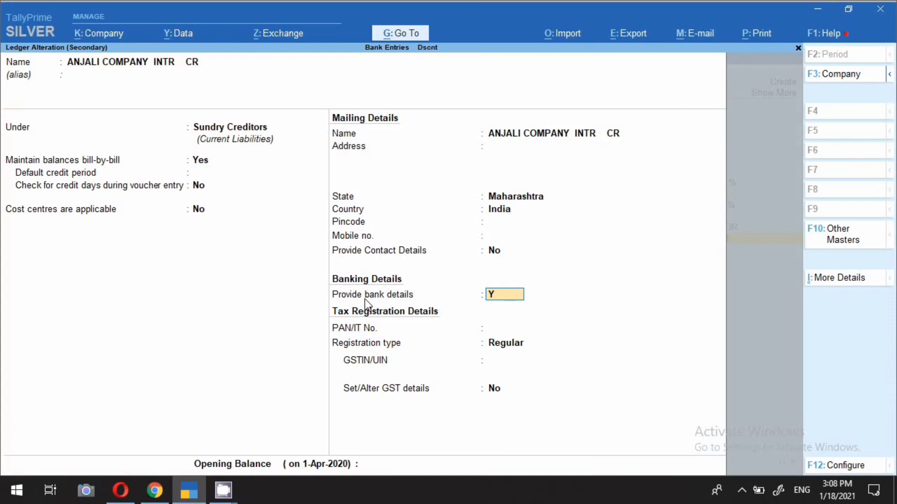
pyautogui.press('Return')
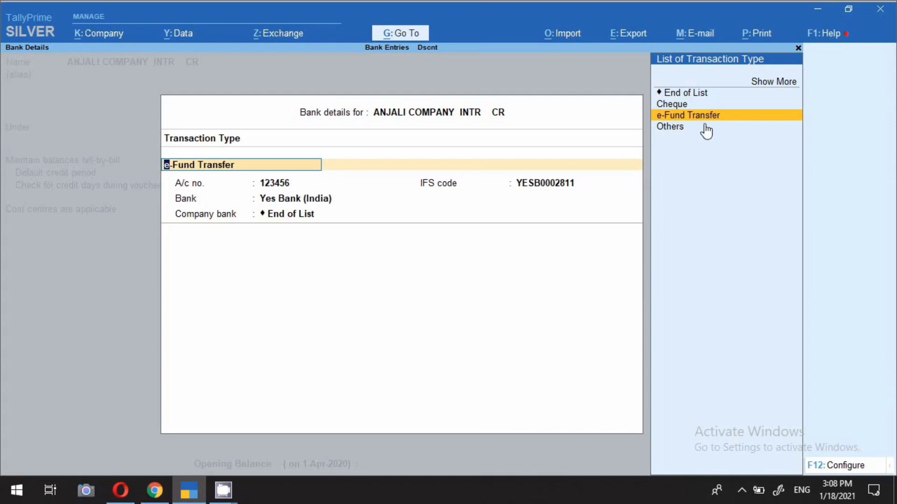
# Replace the supplier's account number in the e-Fund Transfer bank details, keeping the IFS code and Yes Bank (India), and save the ledger
pyautogui.press('Return')
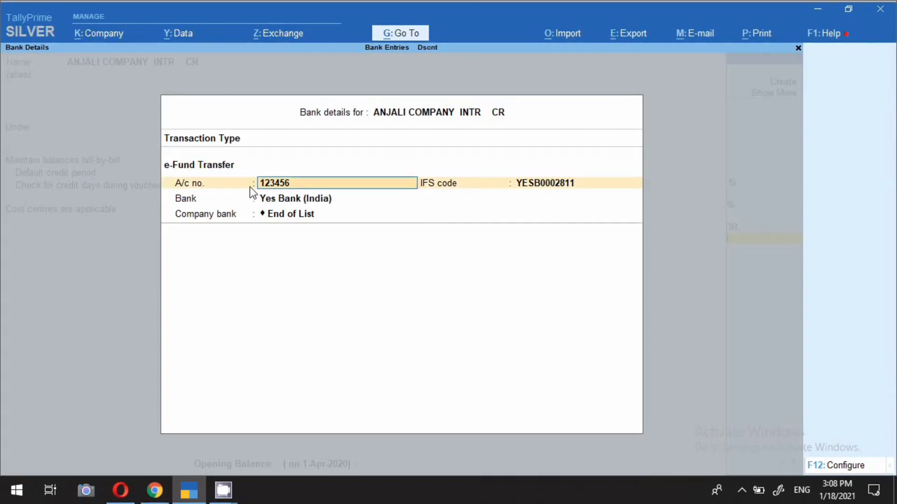
pyautogui.write('123456789')
pyautogui.press('Return')
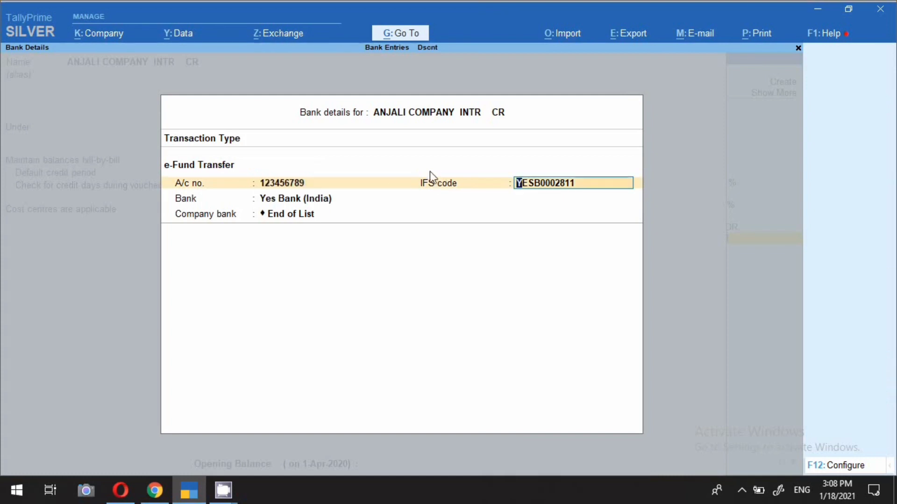
pyautogui.press('Return')
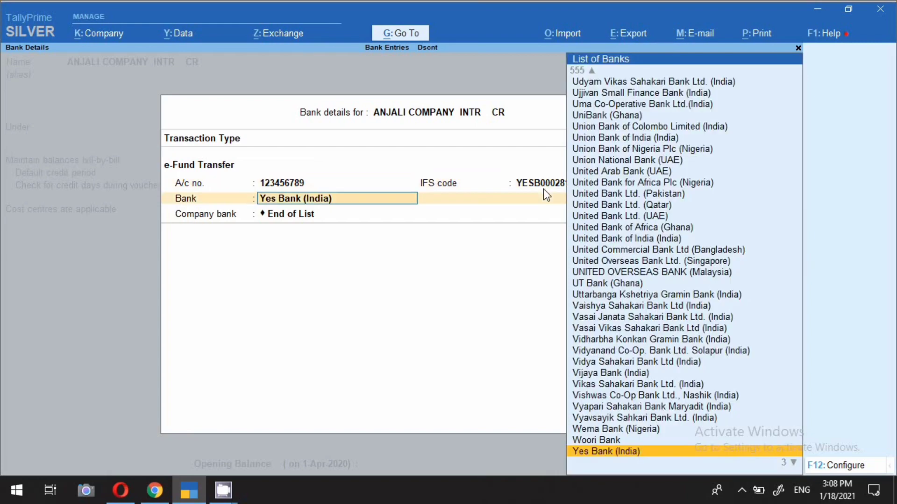
pyautogui.press('Return')
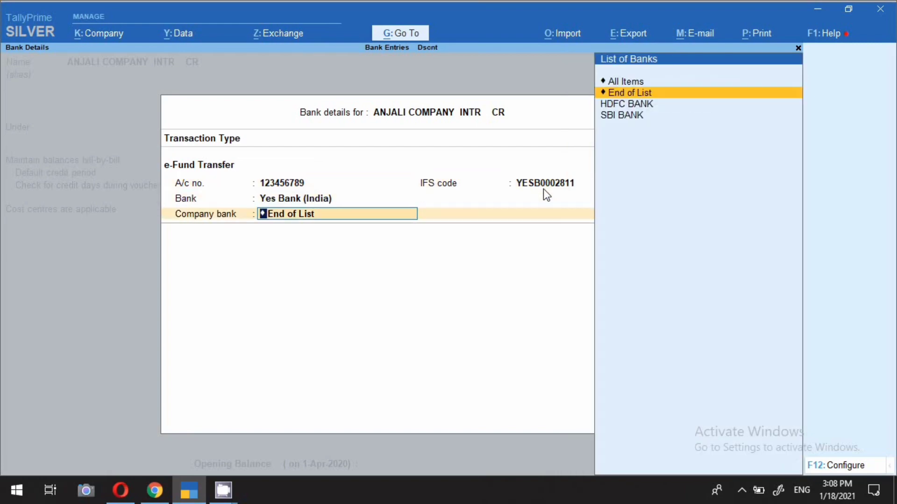
pyautogui.hotkey('ctrl', 'a')
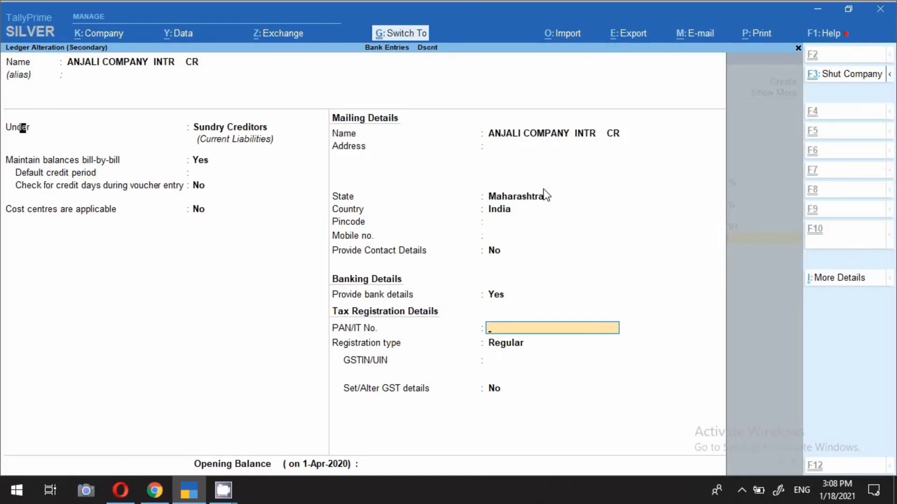
pyautogui.hotkey('ctrl', 'a')
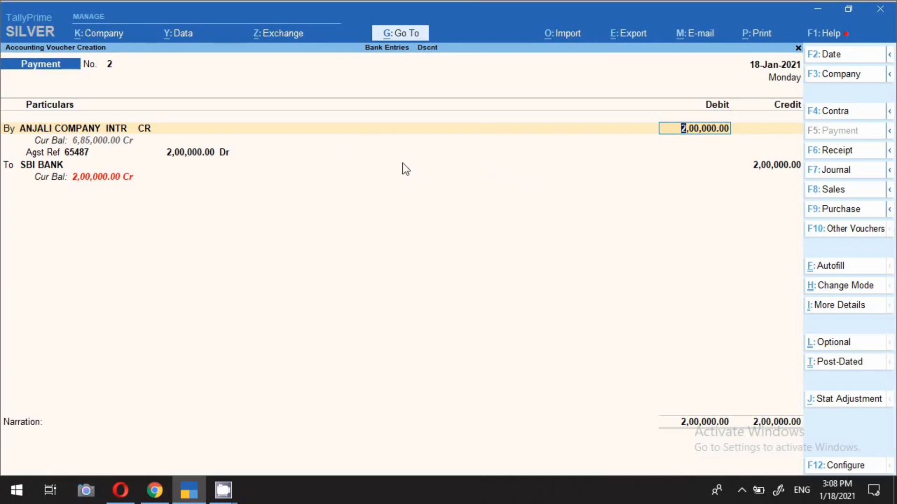
# Review the SBI BANK bank allocation of the payment voucher again and accept its existing e-Fund Transfer details
pyautogui.click(50, 165)
pyautogui.press('Return')
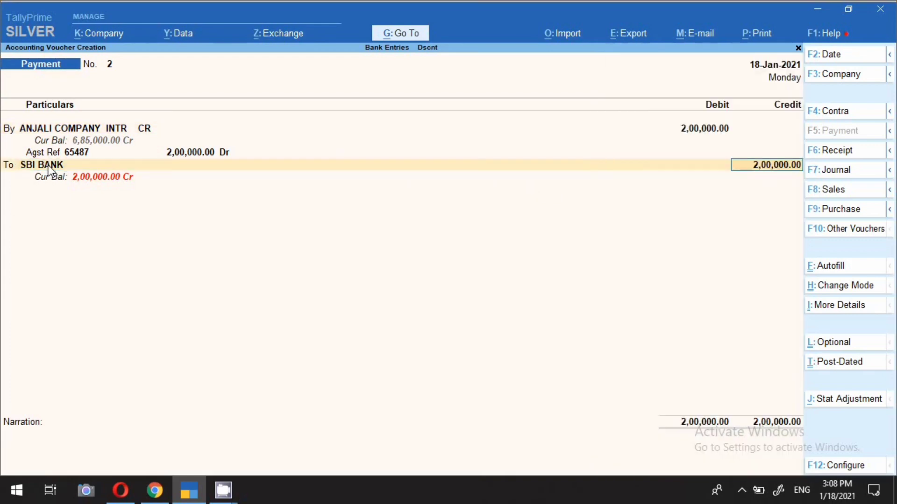
pyautogui.press('Return')
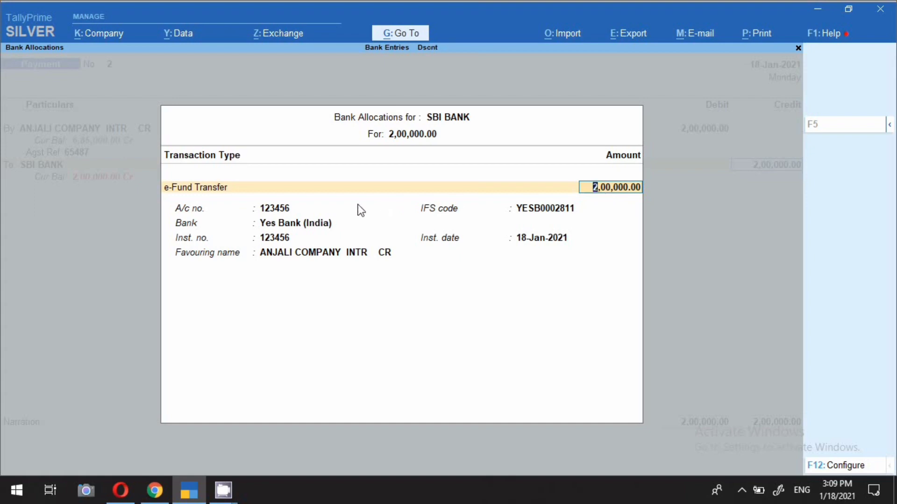
pyautogui.press('Return')
pyautogui.press('Return')
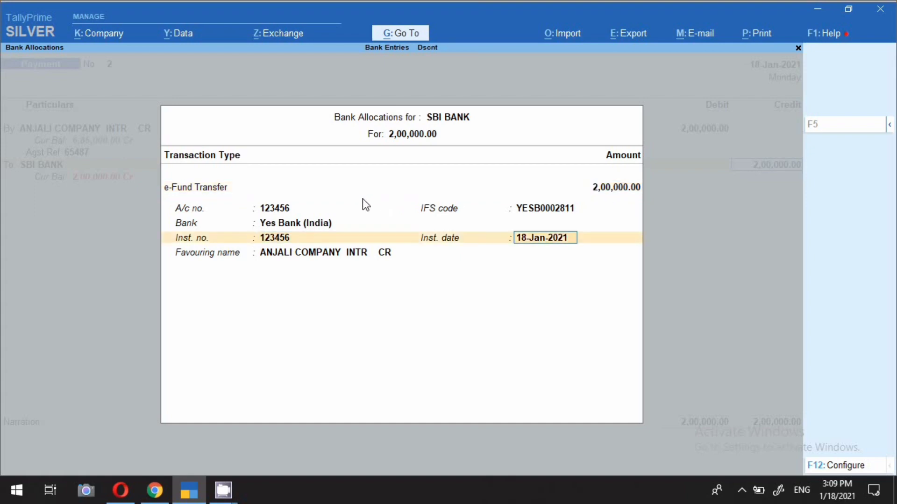
pyautogui.press('Return')
pyautogui.press('Return')
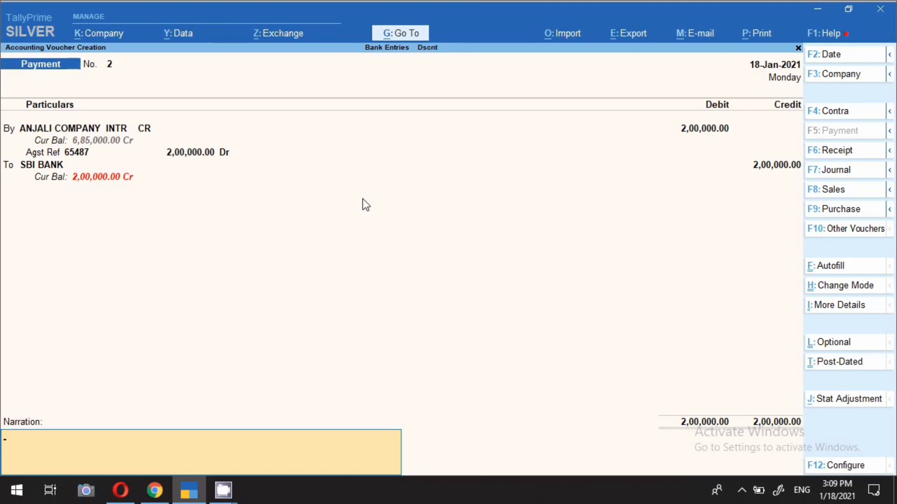
# Add the narration "NEFT 200000/- 18.1.21" to the ANJALI COMPANY payment voucher and save it
pyautogui.write('NEFT 200000/- 18.1.2')
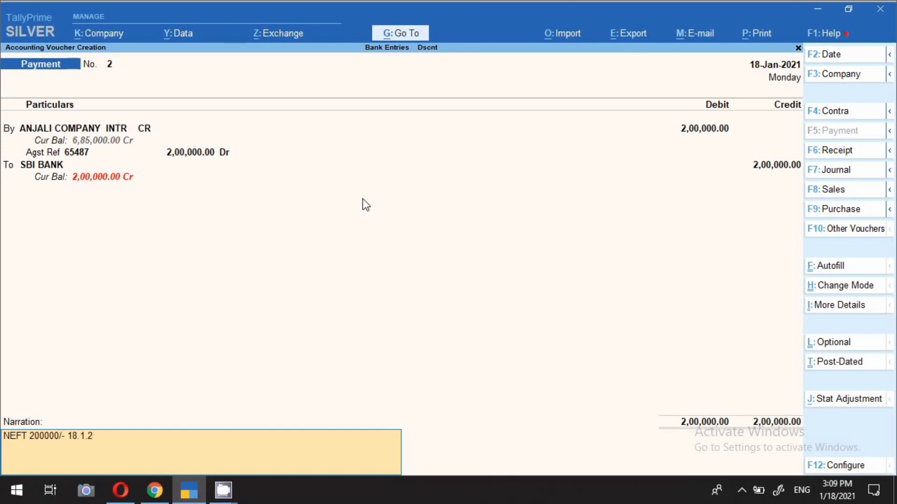
pyautogui.write('1')
pyautogui.press('Return')
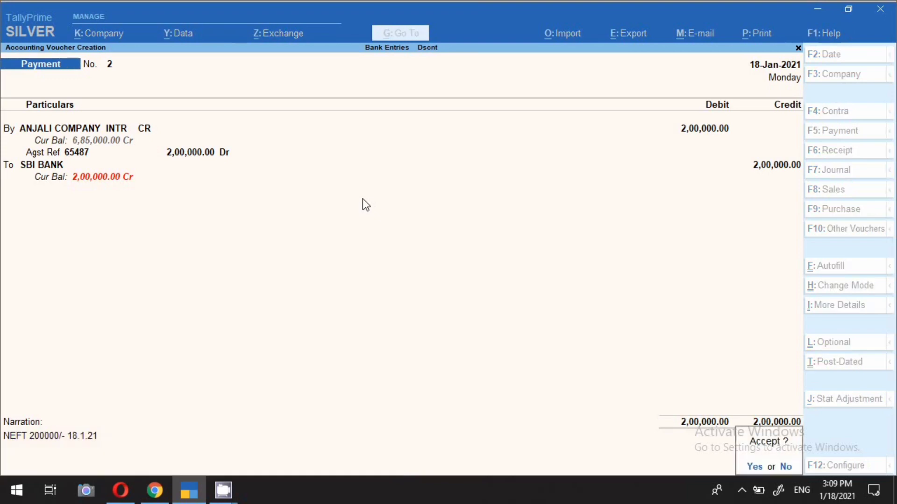
pyautogui.press('Return')
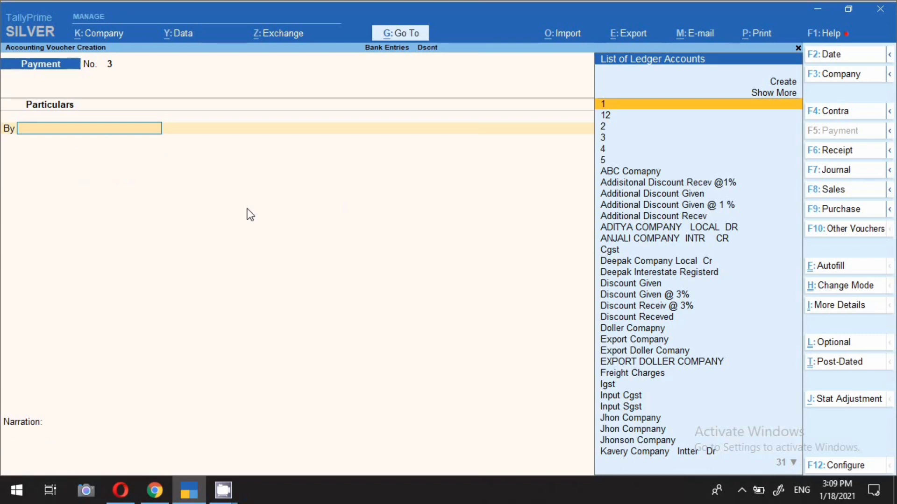
# Date the new payment voucher 19-Jan-2021 and debit ANJALI COMPANY INTR CR 3,00,000 as Agst Ref against bill 65487
pyautogui.press('F2')
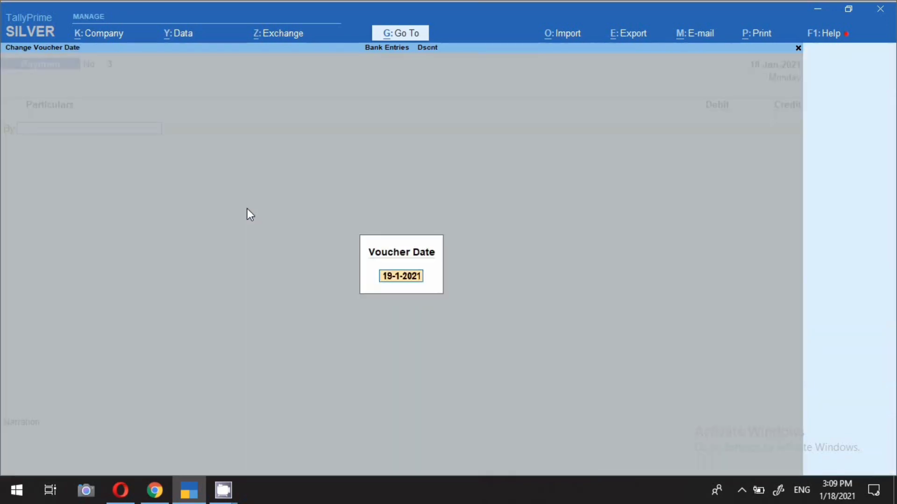
pyautogui.press('Return')
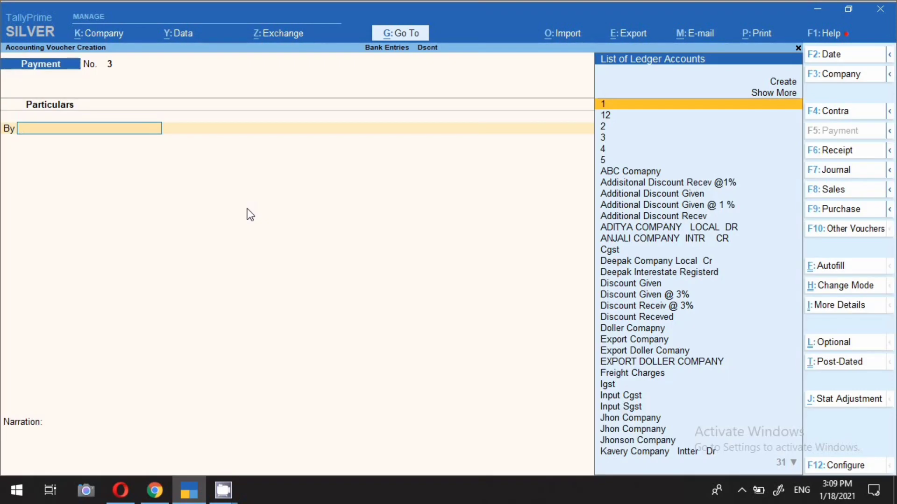
pyautogui.write('anj')
pyautogui.press('Return')
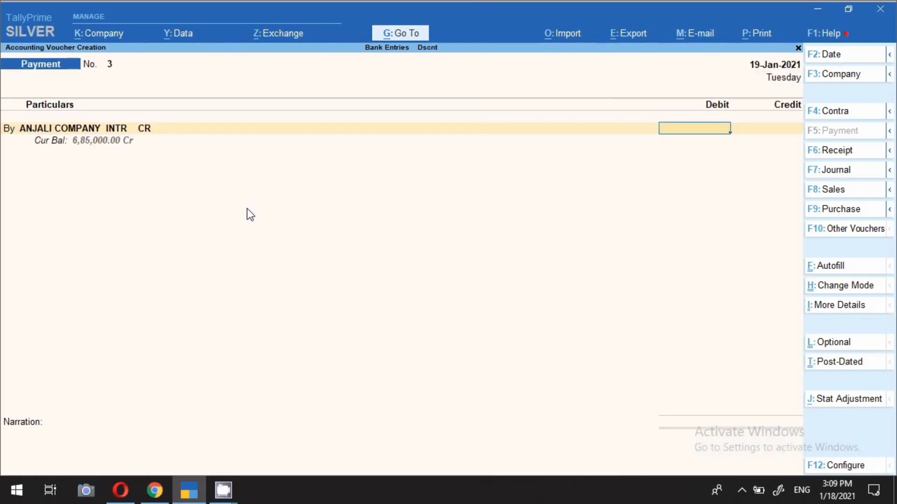
pyautogui.write('3,00,')
pyautogui.write('00000')
pyautogui.press('Return')
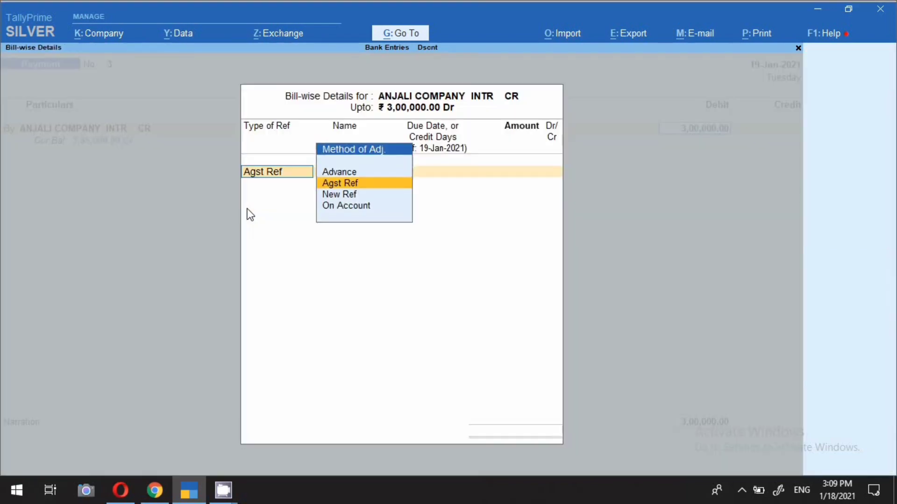
pyautogui.press('Return')
pyautogui.press('Return')
pyautogui.press('Return')
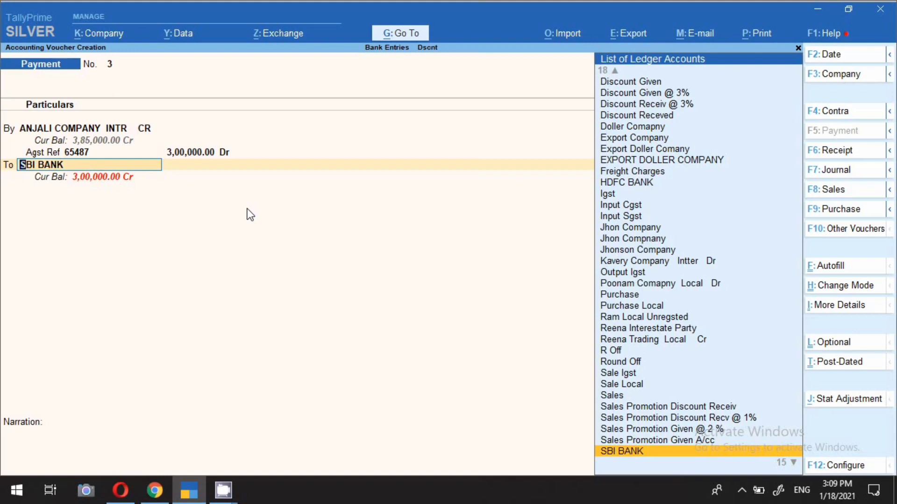
# Credit SBI BANK 3,00,000 and accept the e-Fund Transfer allocation with the supplier's saved bank details and a blank instrument number
pyautogui.press('Return')
pyautogui.press('Return')
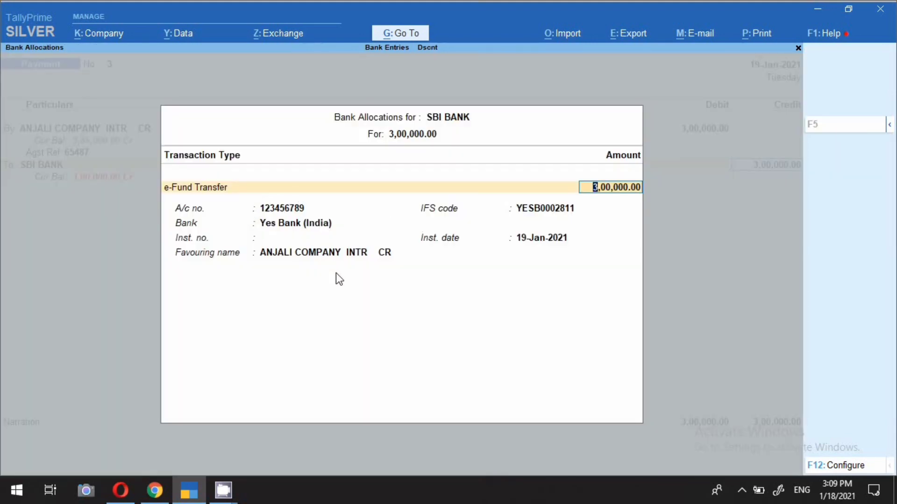
pyautogui.press('Return')
pyautogui.press('Return')
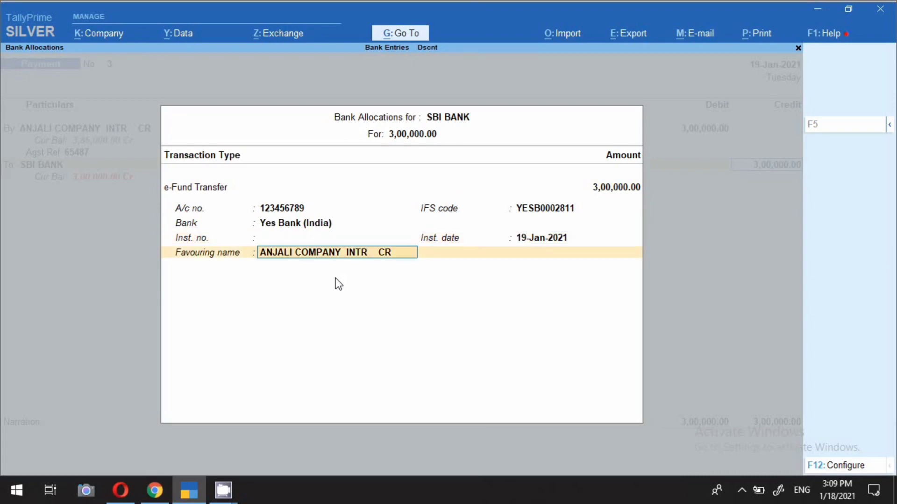
pyautogui.press('Return')
# Enter the narration "NEFT PAID TO THE PARTY" and save the 3,00,000 payment voucher
pyautogui.write('NEFT')
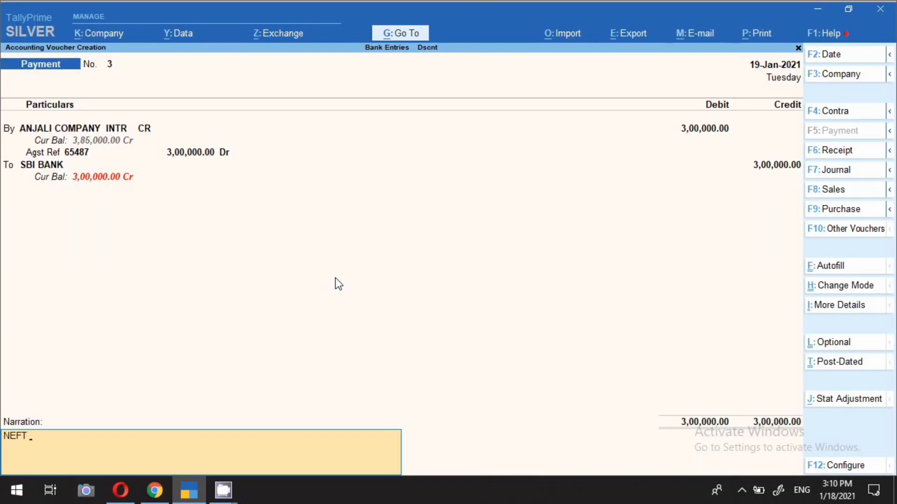
pyautogui.write(' PAID TO THE PARTY')
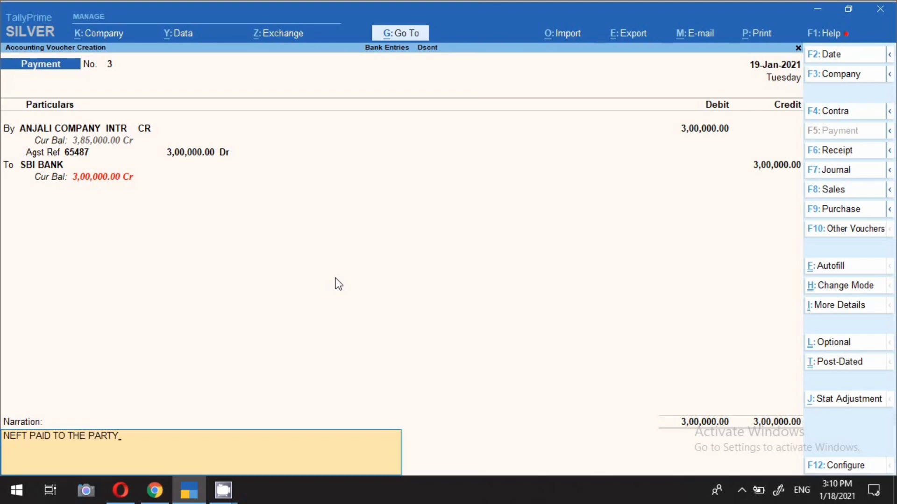
pyautogui.press('Return')
pyautogui.press('y')
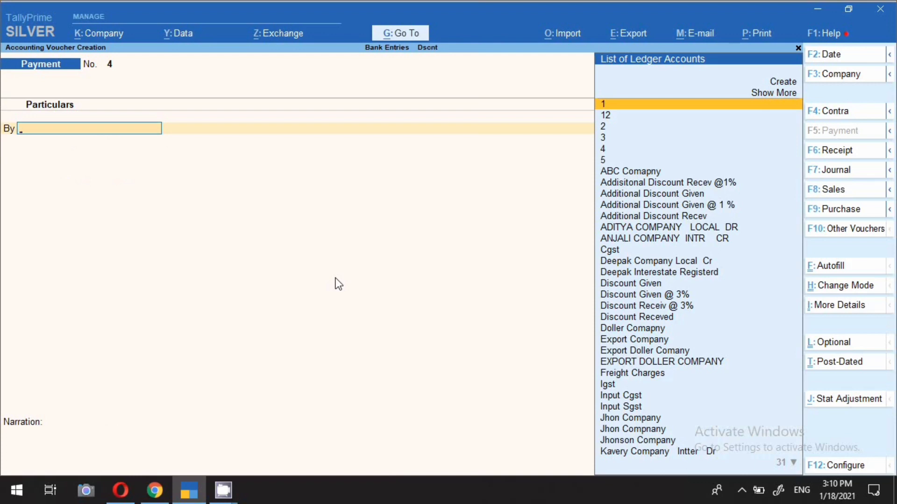
# Open the Bank Reconciliation report for the SBI BANK ledger
pyautogui.click(403, 35)
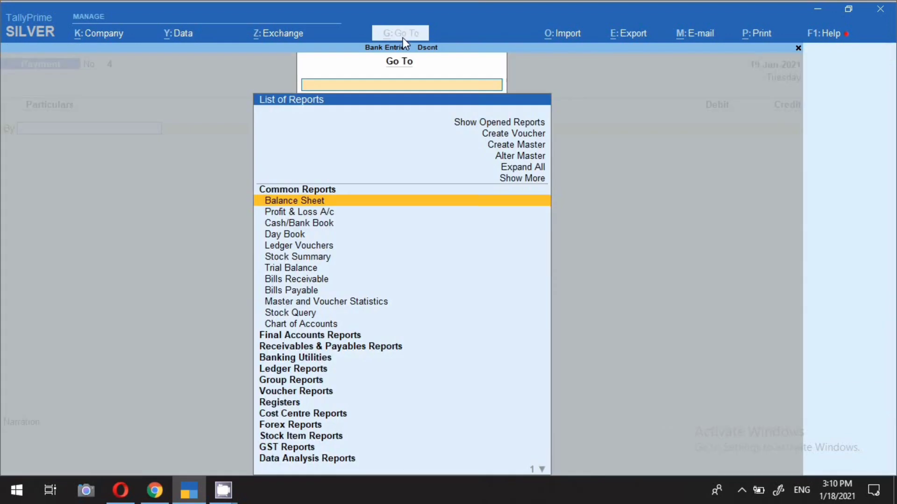
pyautogui.write('BAN')
pyautogui.press('Down')
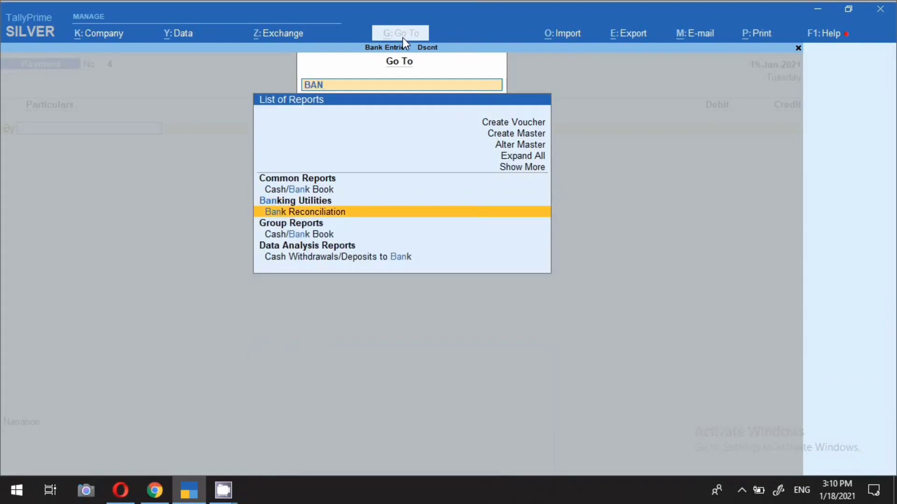
pyautogui.press('Return')
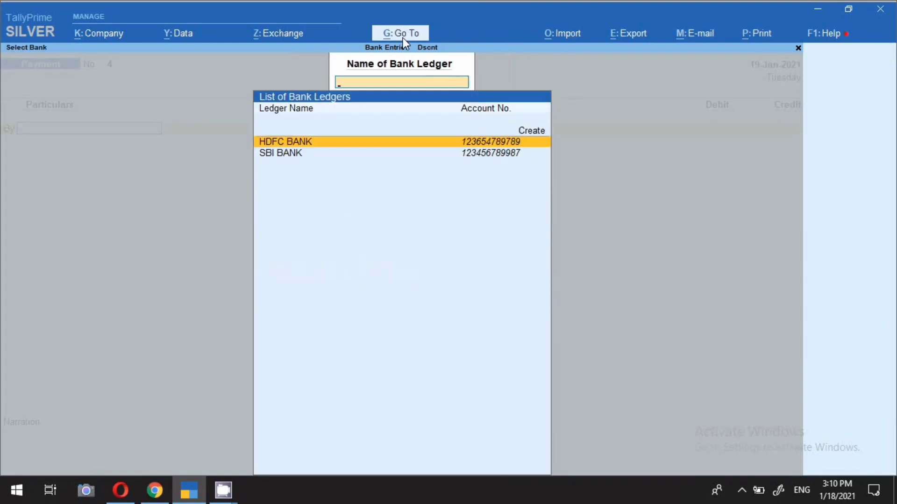
pyautogui.press('Down')
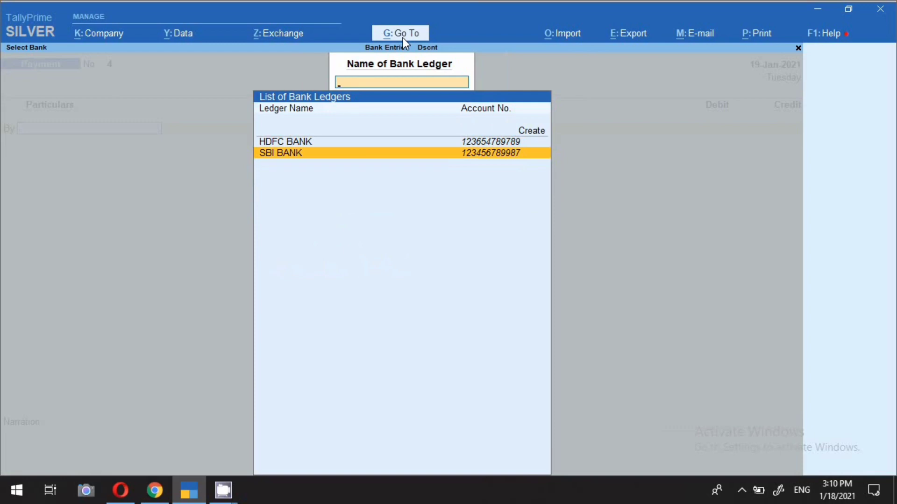
pyautogui.press('Return')
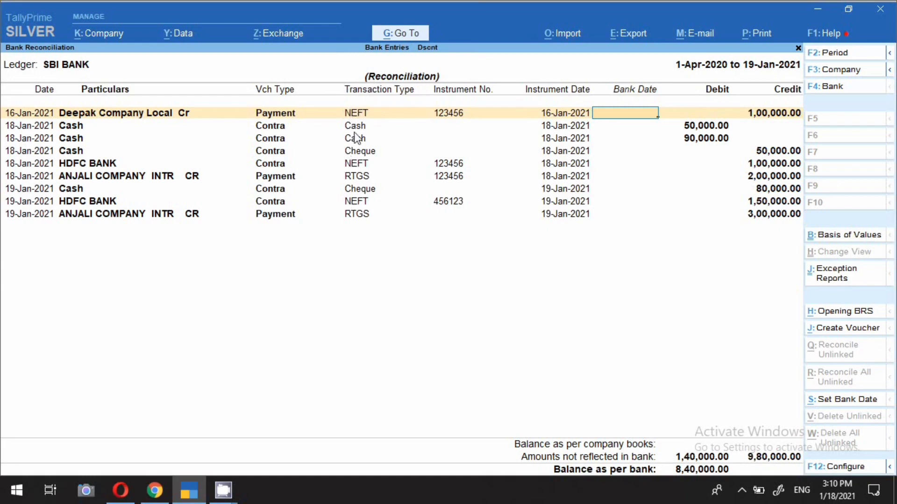
# Go through the SBI BANK reconciliation entries, checking each one's transaction type, instrument number, instrument date and amount
pyautogui.press('Down')
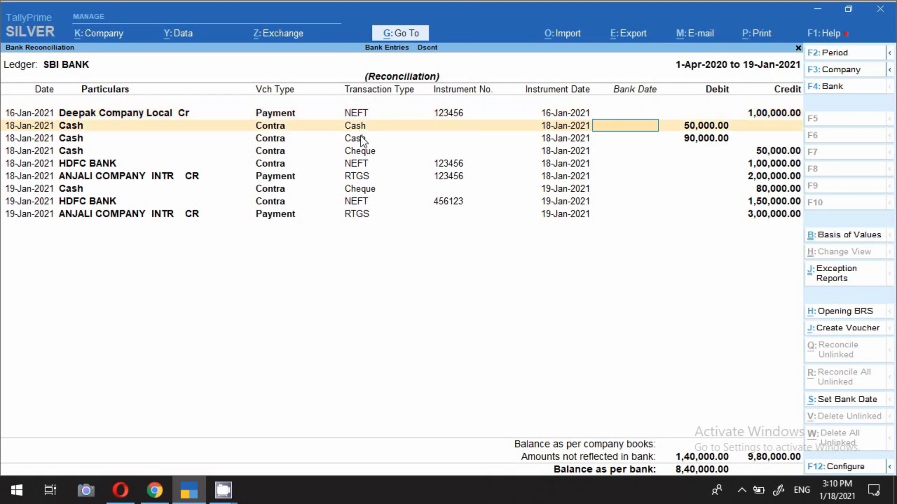
pyautogui.press('Down')
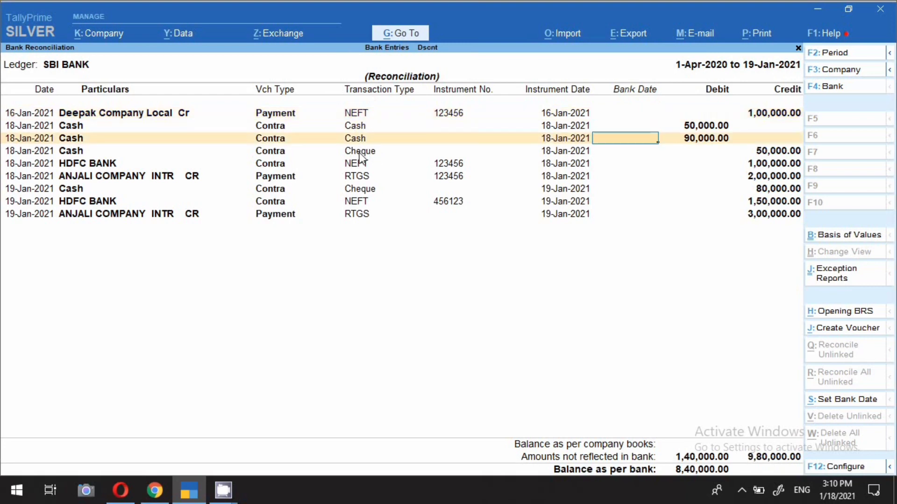
pyautogui.click(364, 166)
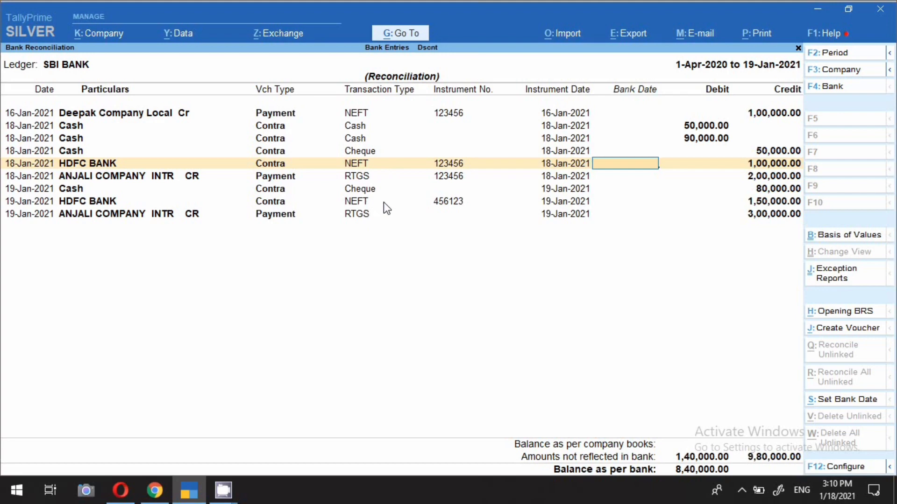
pyautogui.press('Down')
pyautogui.press('Down')
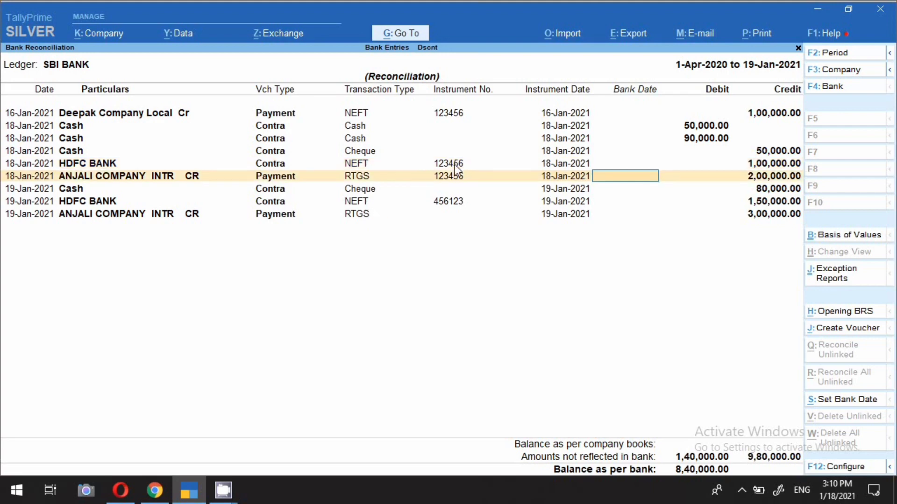
pyautogui.press('Down')
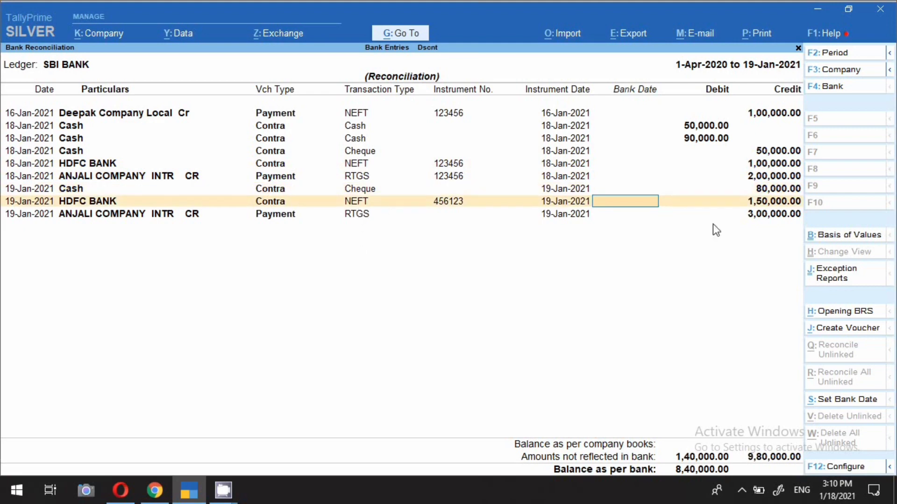
pyautogui.click(773, 212)
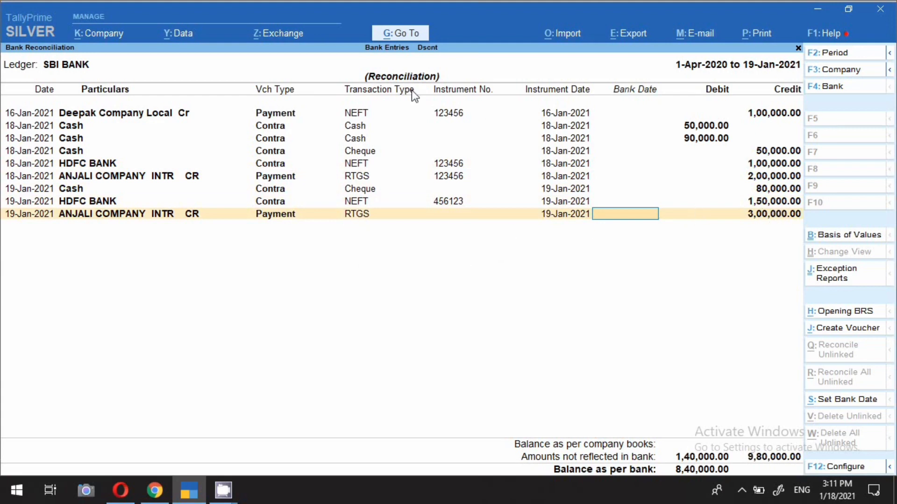
# Start a payment voucher dated 18-Jan-2021 and debit the Life Insurance Policy ledger 1,500
pyautogui.hotkey('alt', 'j')
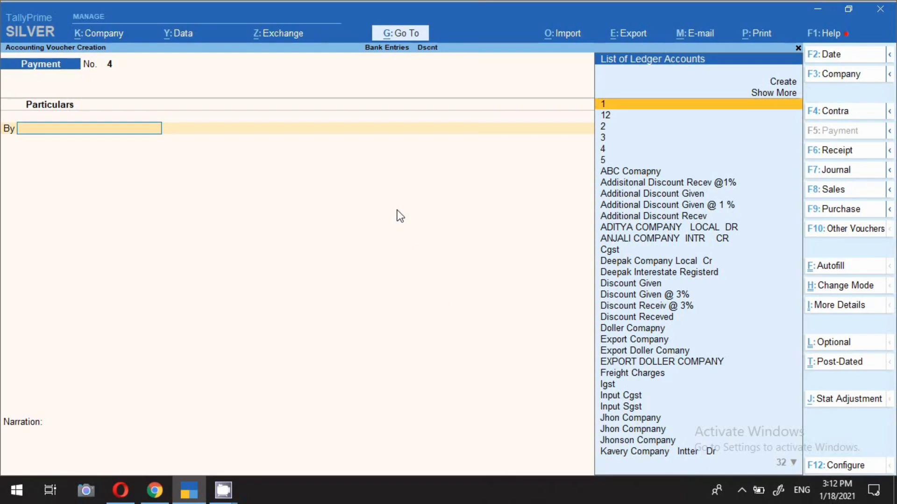
pyautogui.press('F2')
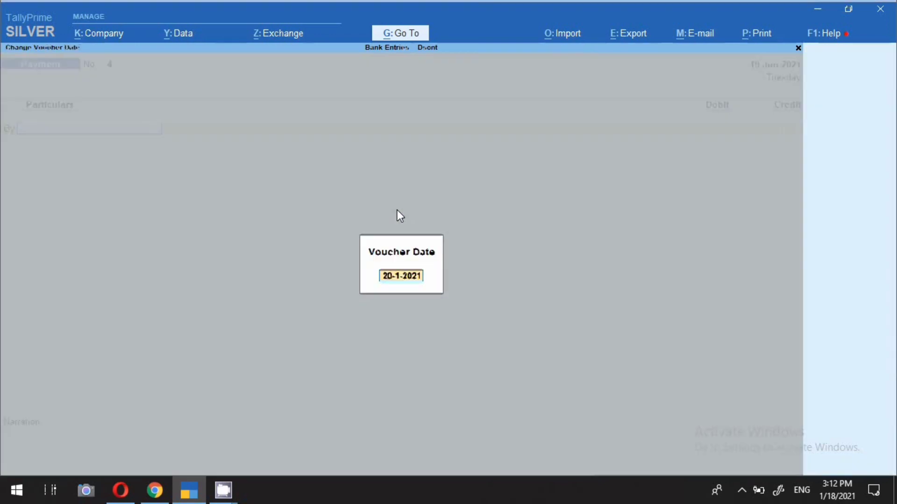
pyautogui.write('19')
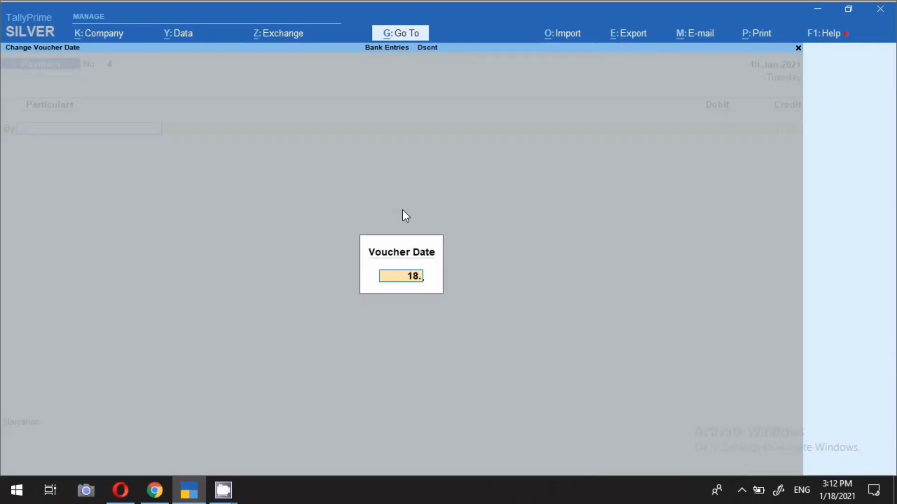
pyautogui.press('Return')
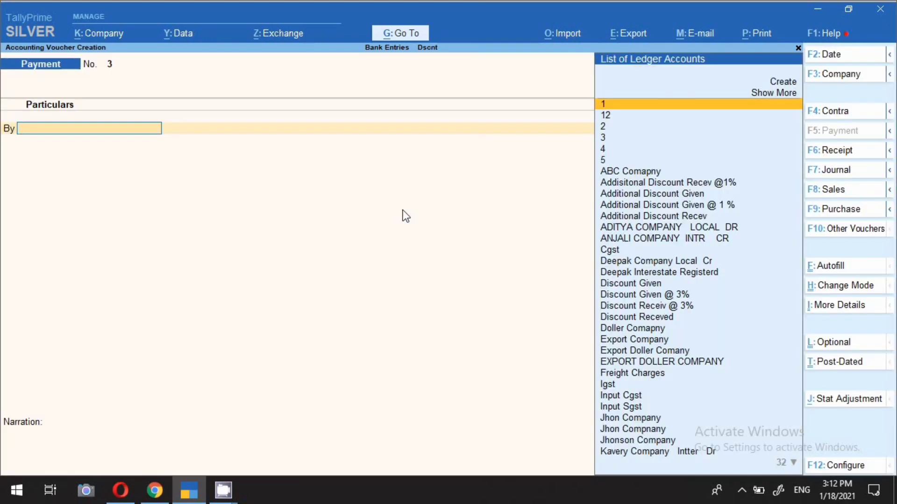
pyautogui.write('Li')
pyautogui.press('Return')
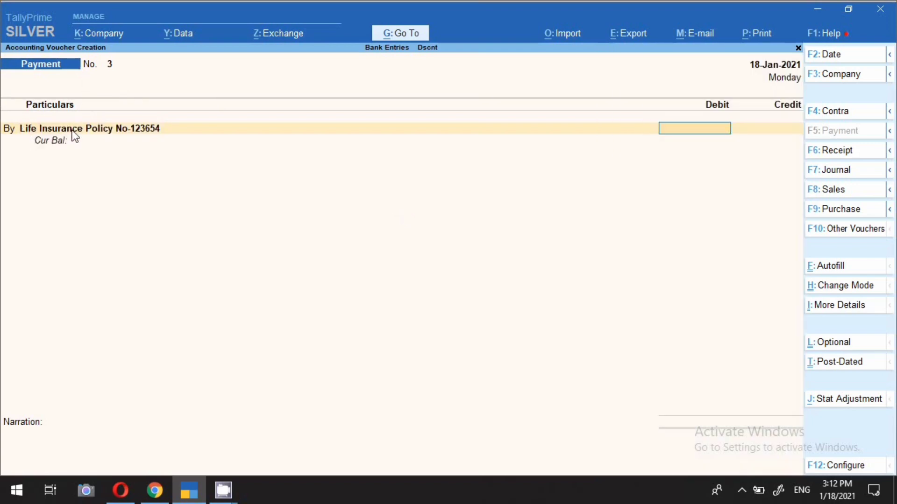
pyautogui.write('1500')
pyautogui.press('Return')
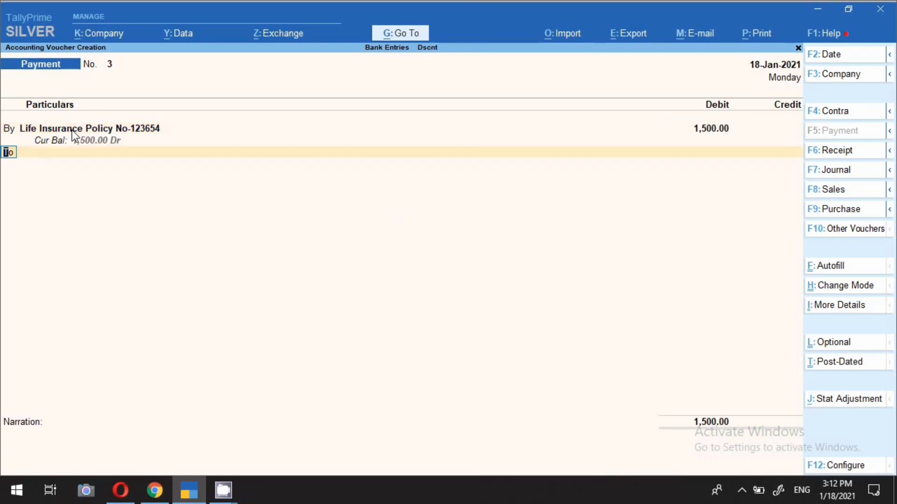
# Credit SBI BANK 1,500 in the life insurance payment and set the bank allocation's transaction type to ECS
pyautogui.press('Return')
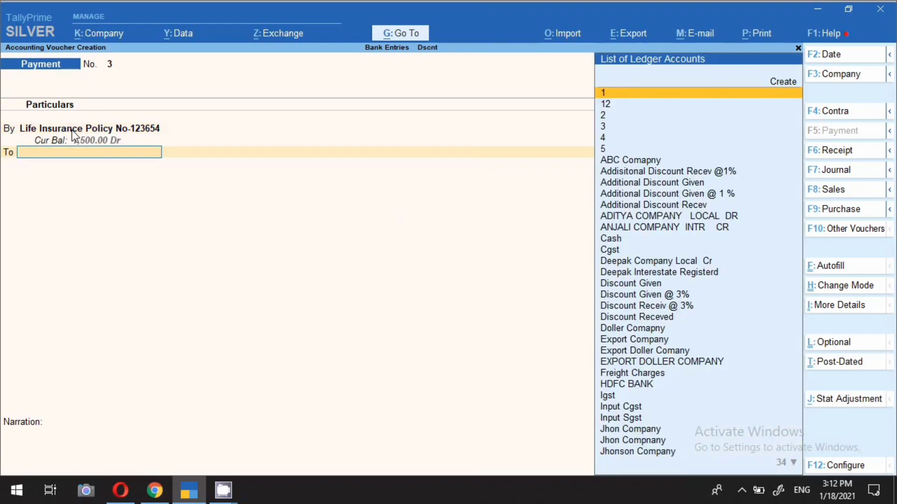
pyautogui.write('Sb')
pyautogui.press('Return')
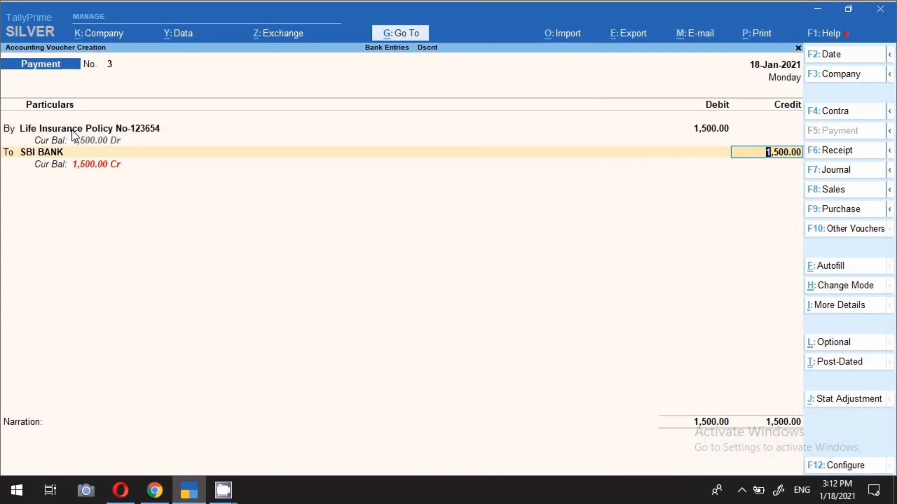
pyautogui.press('Return')
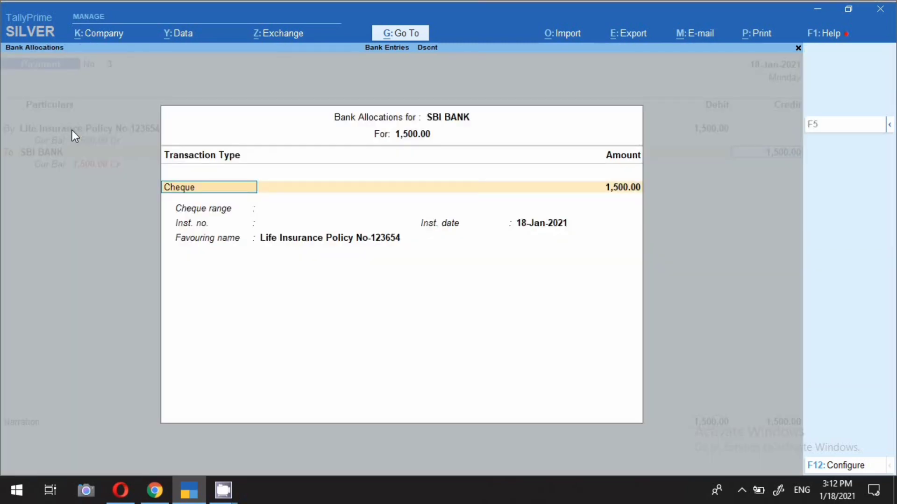
pyautogui.press('Return')
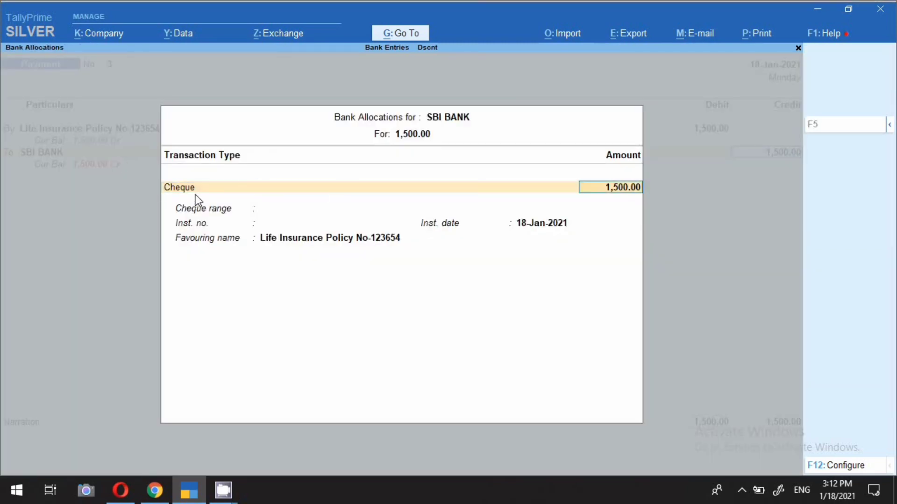
pyautogui.press('BackSpace')
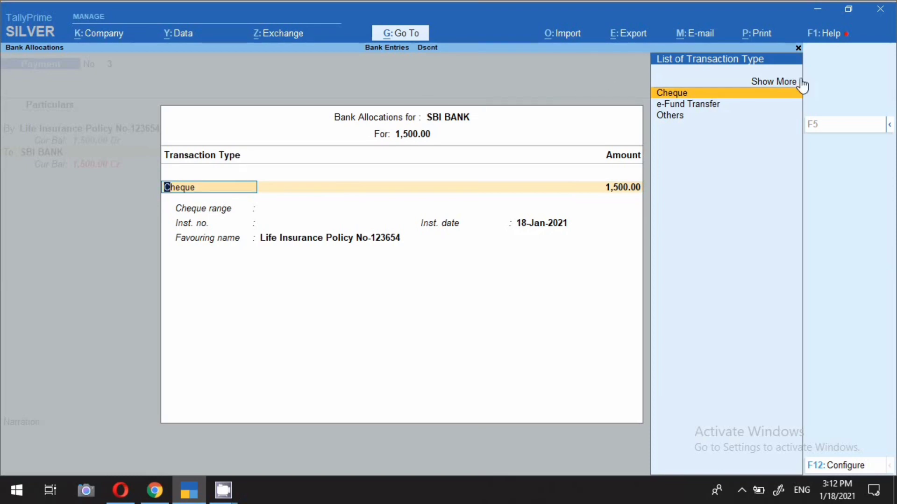
pyautogui.click(767, 84)
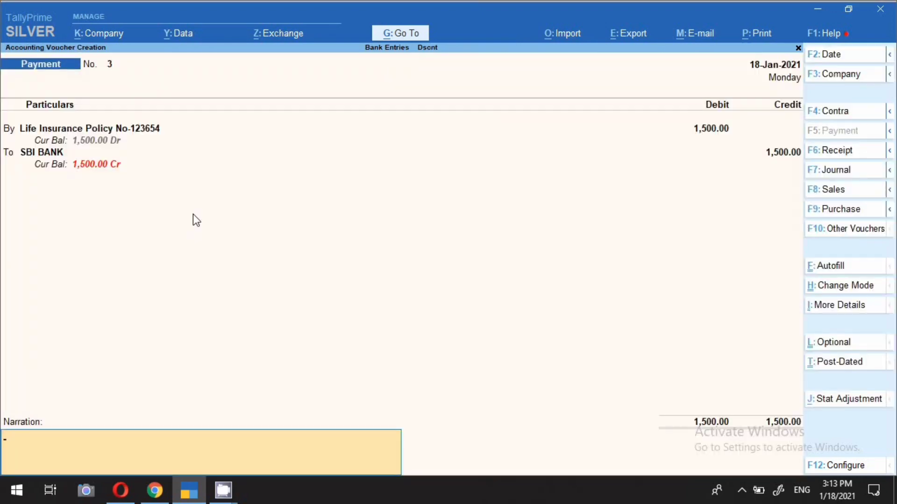
# Enter the narration "policy paid for the month of december" and save the life insurance payment voucher
pyautogui.write('pol')
pyautogui.write('icy paid for the month of')
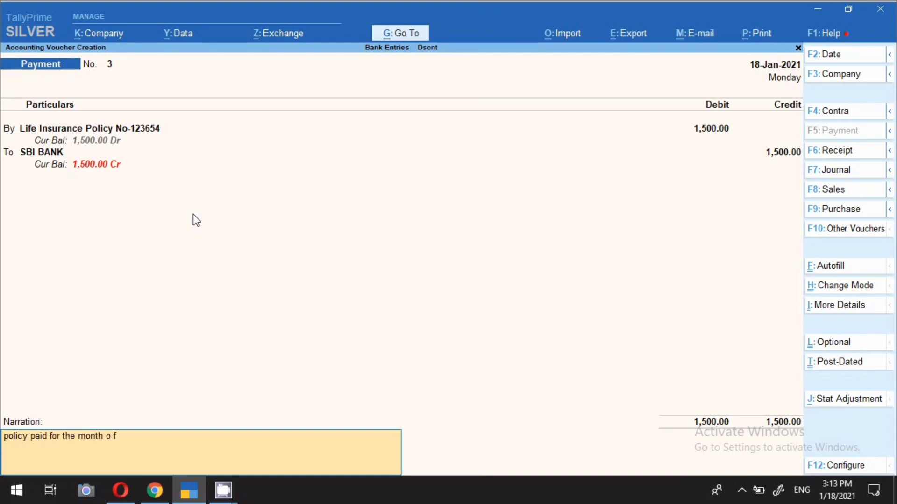
pyautogui.press('BackSpace')
pyautogui.write('december')
pyautogui.press('Return')
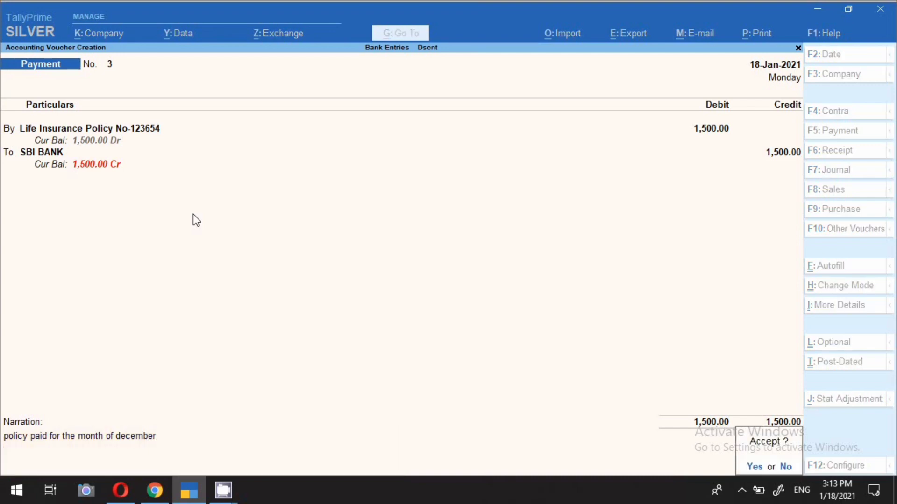
pyautogui.press('Return')
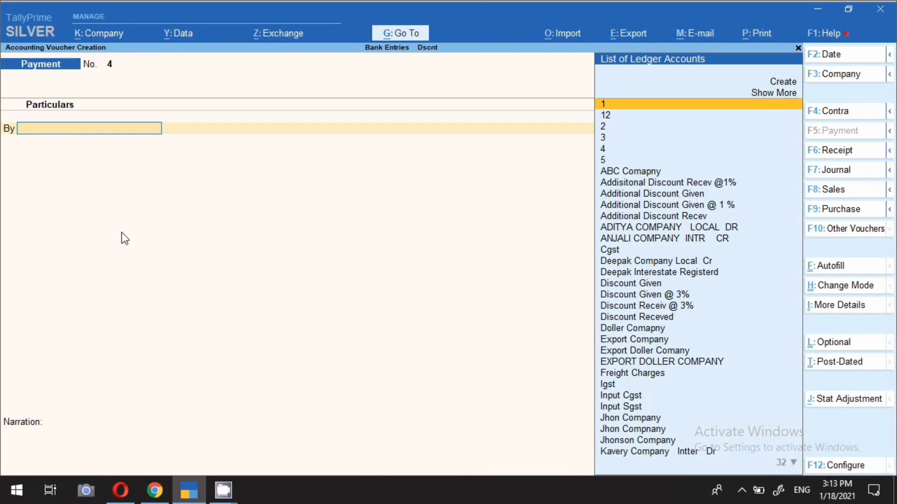
# Date the new payment voucher 18-Jan-2021 and create a ledger named Rd under Capital Account for its debit line
pyautogui.press('F2')
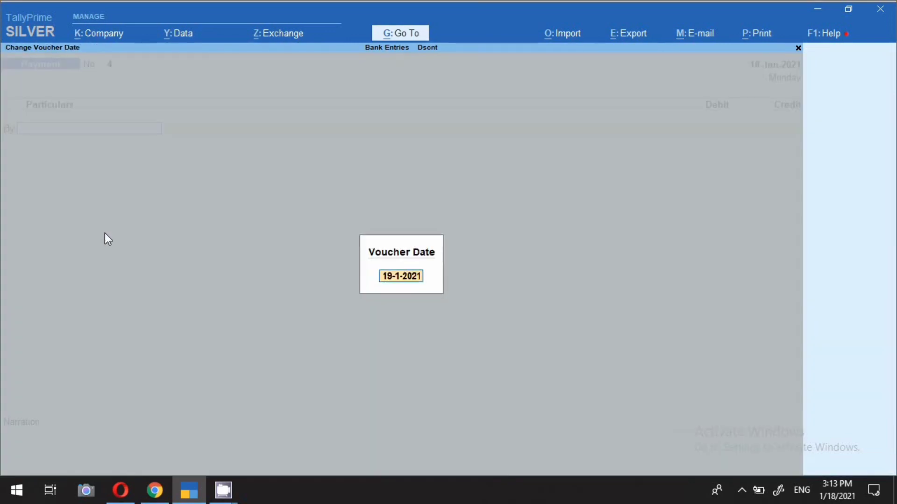
pyautogui.write('18.')
pyautogui.press('Return')
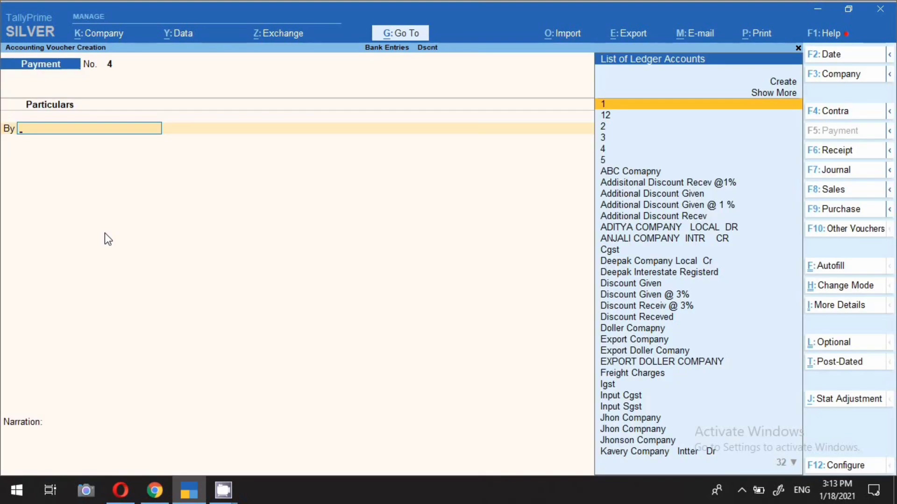
pyautogui.hotkey('alt', 'c')
pyautogui.write('Rd')
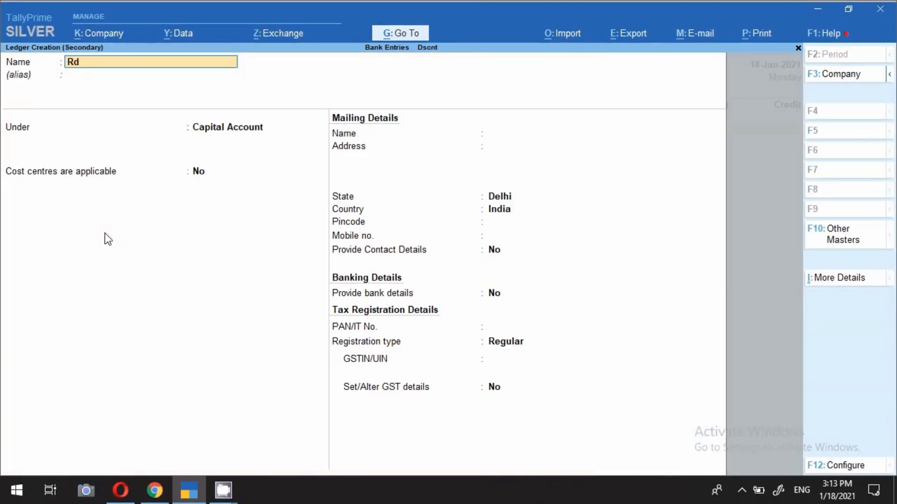
pyautogui.press('Return')
pyautogui.press('Return')
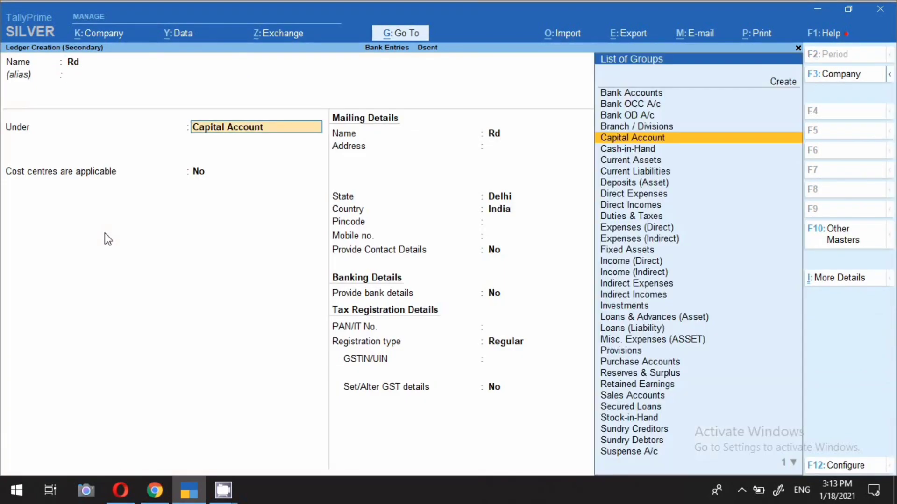
pyautogui.press('Return')
pyautogui.hotkey('ctrl', 'a')
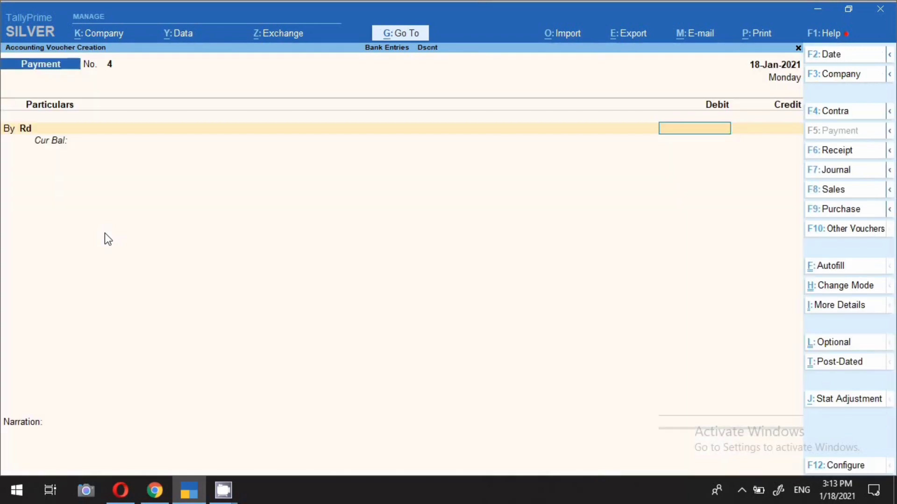
# Debit the Rd ledger 5,000 and credit the same amount to SBI BANK
pyautogui.write('5000')
pyautogui.press('Return')
pyautogui.press('Return')
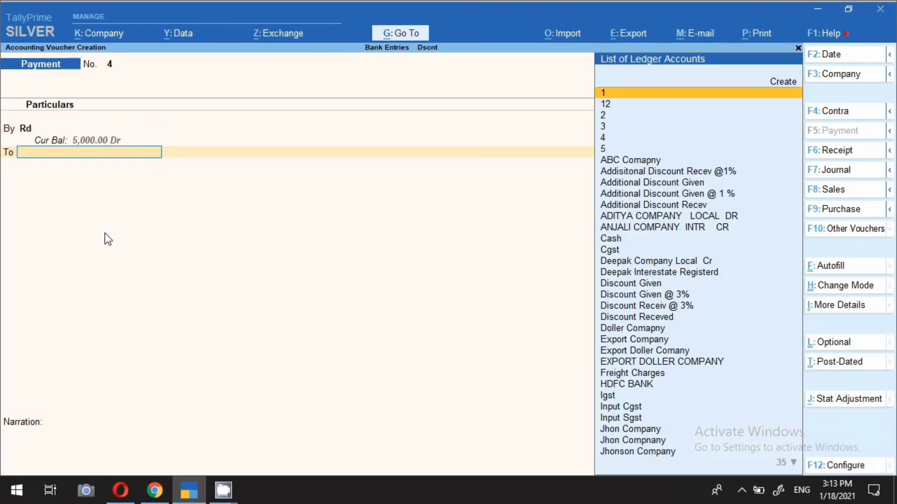
pyautogui.write('Sbi')
pyautogui.press('Return')
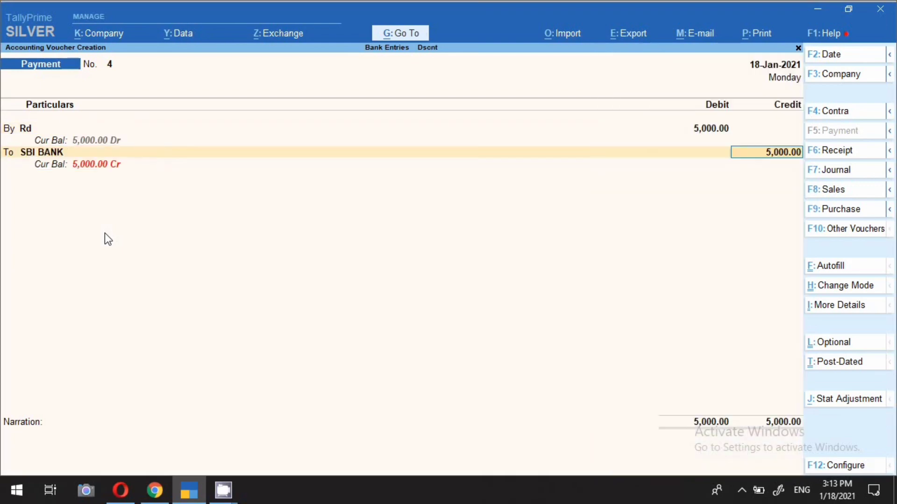
# Set the transaction type of the 5,000 SBI BANK allocation to ECS and accept the remaining allocation details
pyautogui.press('Return')
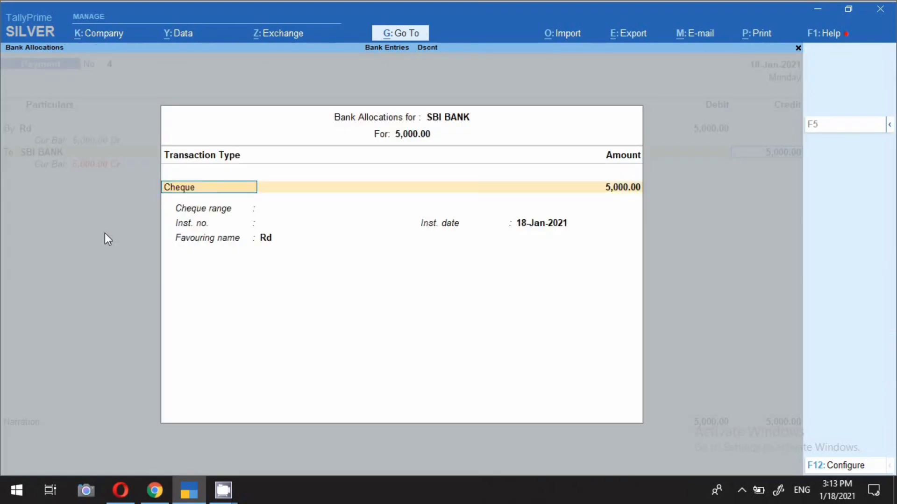
pyautogui.press('Return')
pyautogui.press('BackSpace')
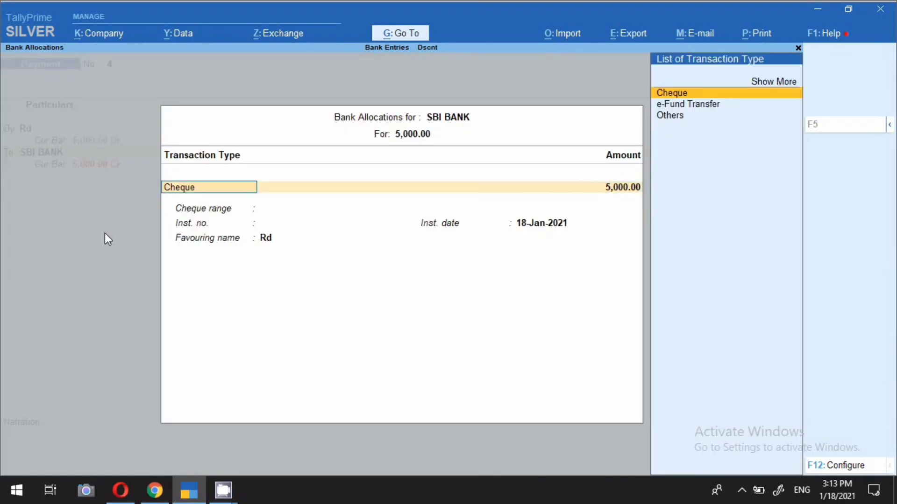
pyautogui.click(763, 83)
pyautogui.press('Down')
pyautogui.press('Down')
pyautogui.press('Down')
pyautogui.press('Down')
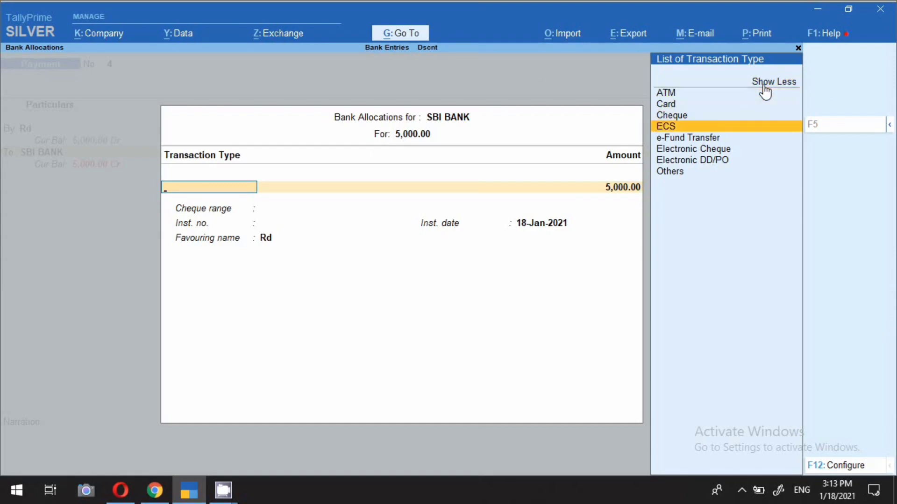
pyautogui.press('Return')
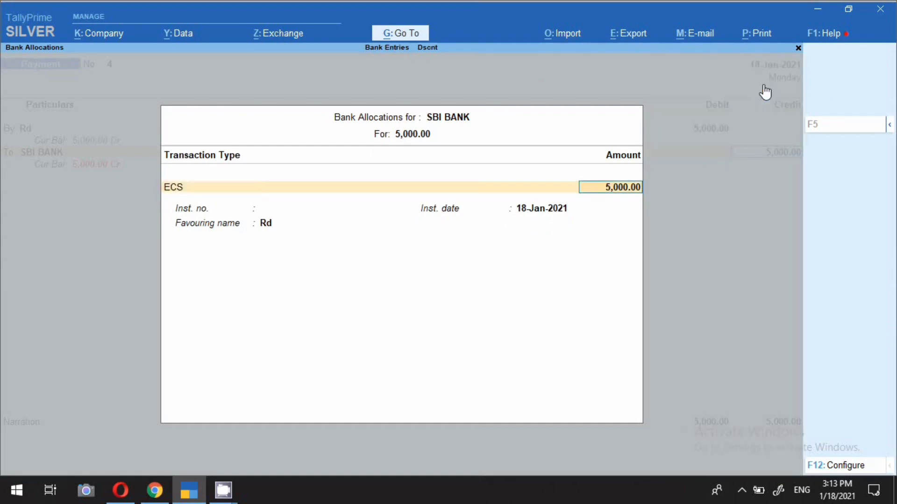
pyautogui.press('Return')
pyautogui.press('Return')
pyautogui.press('Return')
pyautogui.click(741, 490)
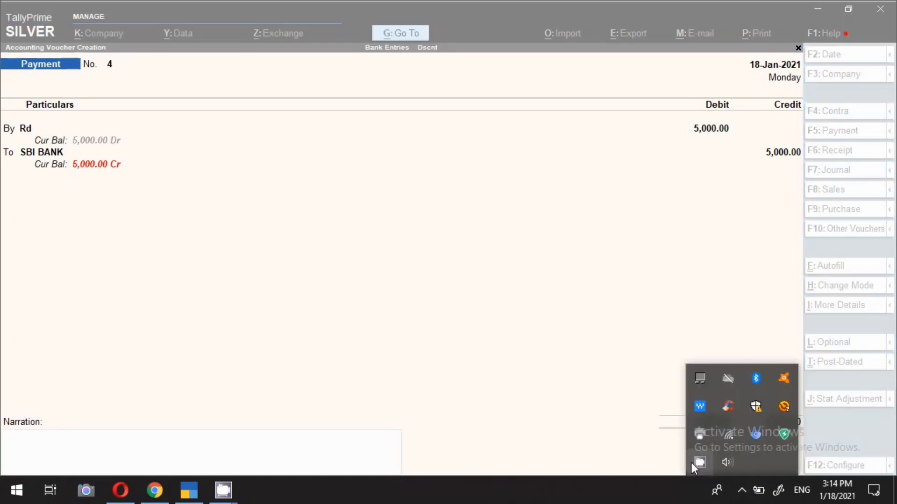
pyautogui.rightClick(699, 465)
pyautogui.click(733, 432)
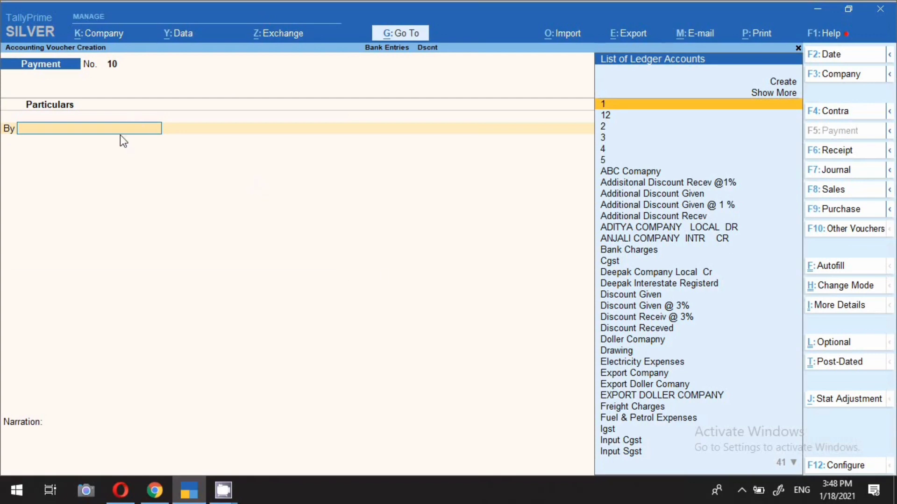
# Date payment voucher no. 10 18-Jan-2021 and choose Interest A/c as the debit ledger
pyautogui.press('F2')
pyautogui.write('18.1')
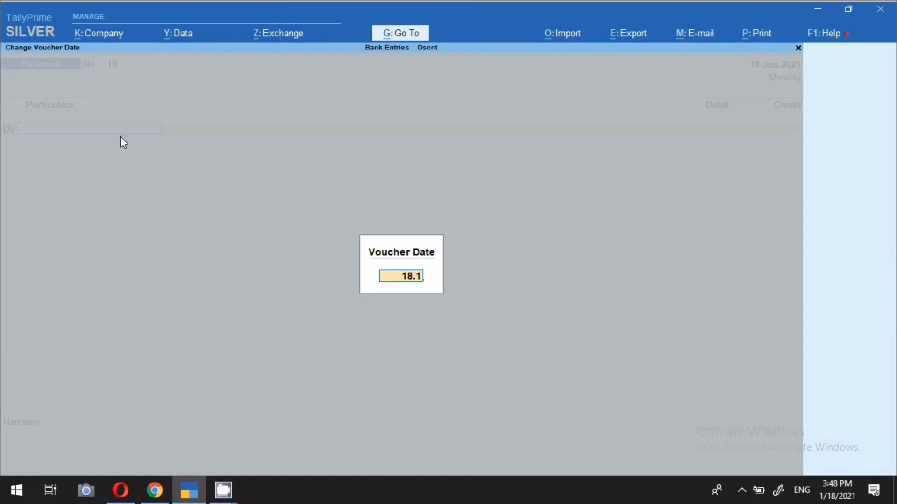
pyautogui.press('Return')
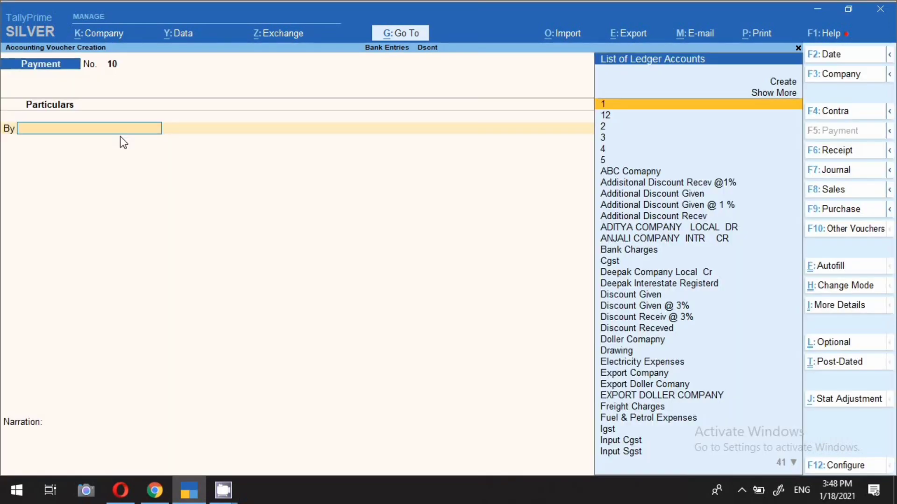
pyautogui.write('Inte')
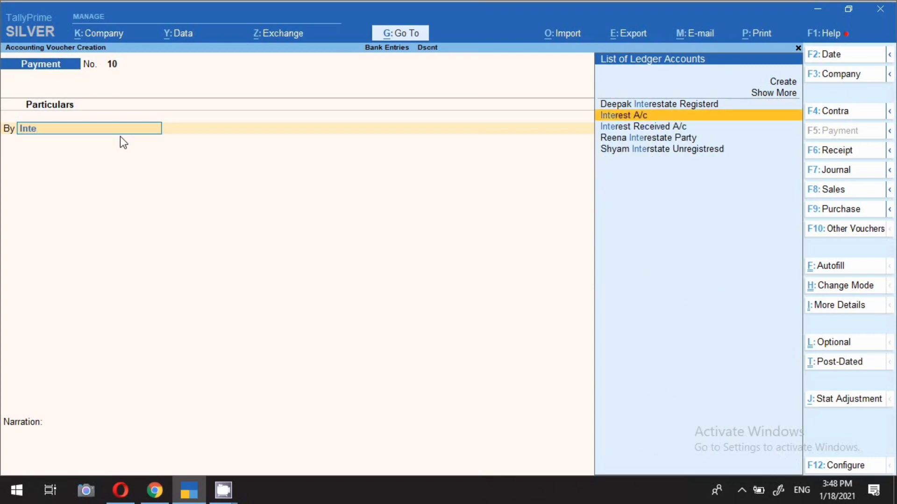
pyautogui.press('Return')
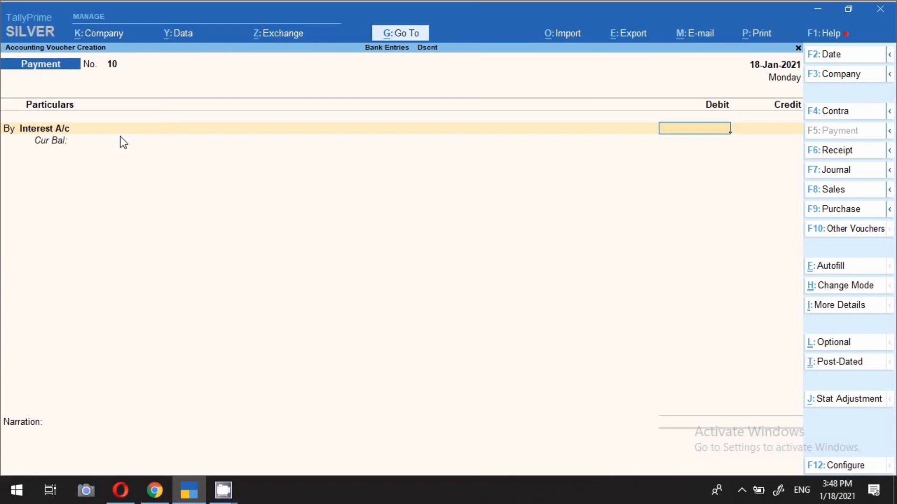
# Alter the Interest A/c ledger from the voucher, set its type of ledger to Not Applicable and save it
pyautogui.press('BackSpace')
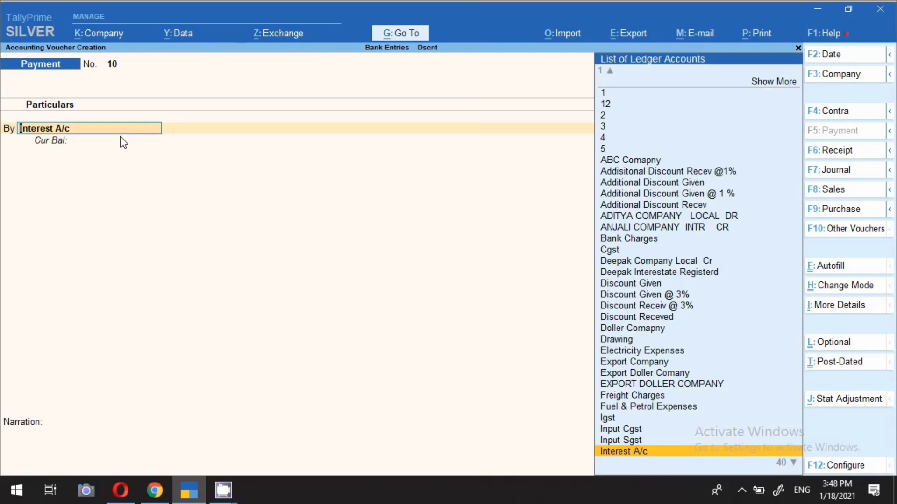
pyautogui.hotkey('ctrl', 'Return')
pyautogui.press('Return')
pyautogui.press('Return')
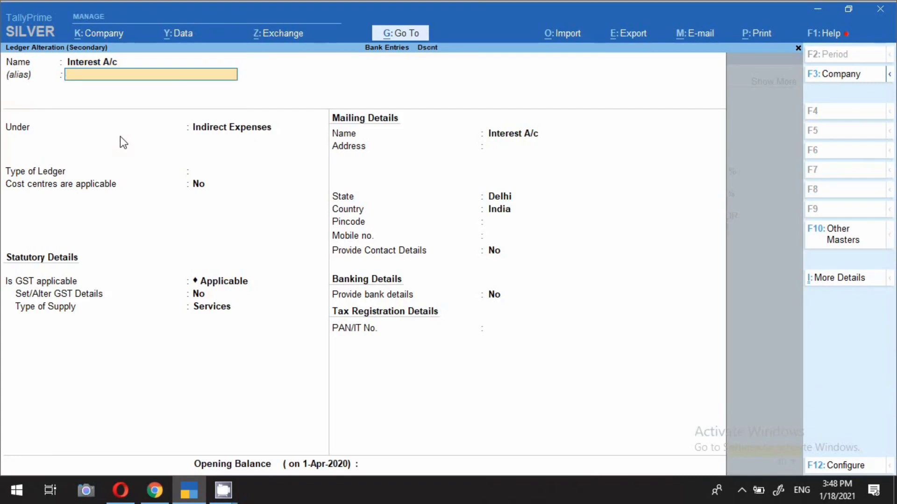
pyautogui.press('Return')
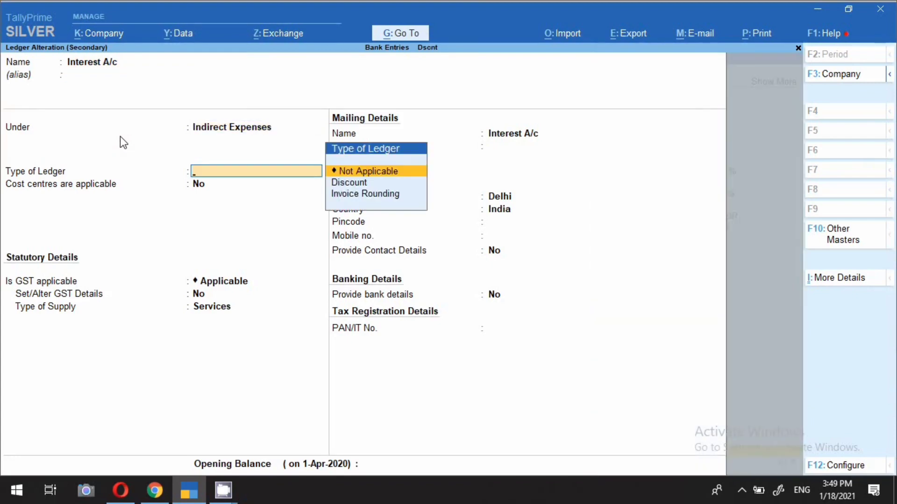
pyautogui.press('Return')
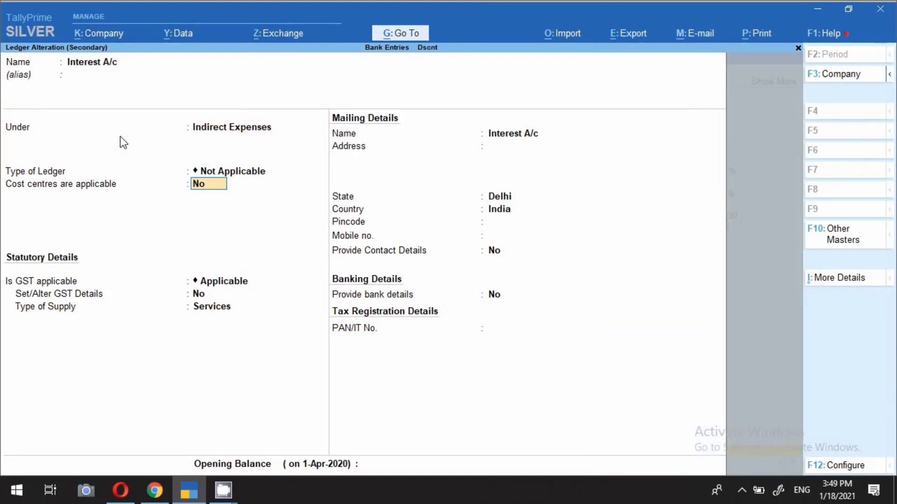
pyautogui.press('Return')
pyautogui.press('Return')
pyautogui.press('Return')
pyautogui.press('Return')
pyautogui.press('Return')
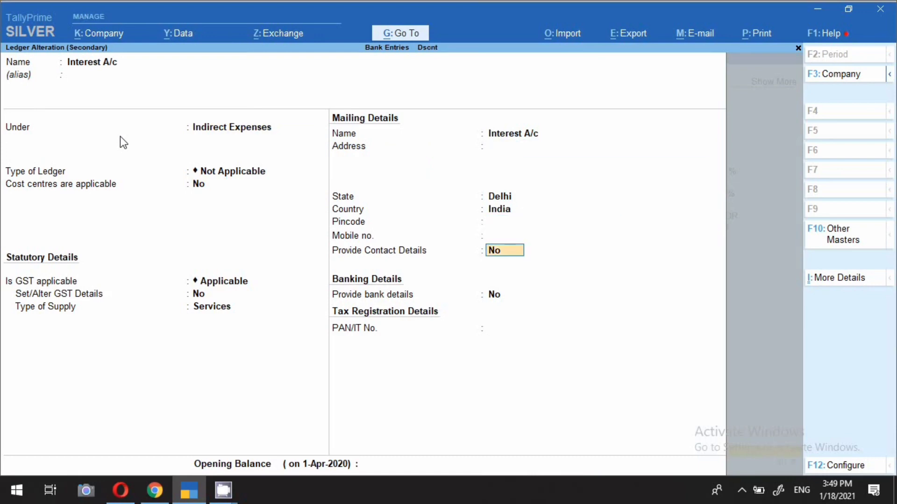
pyautogui.press('Return')
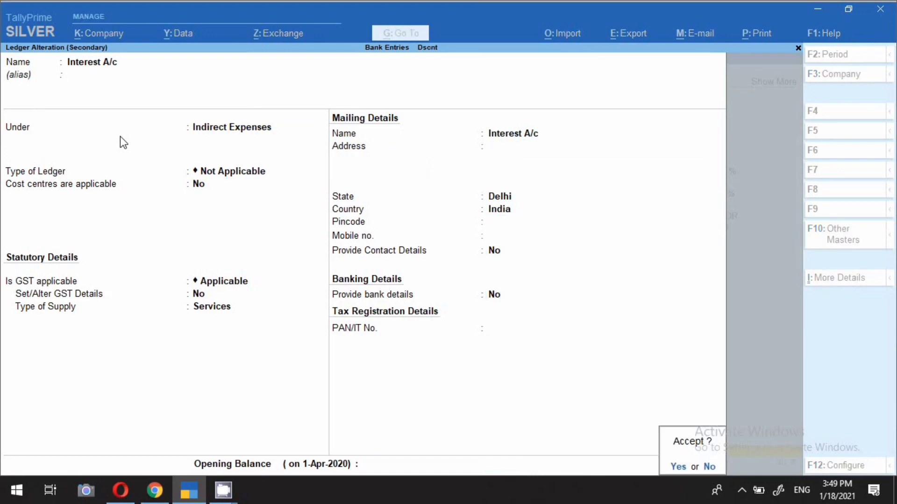
pyautogui.press('Return')
# Debit Interest A/c 2,000, credit SBI BANK the same amount and accept the bank allocation as Cheque
pyautogui.write('2000')
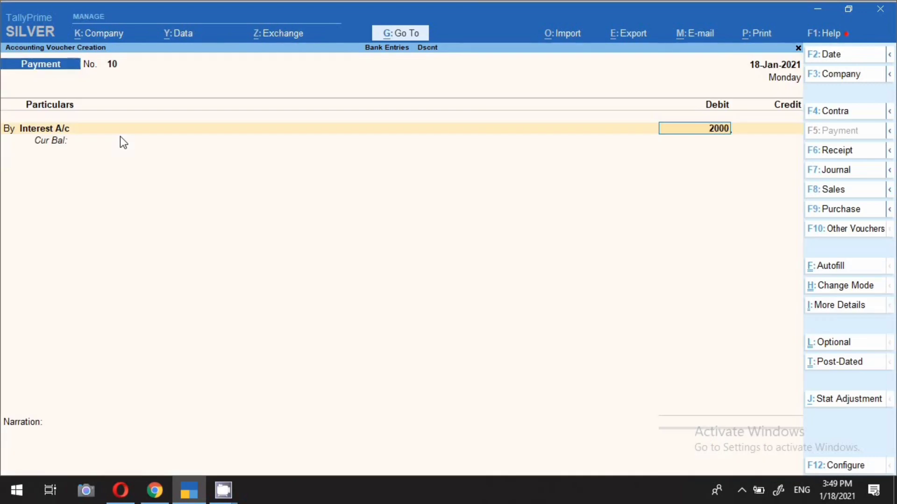
pyautogui.press('Return')
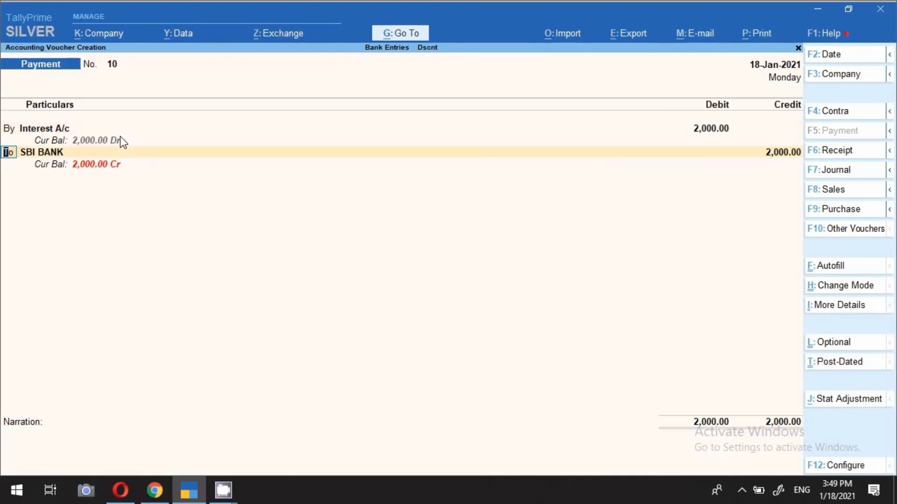
pyautogui.press('Return')
pyautogui.press('Return')
pyautogui.press('Return')
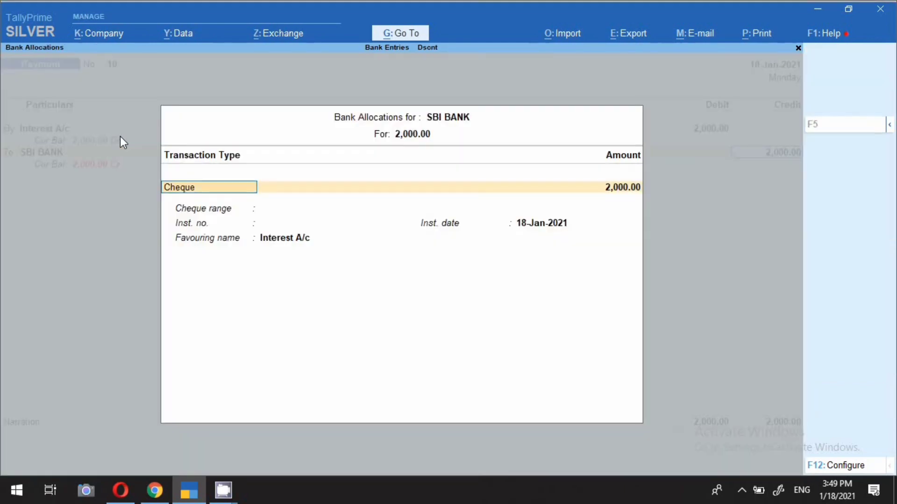
pyautogui.press('Return')
pyautogui.press('Return')
pyautogui.press('Return')
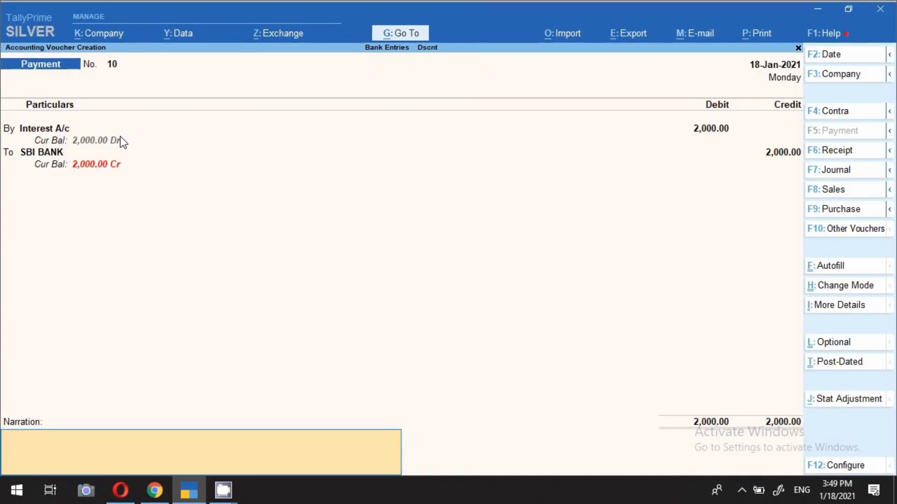
# Enter the narration "interest paid for the month of december" and save the 2,000 interest payment voucher
pyautogui.write('interest paid for the month of december')
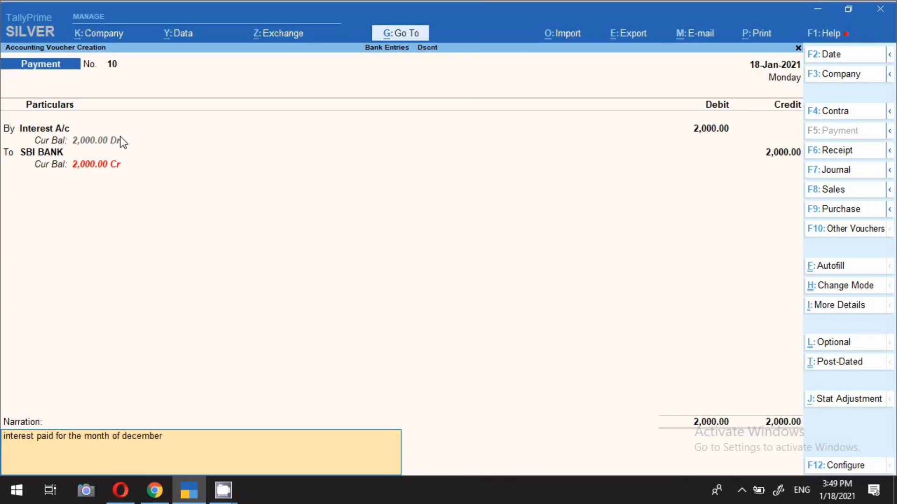
pyautogui.press('Return')
pyautogui.press('Return')
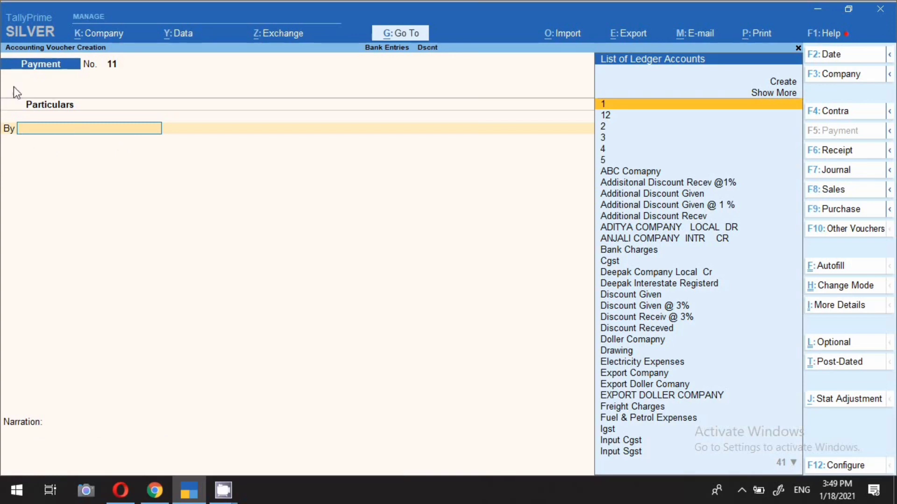
# Start a receipt voucher dated 18-Jan-2021 and choose Interest Received A/c as the credit ledger
pyautogui.click(851, 157)
pyautogui.press('F2')
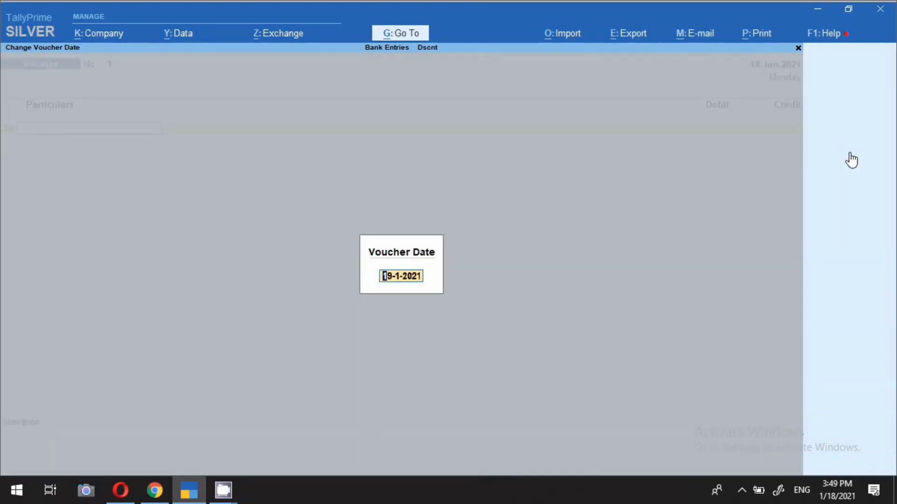
pyautogui.write('18.')
pyautogui.press('Return')
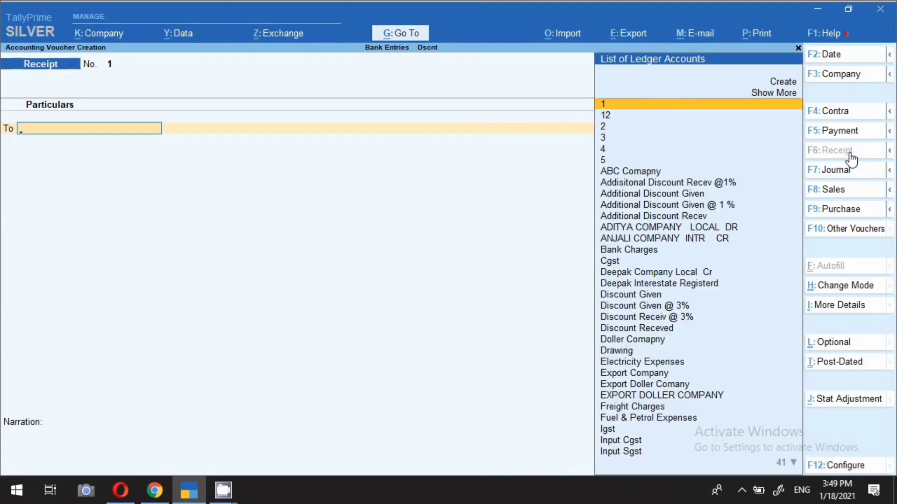
pyautogui.write('Inte')
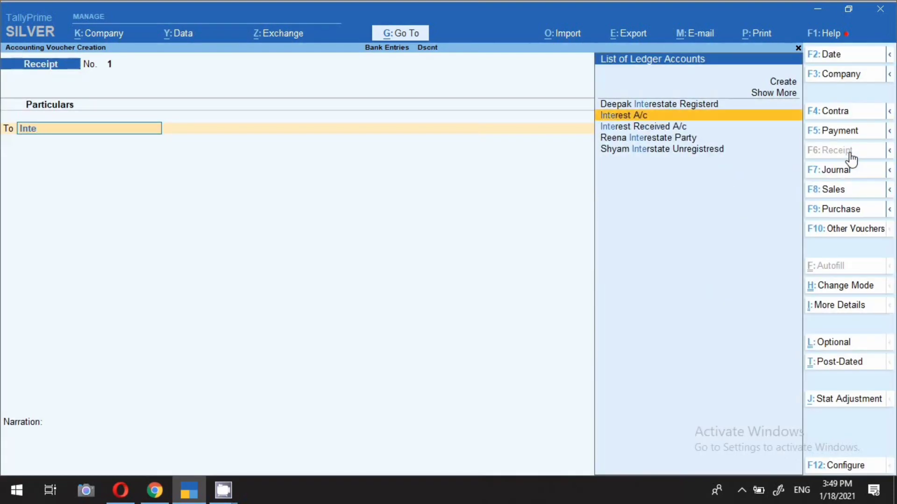
pyautogui.press('Down')
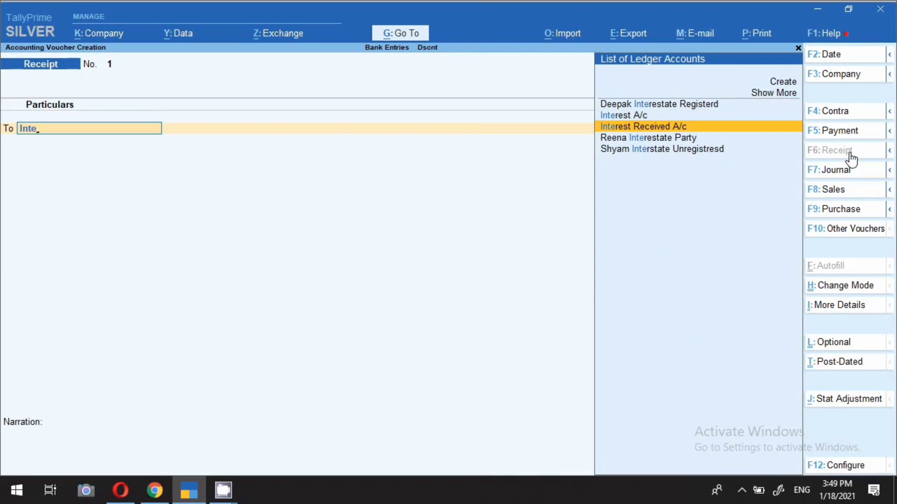
pyautogui.press('Return')
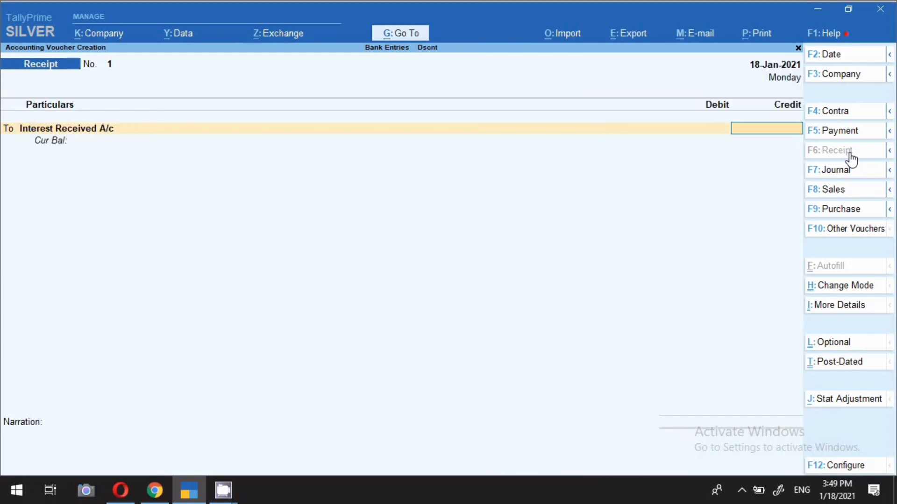
# Alter the Interest Received A/c ledger from the voucher, set its type of ledger to Not Applicable and save it
pyautogui.press('BackSpace')
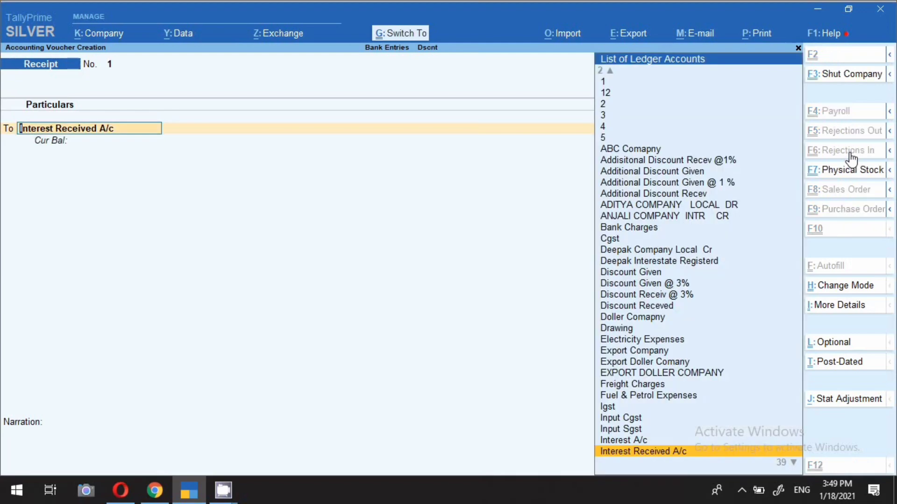
pyautogui.hotkey('ctrl', 'Return')
pyautogui.press('Return')
pyautogui.press('Return')
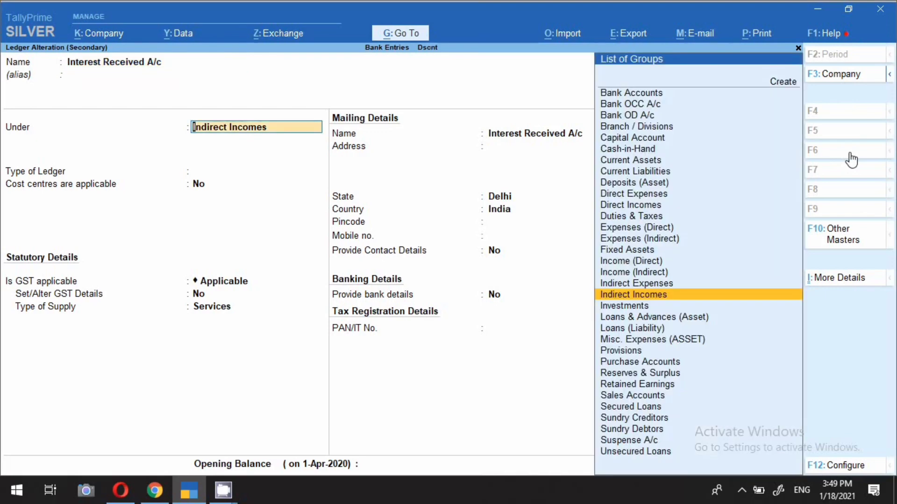
pyautogui.press('Return')
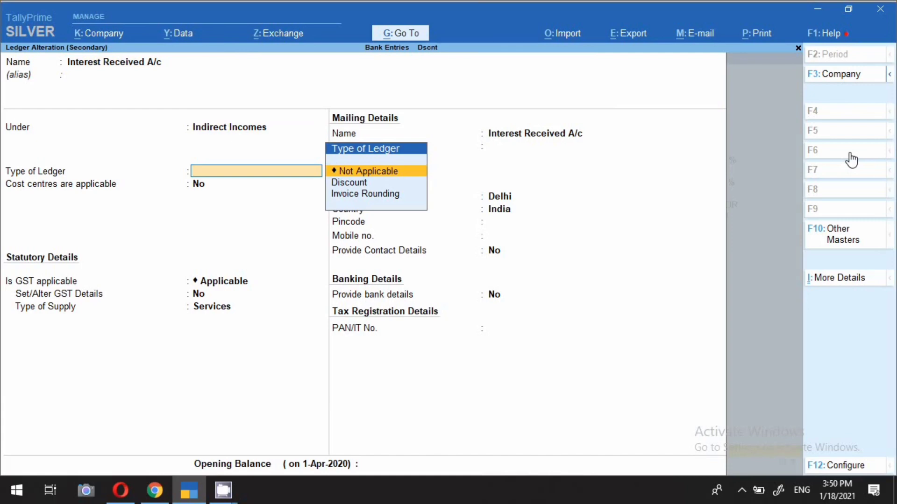
pyautogui.press('Return')
pyautogui.press('Return')
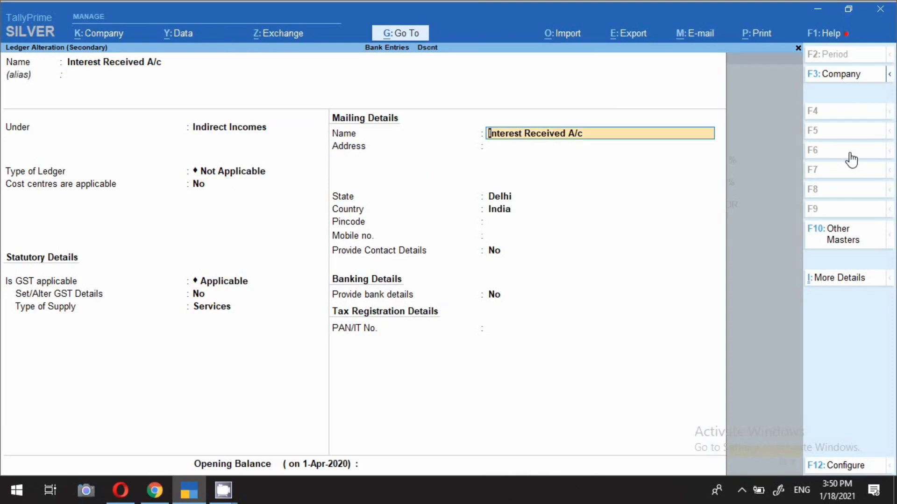
pyautogui.press('Return')
pyautogui.press('Return')
pyautogui.press('Return')
pyautogui.press('Return')
pyautogui.press('Return')
pyautogui.press('Return')
pyautogui.press('Return')
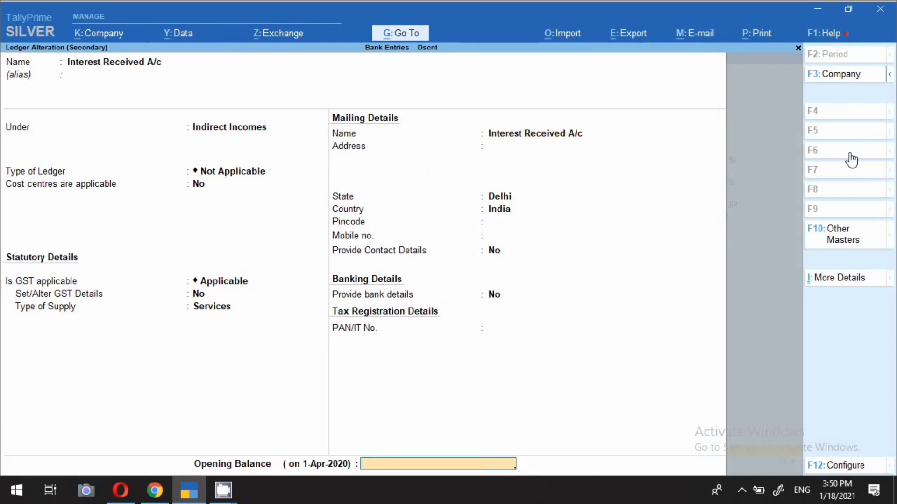
pyautogui.press('Return')
# Credit Interest Received A/c 5,000, debit SBI BANK the same amount and accept the bank allocation as Cheque/DD
pyautogui.press('Return')
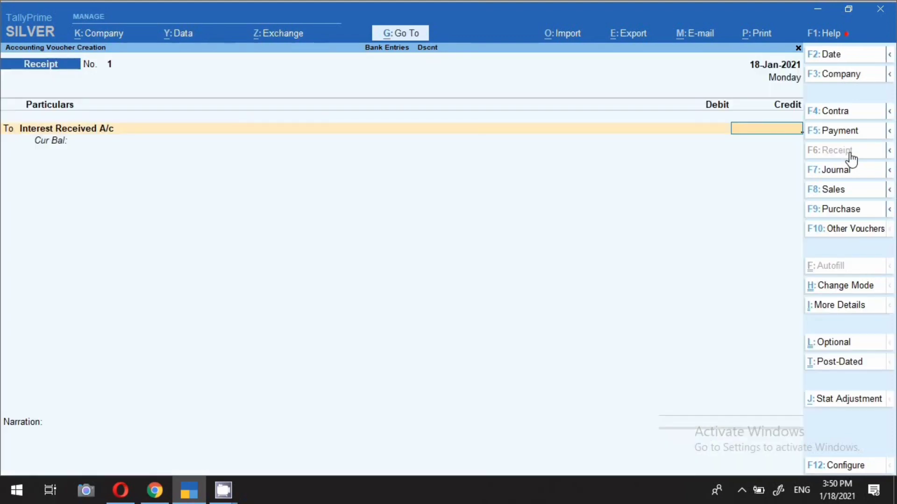
pyautogui.write('5000')
pyautogui.press('Return')
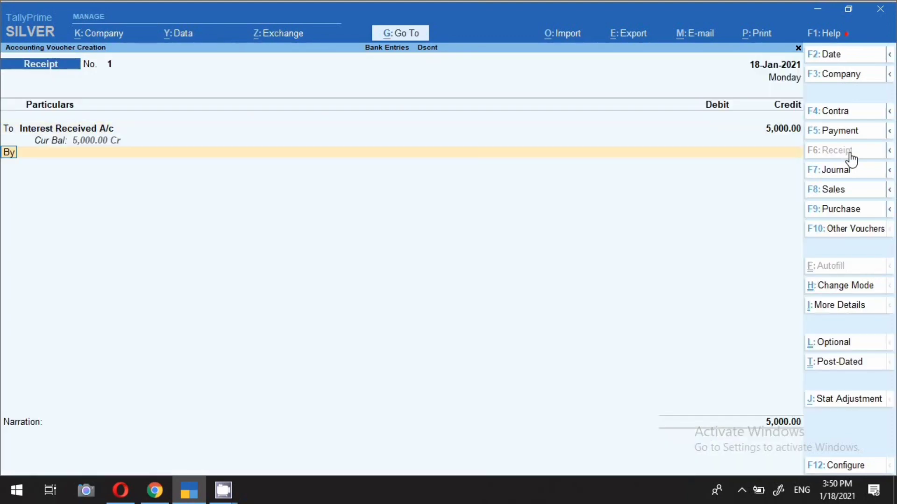
pyautogui.write('sbi')
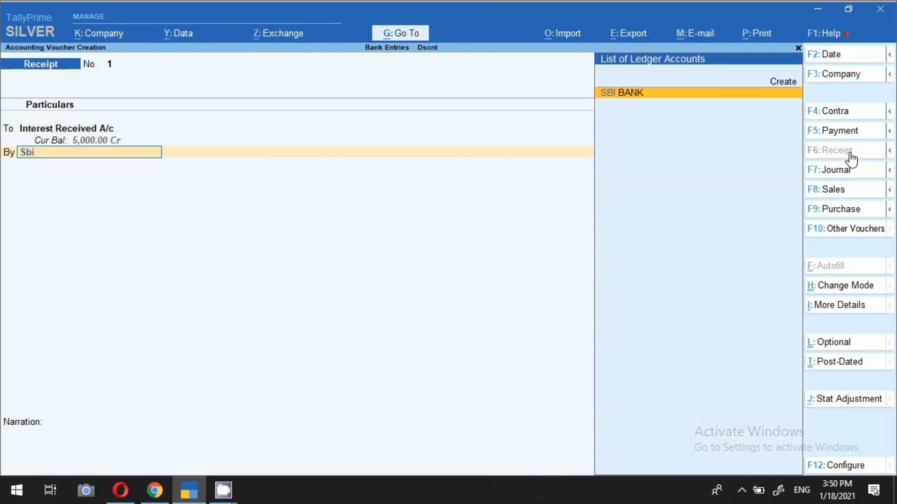
pyautogui.press('Return')
pyautogui.press('Return')
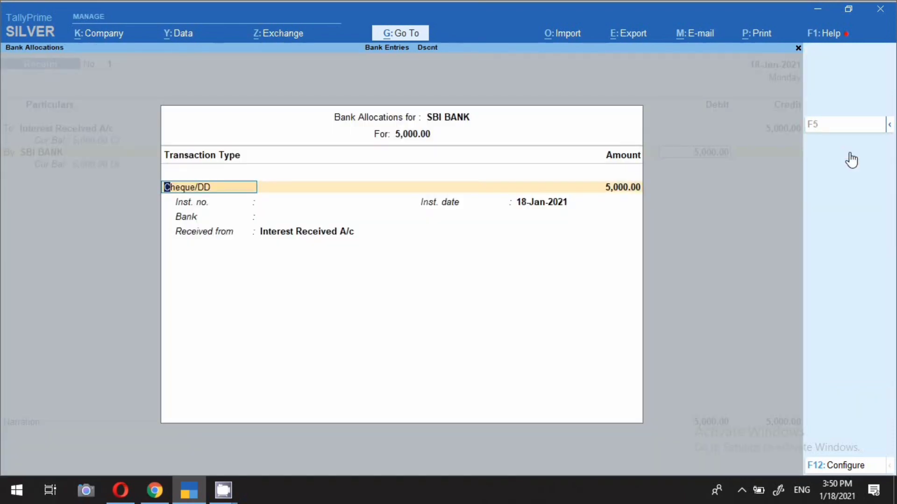
pyautogui.press('Return')
pyautogui.press('Return')
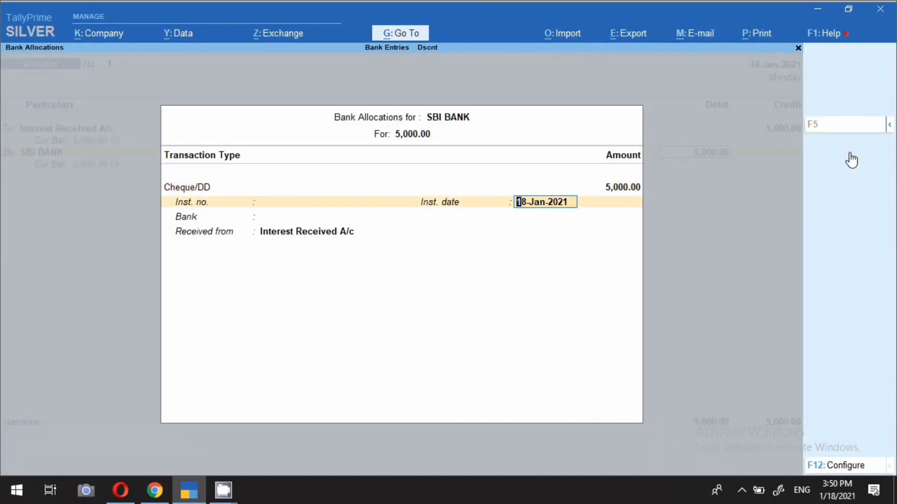
pyautogui.press('Return')
pyautogui.press('Return')
pyautogui.press('Return')
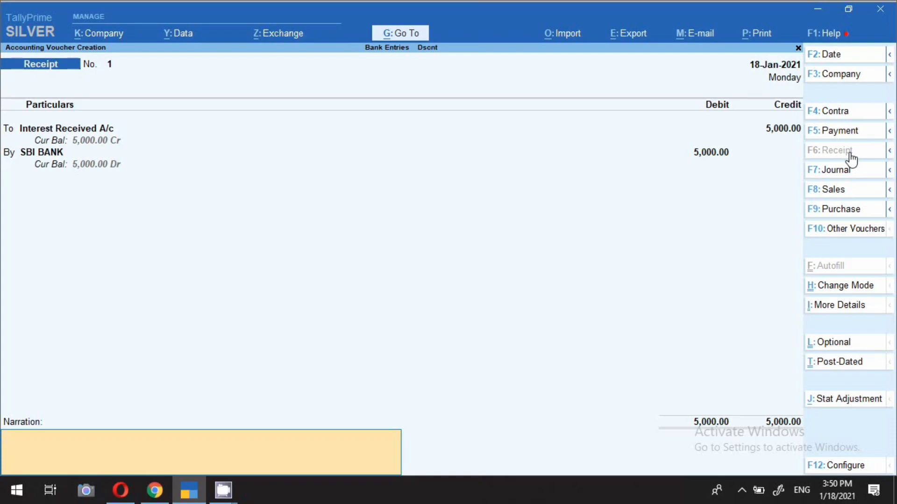
# Enter the narration "interest received agaist fd" and save the 5,000 interest receipt voucher
pyautogui.write('interest')
pyautogui.write(' received a')
pyautogui.write('gainst')
pyautogui.press('BackSpace')
pyautogui.press('BackSpace')
pyautogui.press('BackSpace')
pyautogui.press('BackSpace')
pyautogui.press('BackSpace')
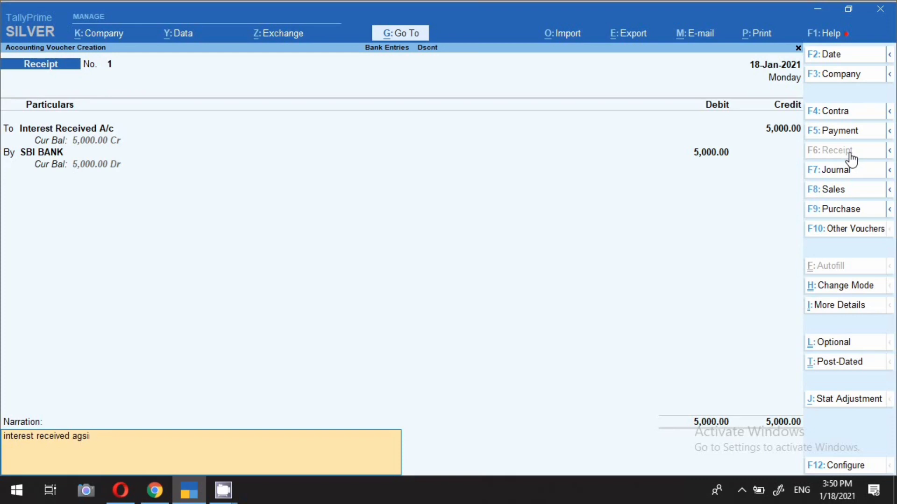
pyautogui.write('aist fd')
pyautogui.press('Return')
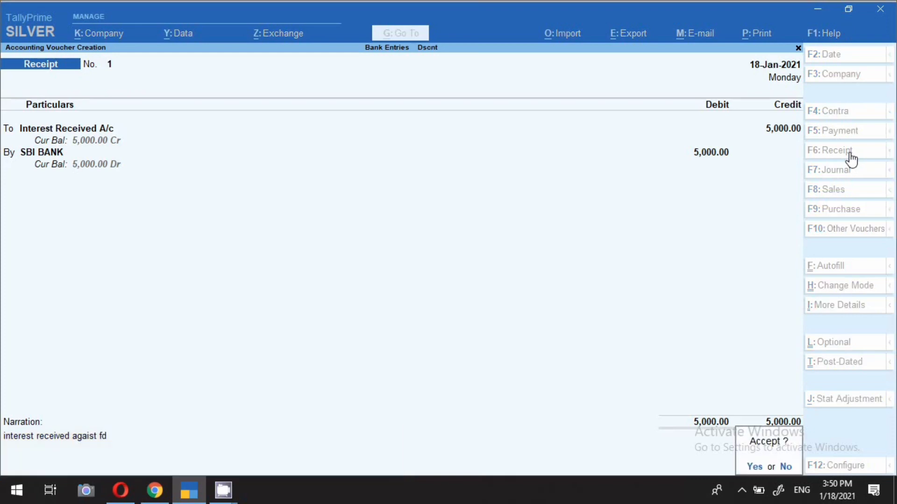
pyautogui.press('Return')
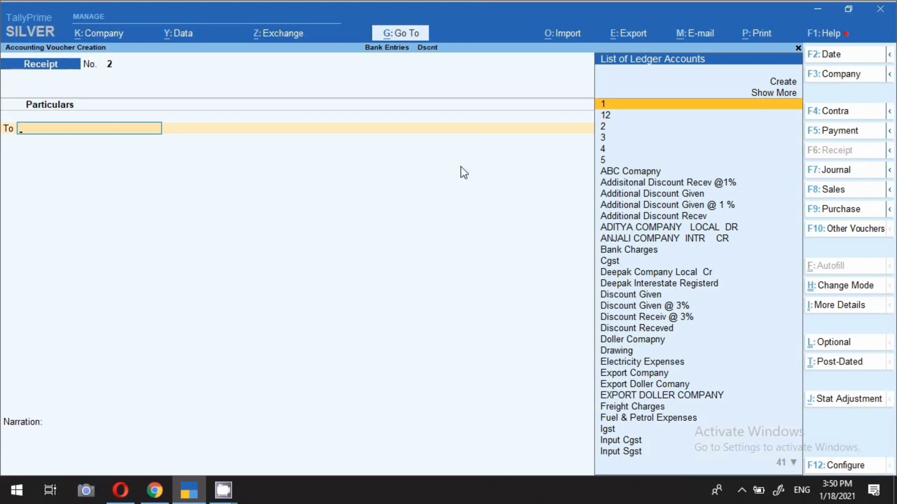
# Date receipt voucher no. 2 19-Jan-2021 and choose ADITYA COMPANY LOCAL DR as the credit ledger
pyautogui.press('F2')
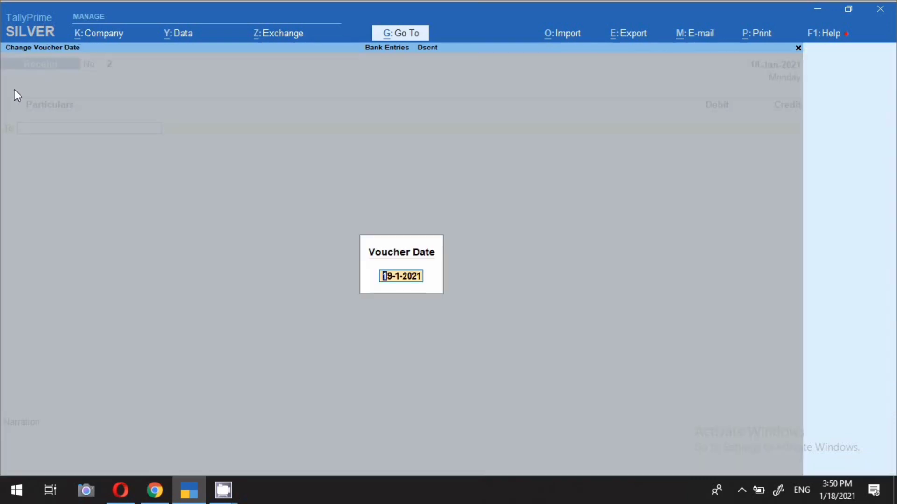
pyautogui.press('Return')
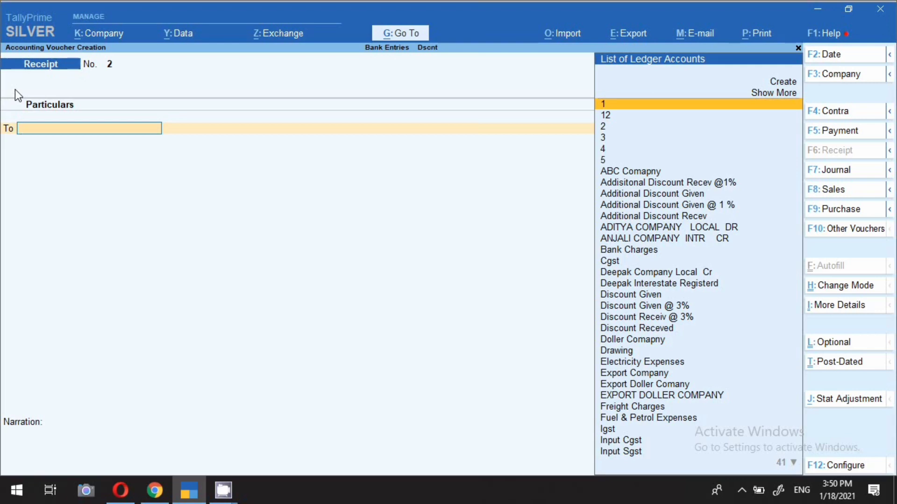
pyautogui.press('Down')
pyautogui.press('Down')
pyautogui.press('Down')
pyautogui.press('Down')
pyautogui.press('Down')
pyautogui.press('Down')
pyautogui.press('Down')
pyautogui.press('Down')
pyautogui.press('Down')
pyautogui.press('Down')
pyautogui.press('Down')
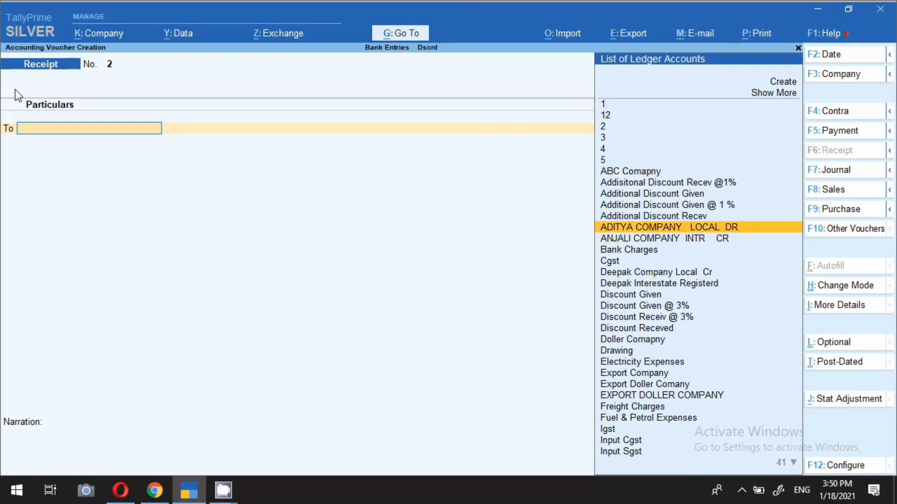
pyautogui.press('Return')
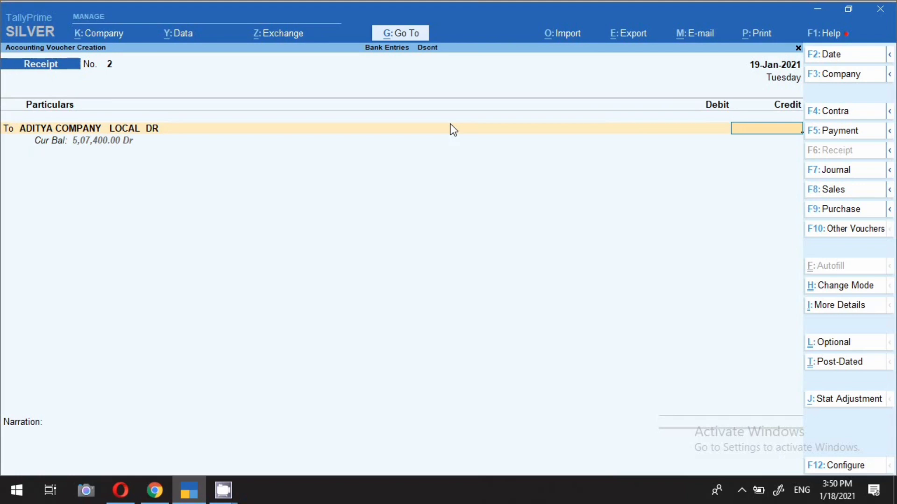
# Credit ADITYA COMPANY LOCAL DR 4,00,000 and adjust the full amount as Agst Ref against bill 6
pyautogui.write('400000')
pyautogui.press('Return')
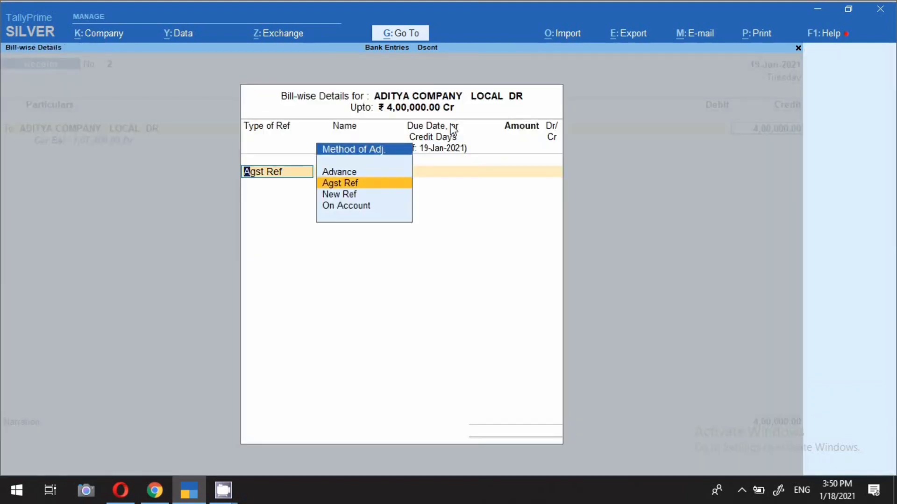
pyautogui.press('Return')
pyautogui.press('Return')
pyautogui.press('Return')
pyautogui.press('Return')
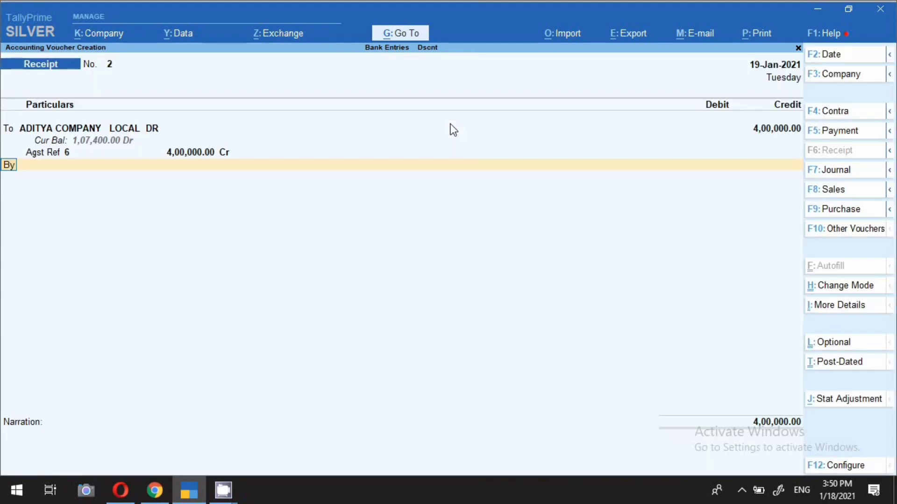
# Debit SBI BANK 4,00,000 and set the bank allocation's transaction type to Cheque/DD
pyautogui.write('Sbi')
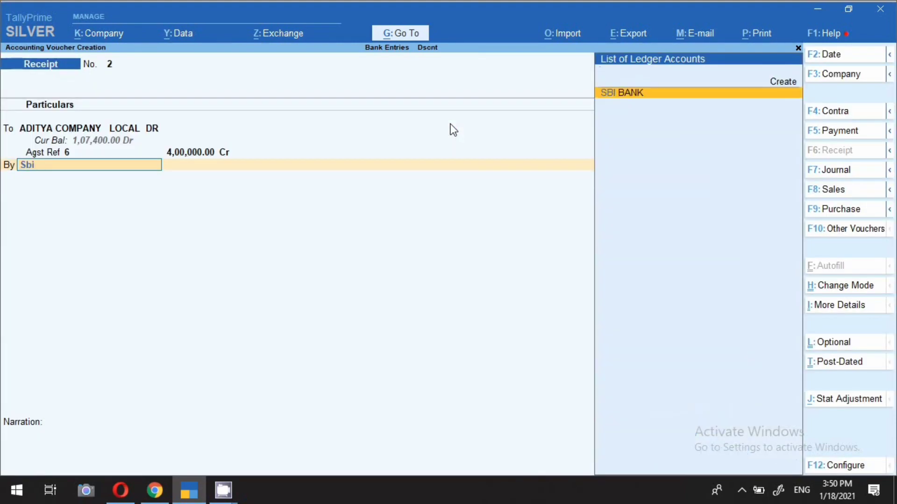
pyautogui.press('Return')
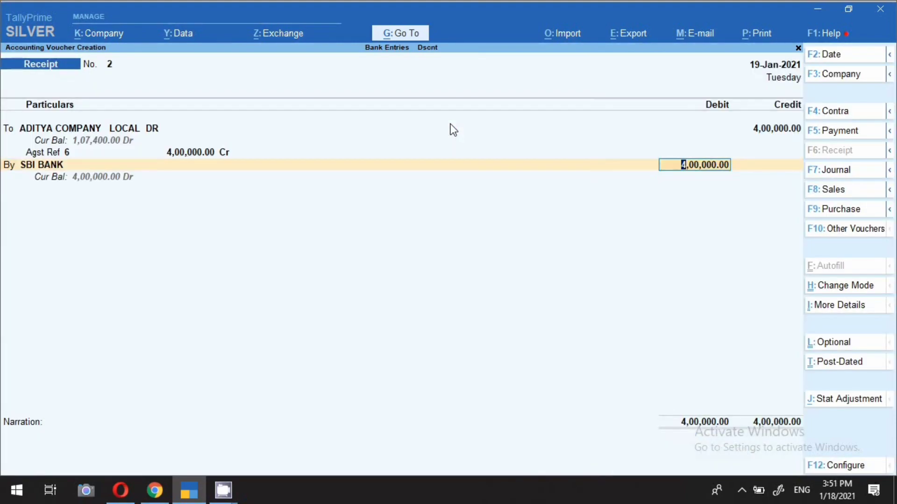
pyautogui.press('Return')
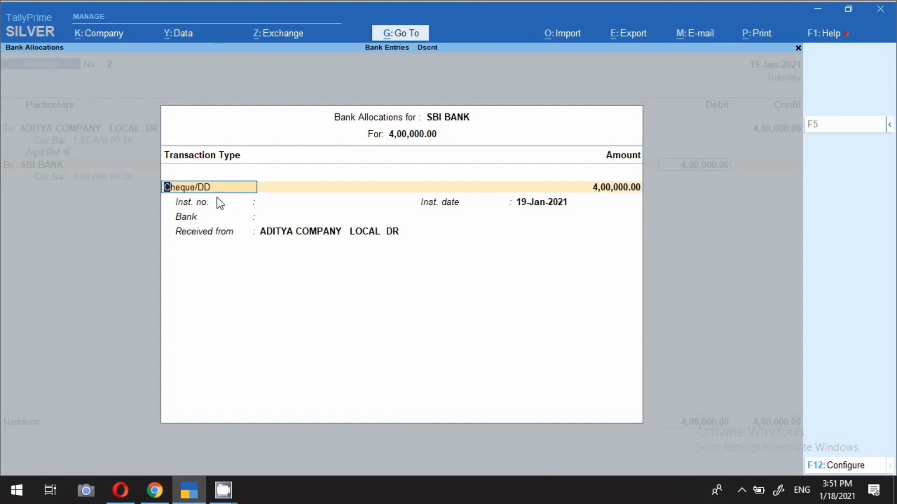
pyautogui.press('Return')
pyautogui.press('Return')
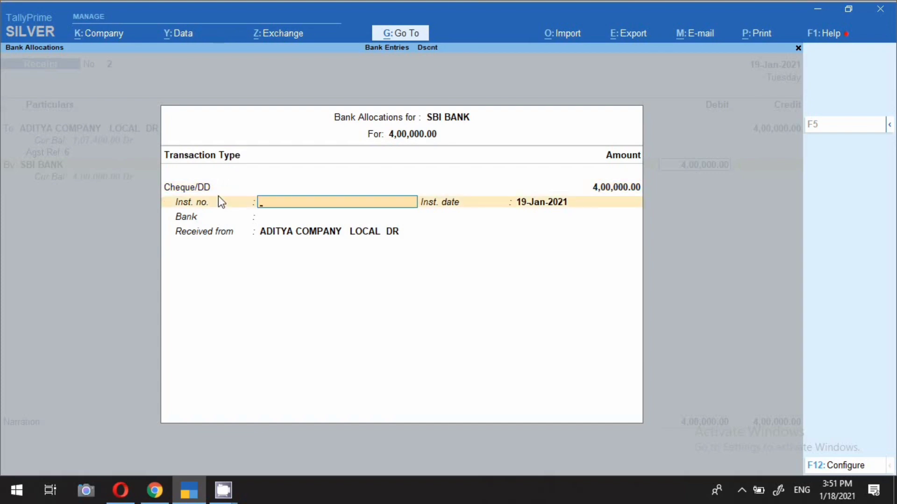
# Complete the cheque allocation with instrument no. 126541, date 19-Jan-2021 and HDFC Bank (India) as the bank
pyautogui.write('126541')
pyautogui.press('Return')
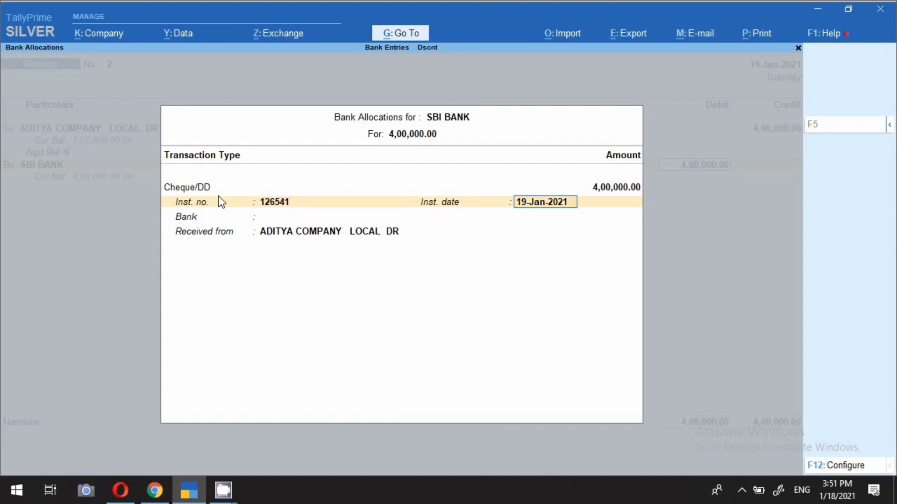
pyautogui.press('Return')
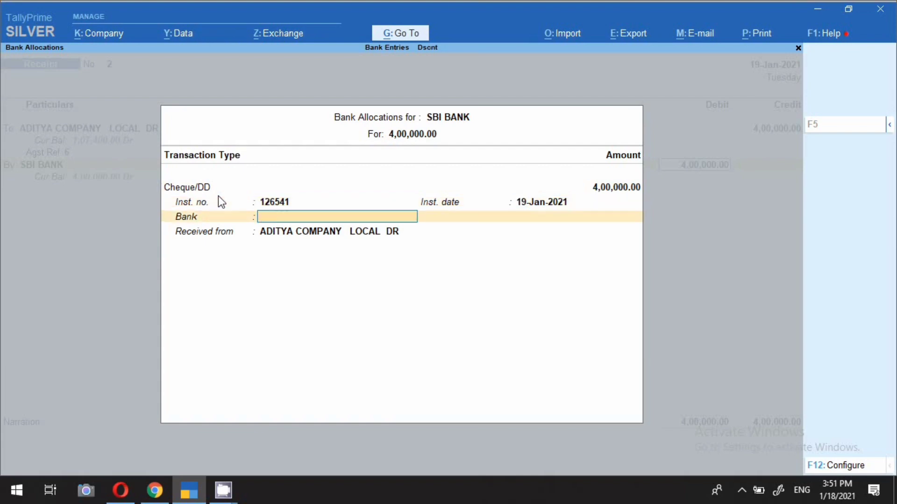
pyautogui.write('Sra')
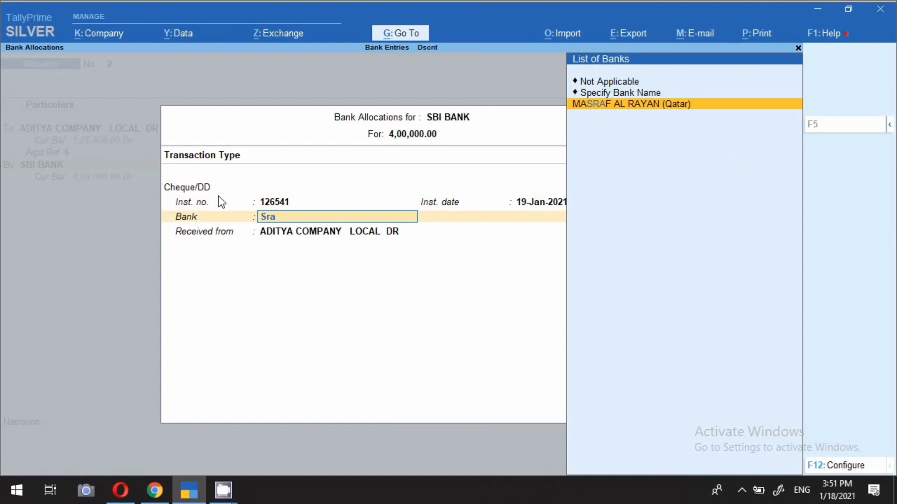
pyautogui.press('BackSpace')
pyautogui.press('BackSpace')
pyautogui.press('BackSpace')
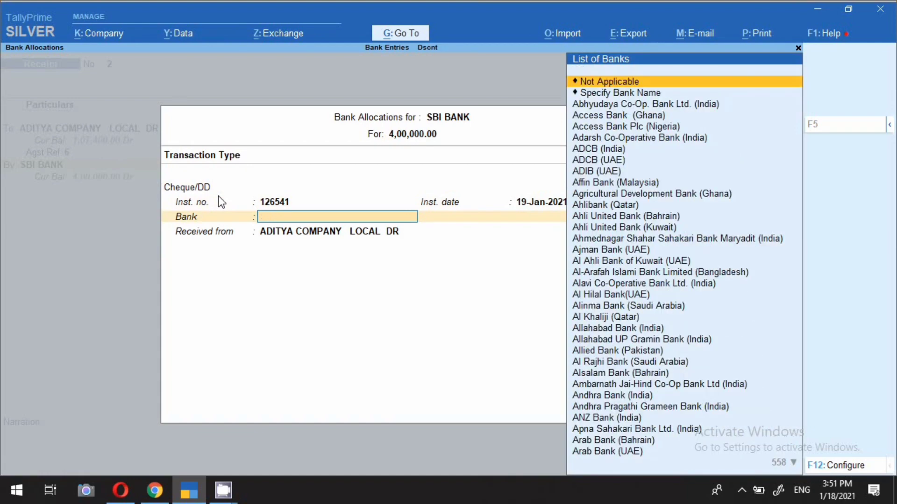
pyautogui.write('hd')
pyautogui.press('Down')
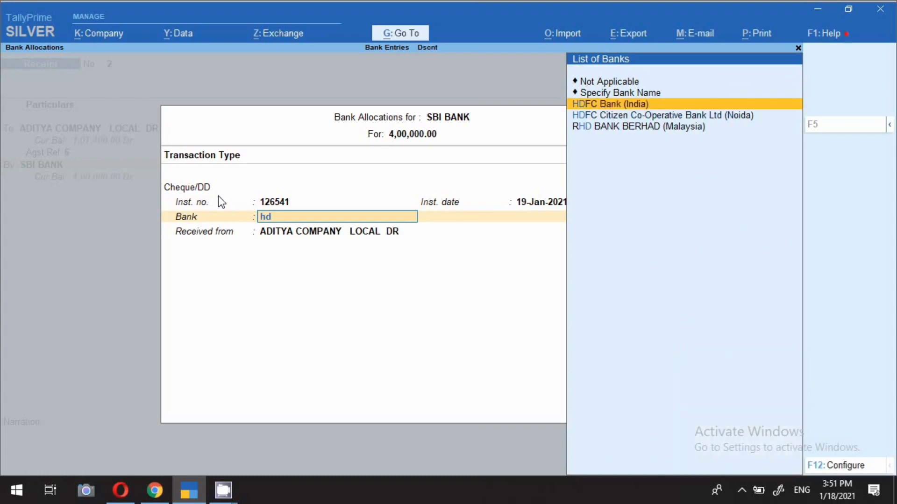
pyautogui.press('Return')
pyautogui.press('Return')
pyautogui.write('ch n')
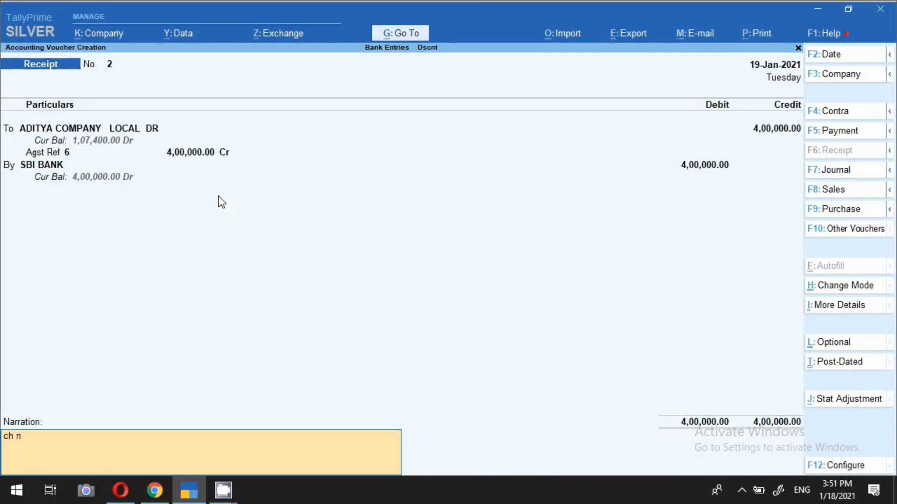
pyautogui.write('o-123456  400000 dated')
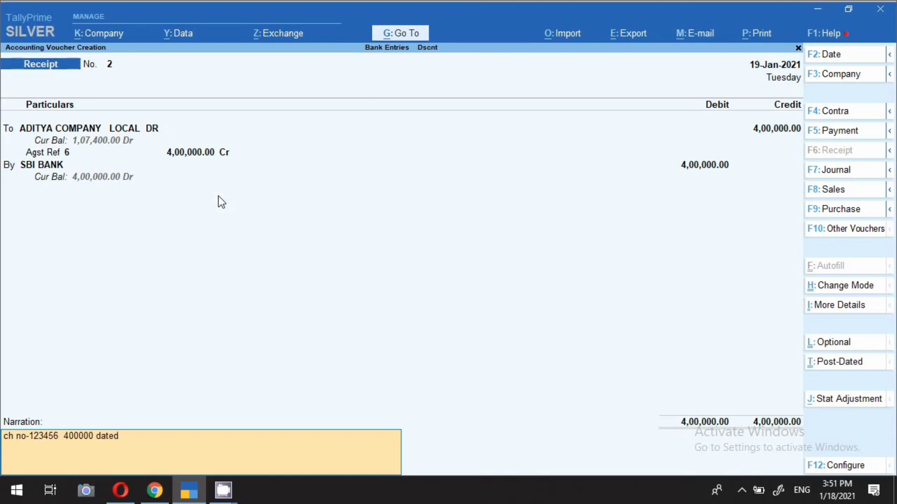
pyautogui.write(' 19.1.21')
pyautogui.press('Return')
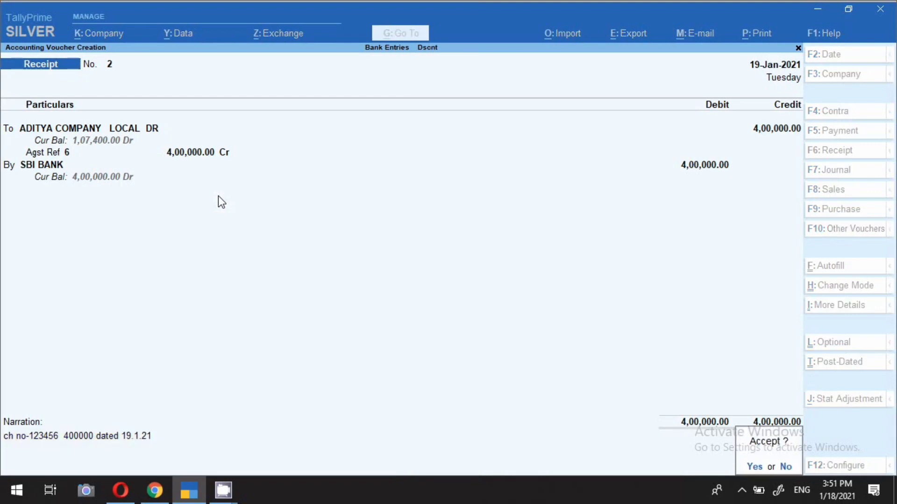
pyautogui.press('Return')
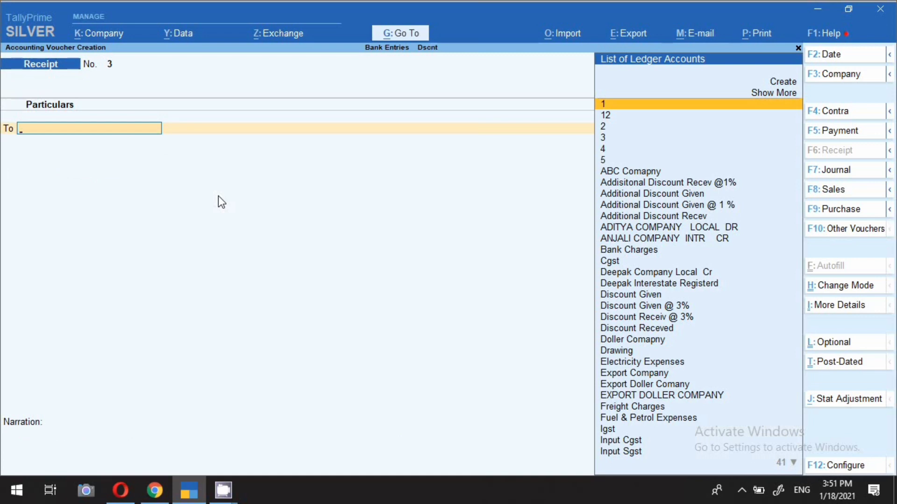
# Date the new receipt voucher 17-Jan-2021 and choose ADITYA COMPANY LOCAL DR as the credit ledger
pyautogui.press('F2')
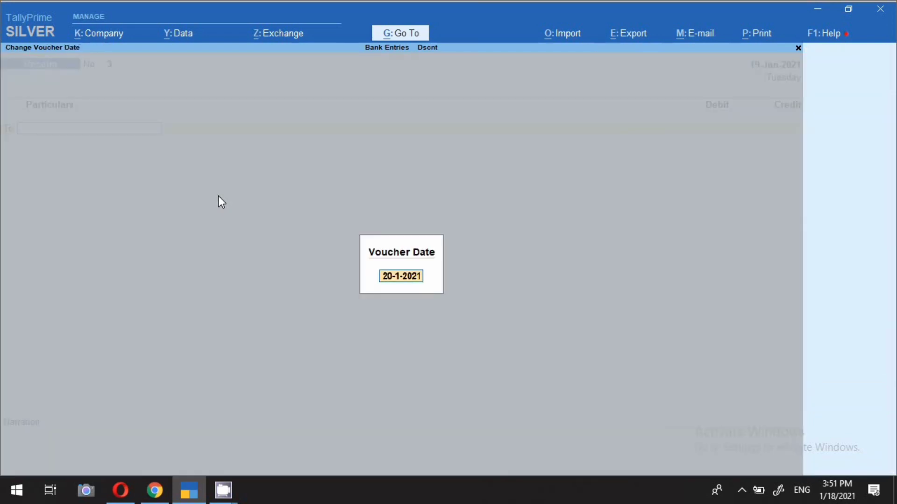
pyautogui.write('17')
pyautogui.press('Return')
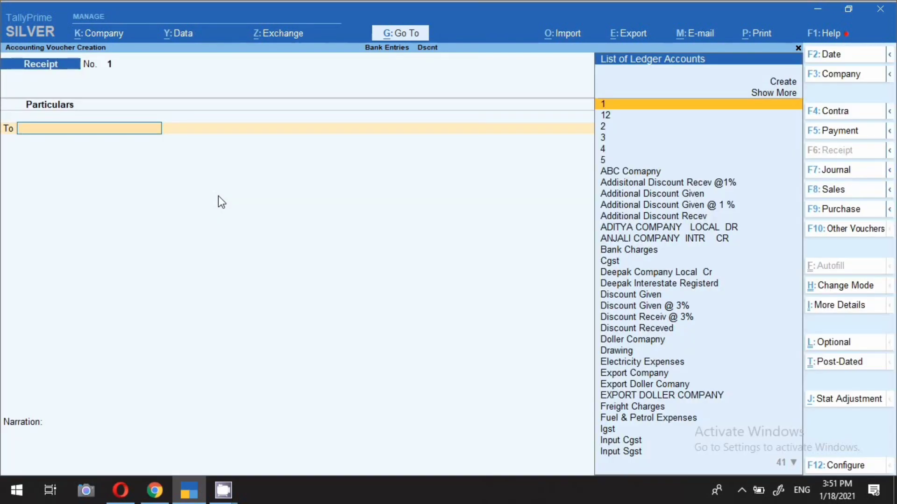
pyautogui.press('Down')
pyautogui.press('Down')
pyautogui.press('Down')
pyautogui.press('Down')
pyautogui.press('Down')
pyautogui.press('Down')
pyautogui.press('Down')
pyautogui.press('Down')
pyautogui.press('Down')
pyautogui.press('Down')
pyautogui.press('Down')
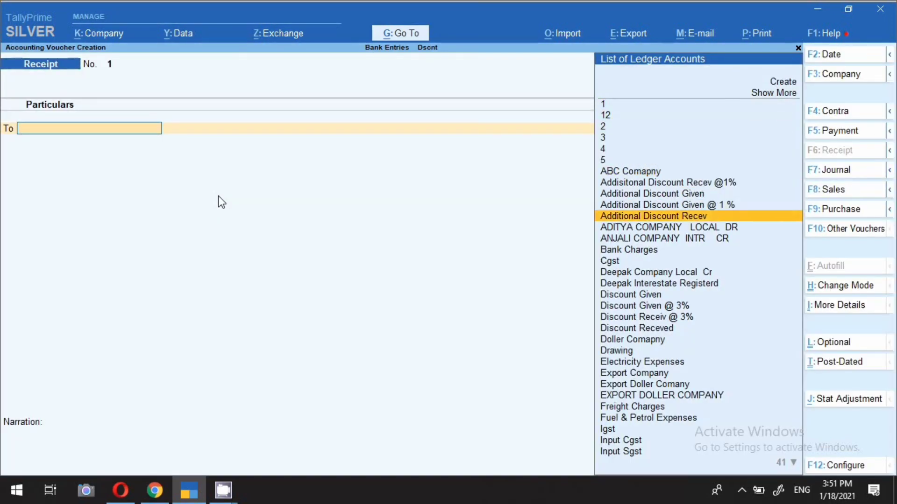
pyautogui.press('Return')
# Credit ADITYA COMPANY LOCAL DR 2,00,000 and allocate it as Agst Ref to bill 6
pyautogui.write('1')
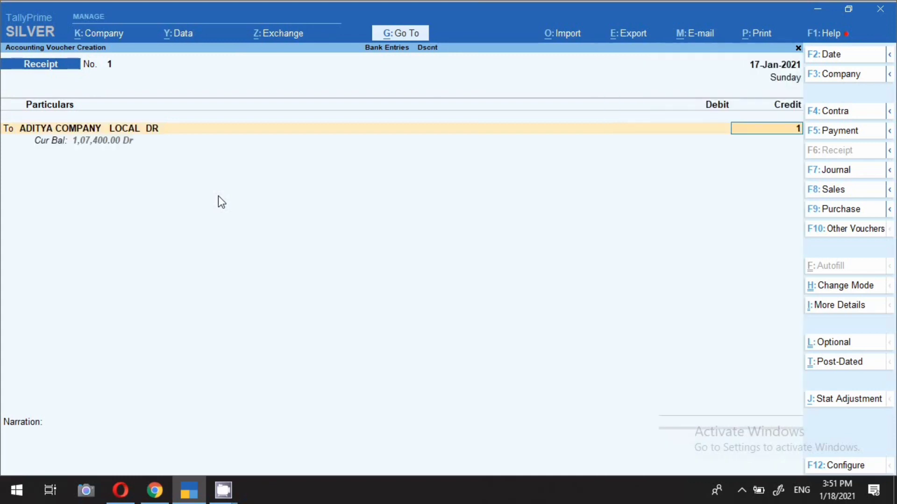
pyautogui.press('BackSpace')
pyautogui.write('2,00,000')
pyautogui.press('Return')
pyautogui.press('Return')
pyautogui.press('Return')
pyautogui.press('Return')
pyautogui.press('Return')
pyautogui.press('Return')
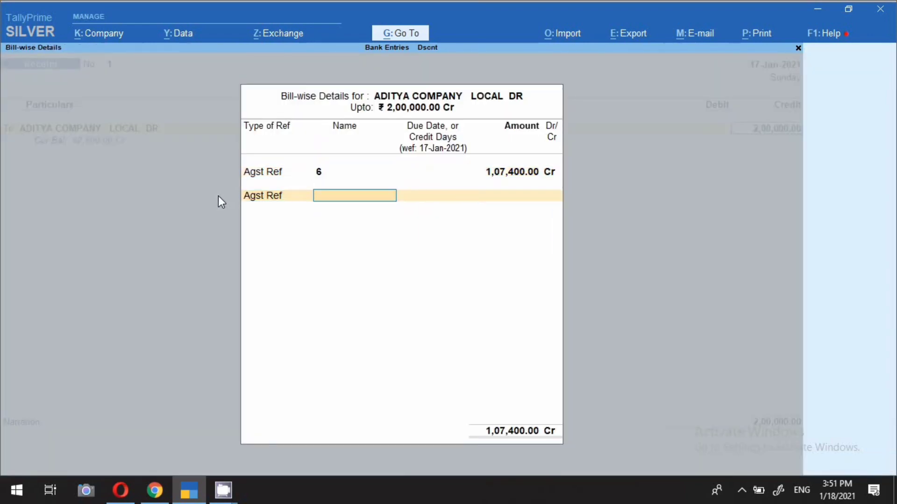
# Set the amount adjusted against bill 6 to 2,00,000 and finish the bill-wise details
pyautogui.press('BackSpace')
pyautogui.press('BackSpace')
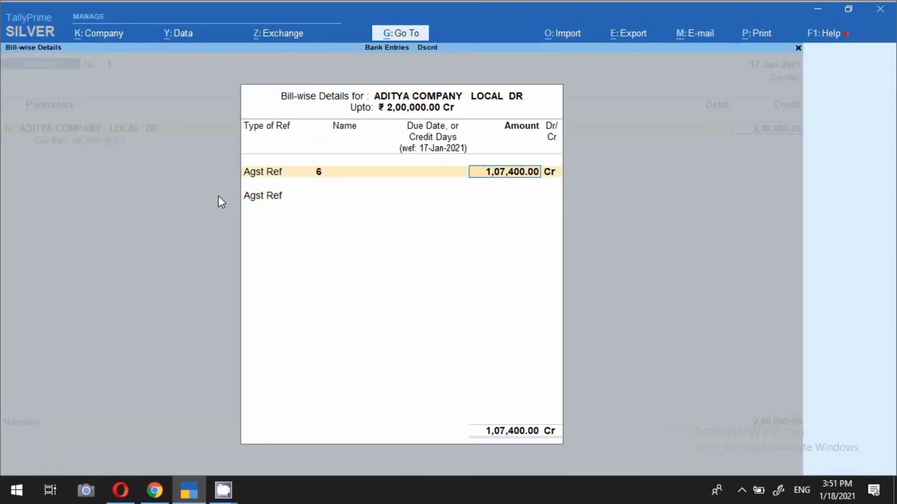
pyautogui.write('2,00,')
pyautogui.write('000')
pyautogui.press('Return')
# Debit SBI BANK 2,00,000 and set the bank allocation's transaction type to e-Fund Transfer
pyautogui.press('Return')
pyautogui.press('Return')
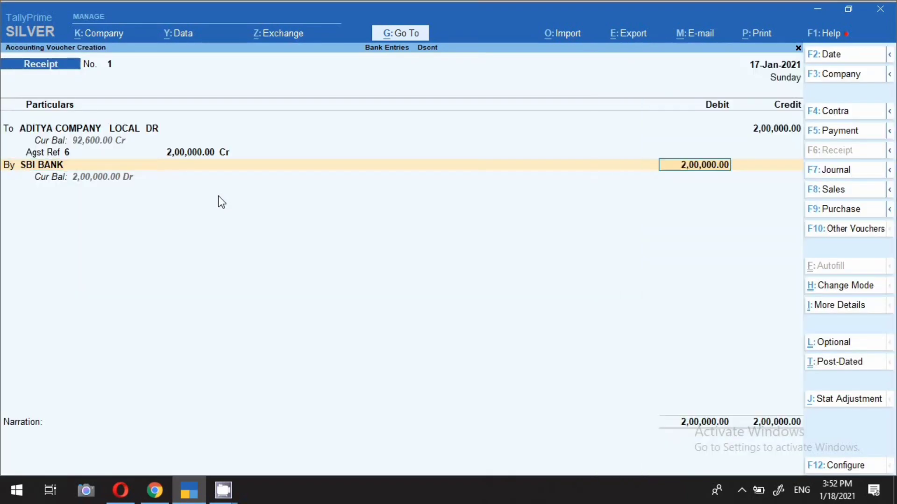
pyautogui.press('Return')
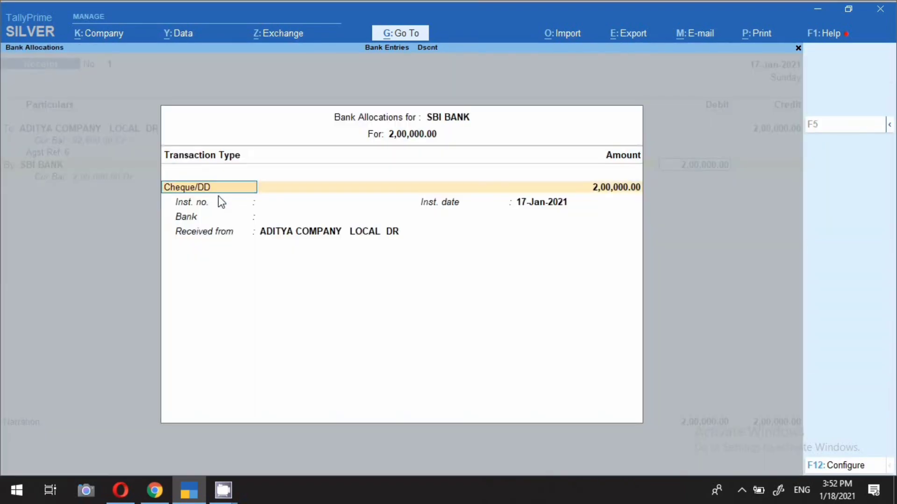
pyautogui.press('Return')
pyautogui.press('BackSpace')
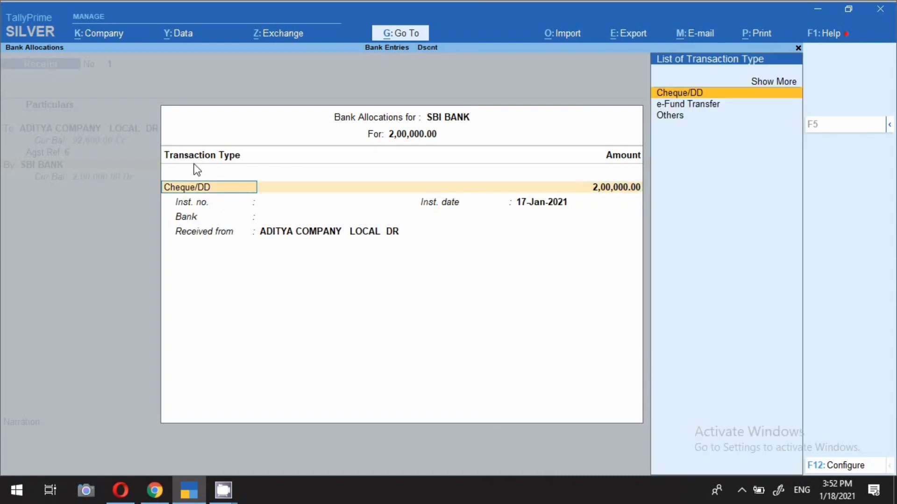
pyautogui.press('Down')
pyautogui.press('Return')
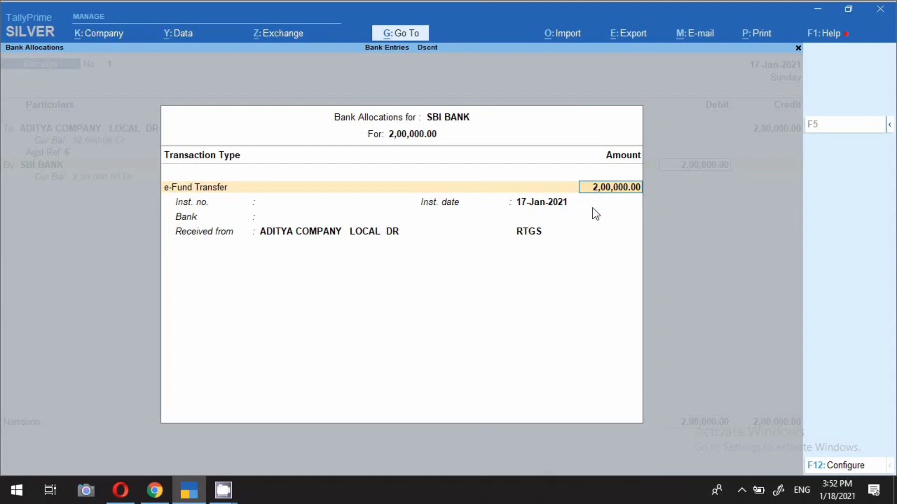
# Complete the e-fund allocation dated 17-Jan-2021 with bank Not Applicable and transfer mode RTGS
pyautogui.press('Return')
pyautogui.press('Return')
pyautogui.press('Return')
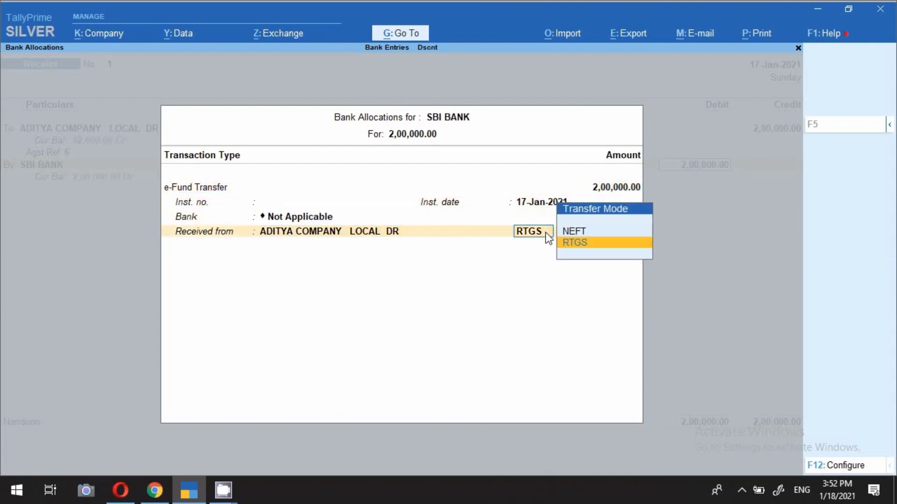
pyautogui.press('Return')
# Enter the narration "rtgs received from party 200000" and save the receipt
pyautogui.write('r')
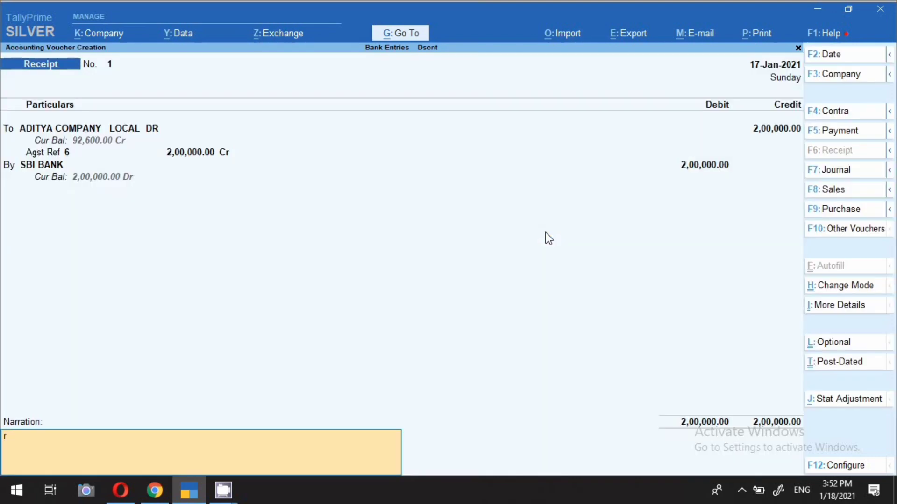
pyautogui.write('tgs received from party')
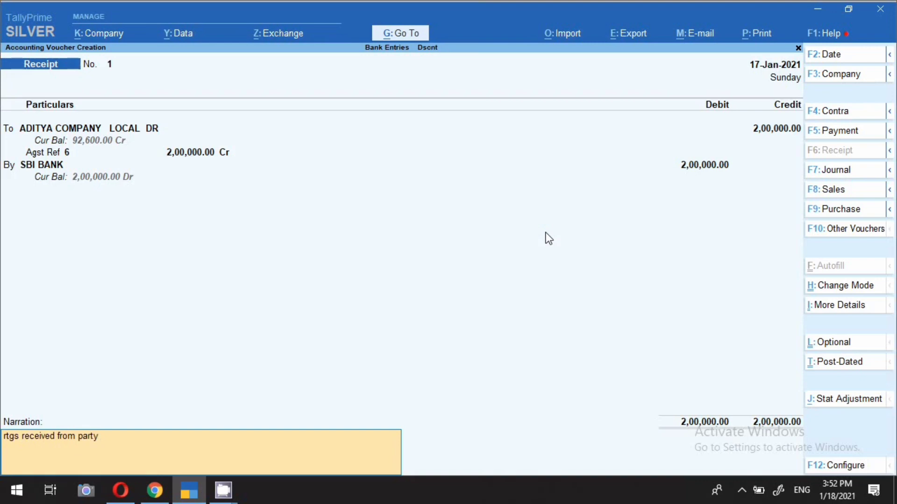
pyautogui.write(' 200000')
pyautogui.press('Return')
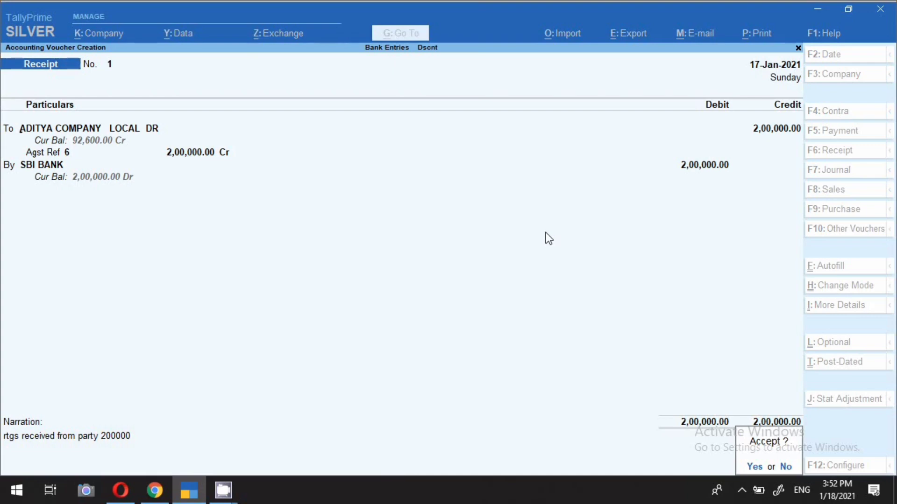
pyautogui.press('Return')
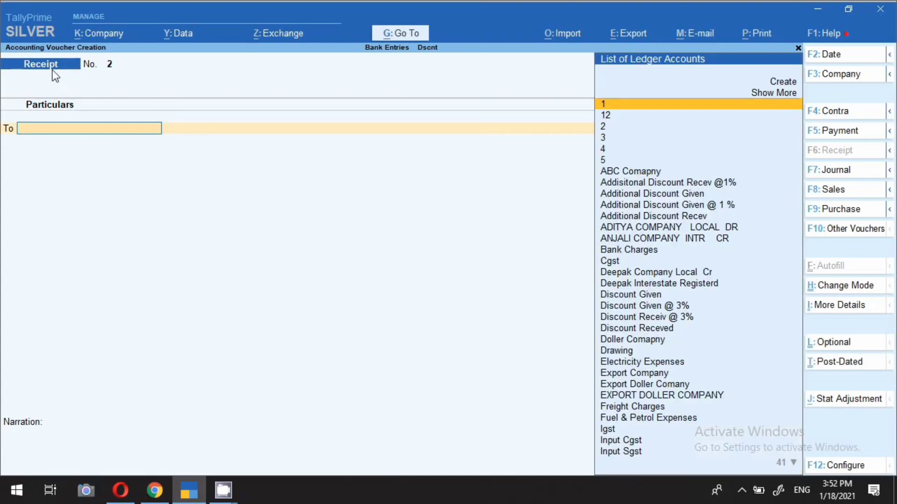
# Date the next receipt voucher 18-Jan-2021 and choose ADITYA COMPANY LOCAL DR as the credit ledger
pyautogui.press('F2')
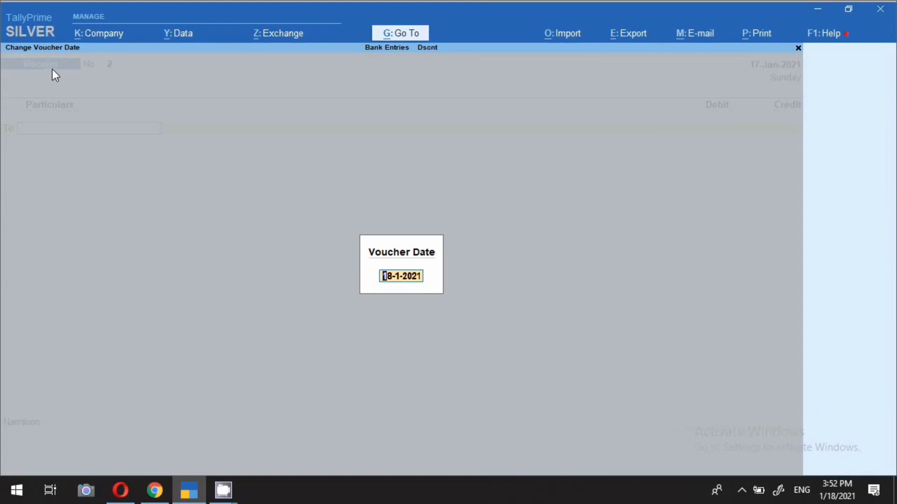
pyautogui.press('Return')
pyautogui.press('Down')
pyautogui.press('Down')
pyautogui.press('Down')
pyautogui.press('Down')
pyautogui.press('Down')
pyautogui.press('Down')
pyautogui.press('Down')
pyautogui.press('Down')
pyautogui.press('Down')
pyautogui.press('Down')
pyautogui.press('Down')
pyautogui.press('Down')
pyautogui.press('Down')
pyautogui.press('Down')
pyautogui.press('Down')
pyautogui.press('Down')
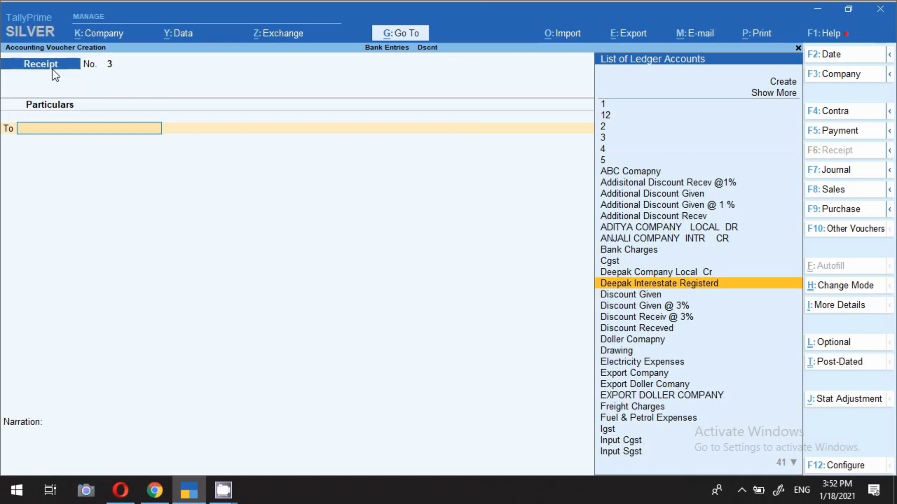
pyautogui.press('Up')
pyautogui.press('Up')
pyautogui.press('Up')
pyautogui.press('Up')
pyautogui.press('Up')
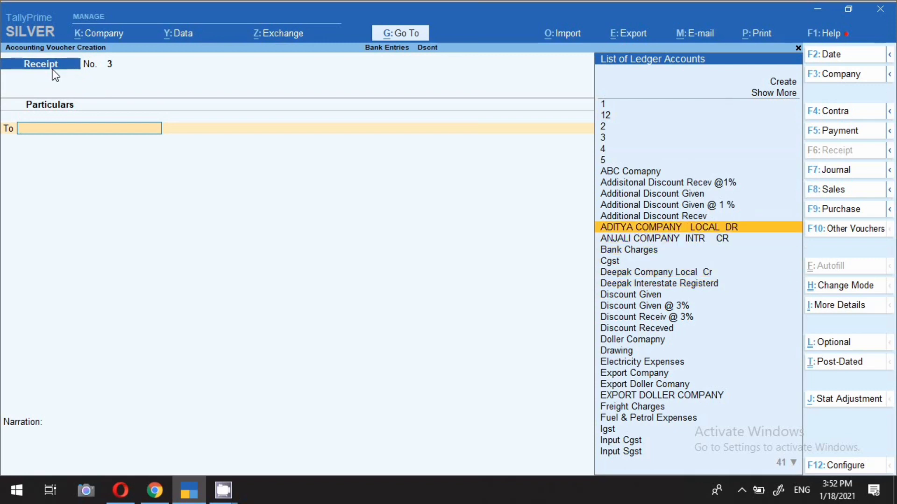
pyautogui.press('Return')
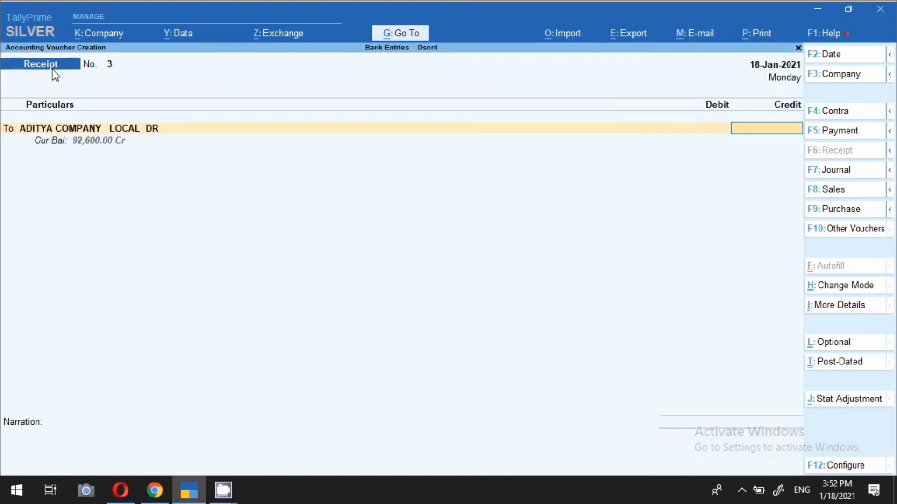
# Credit ADITYA COMPANY LOCAL DR 1,50,000 and enter 1,50,000 as Agst Ref against bill 6
pyautogui.write('150000')
pyautogui.press('Return')
pyautogui.press('Return')
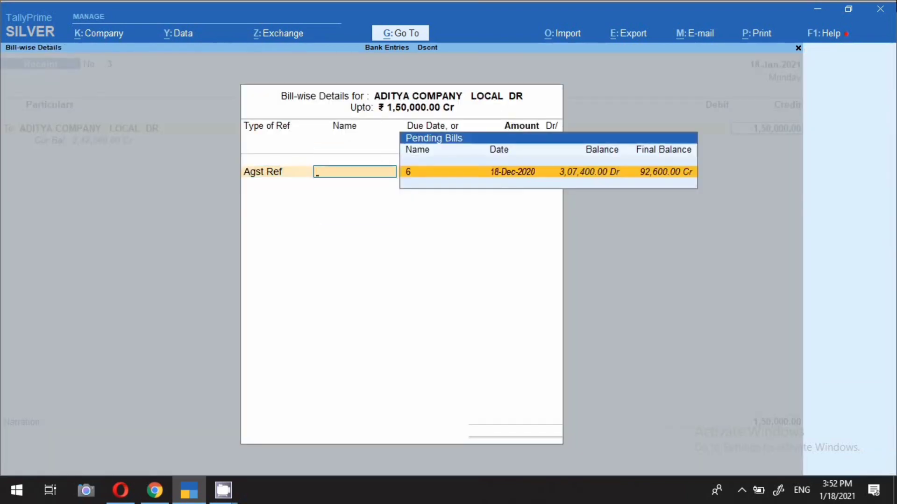
pyautogui.press('Return')
pyautogui.press('Return')
pyautogui.press('BackSpace')
pyautogui.write('150000')
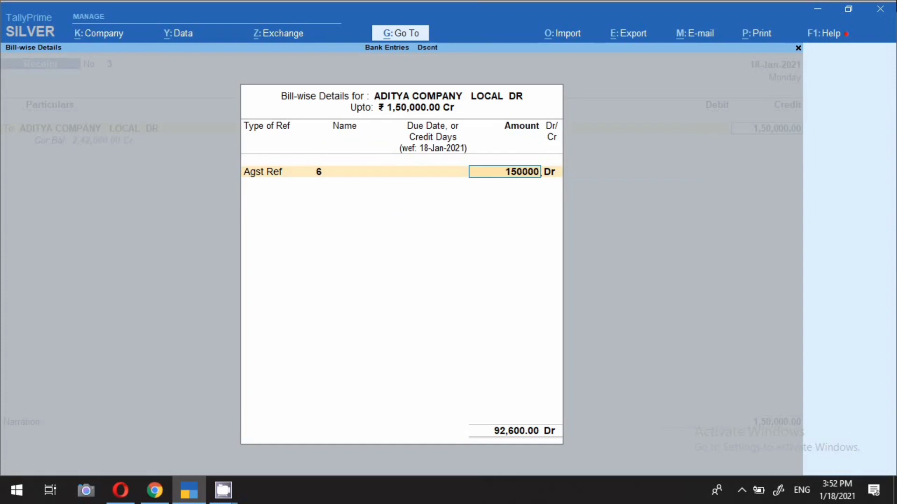
pyautogui.press('Return')
# Correct bill 6's adjustment to 1,50,000 Cr and finish the bill-wise details
pyautogui.press('Return')
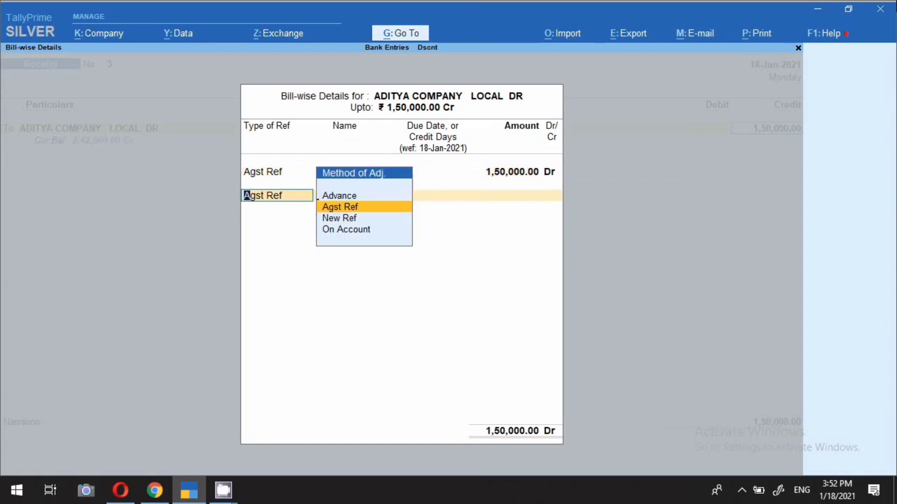
pyautogui.press('Return')
pyautogui.press('BackSpace')
pyautogui.press('BackSpace')
pyautogui.press('BackSpace')
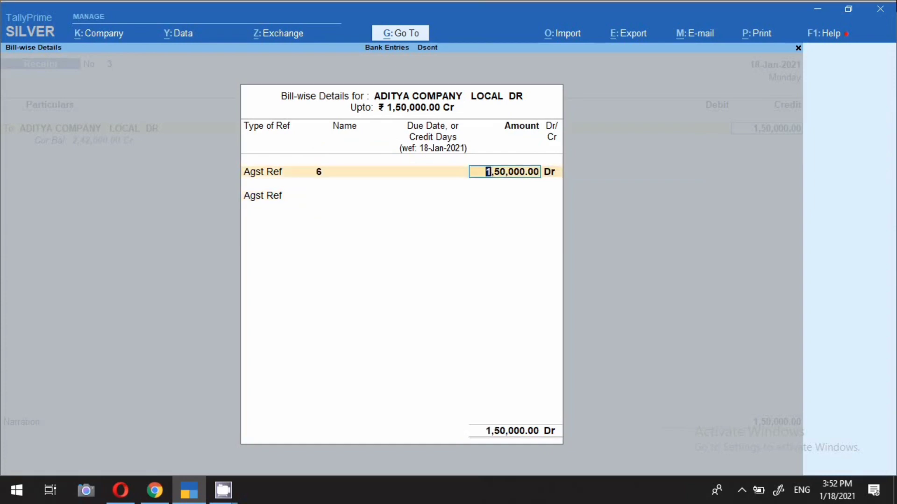
pyautogui.write('1,50,')
pyautogui.write('000')
pyautogui.press('Return')
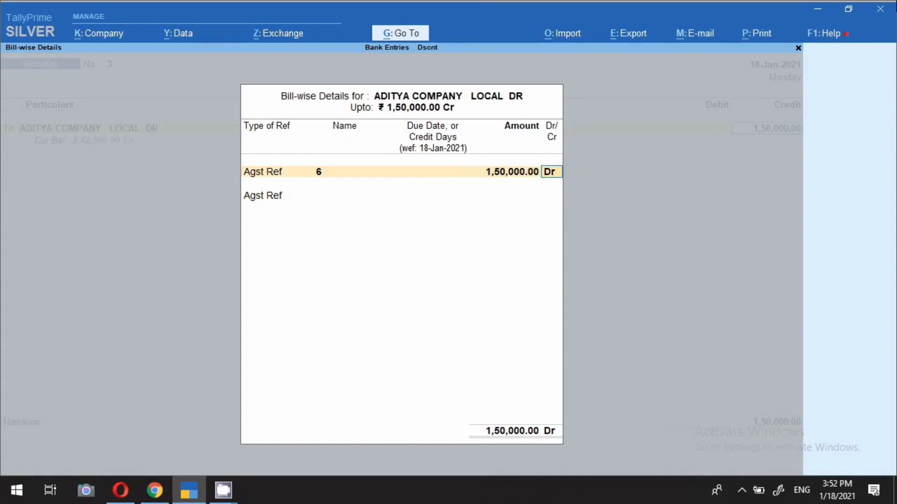
pyautogui.press('Return')
pyautogui.press('Return')
pyautogui.press('BackSpace')
pyautogui.press('BackSpace')
pyautogui.press('BackSpace')
# Debit SBI BANK 1,50,000 and set the bank allocation's transaction type to e-Fund Transfer
pyautogui.press('Return')
pyautogui.press('Return')
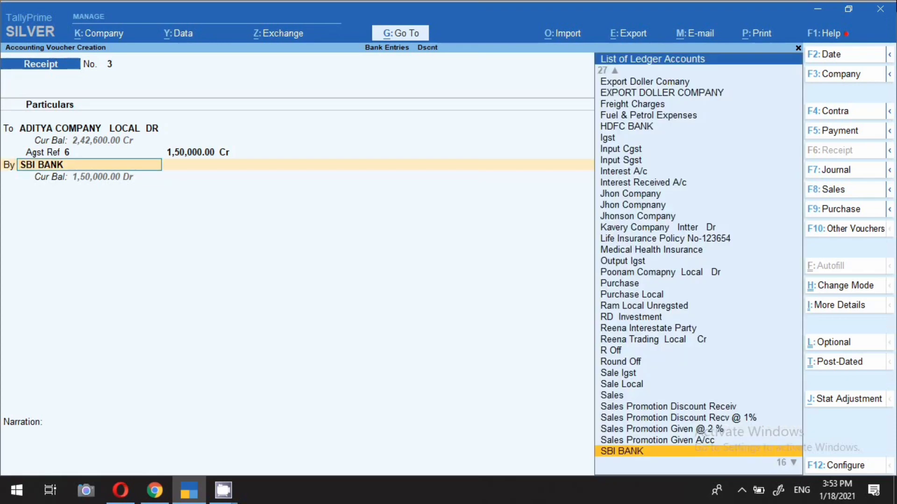
pyautogui.press('Return')
pyautogui.press('Return')
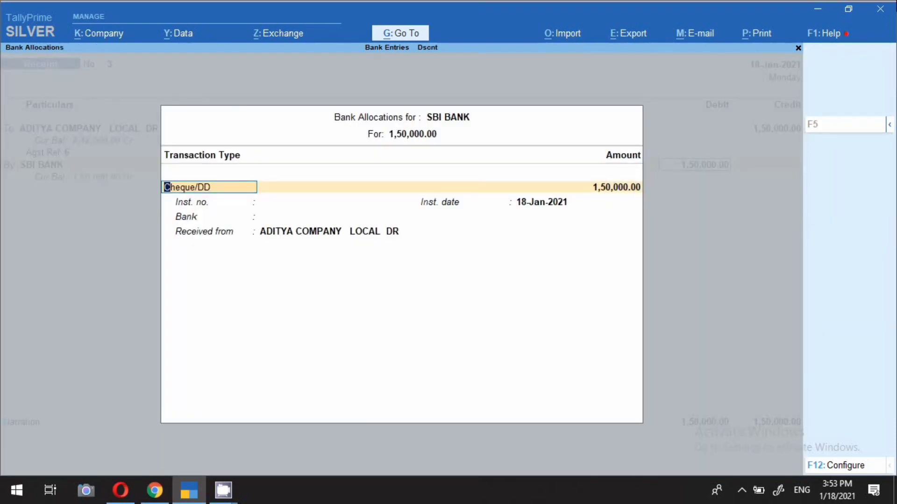
pyautogui.press('Down')
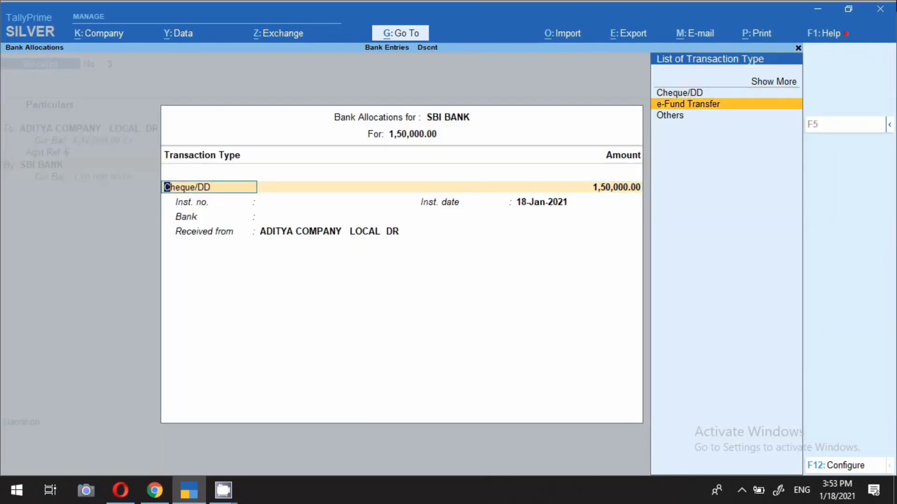
pyautogui.press('Return')
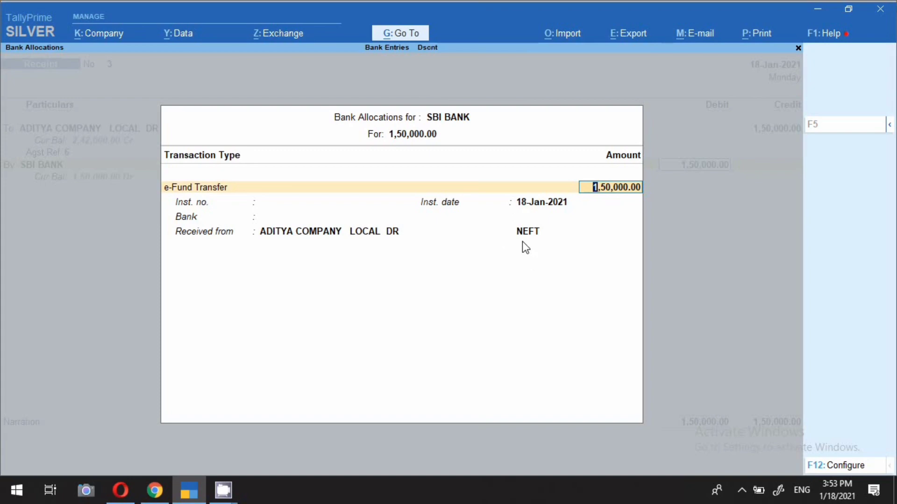
# Complete the e-fund allocation with instrument date 18-Jan-2021 and transfer mode NEFT
pyautogui.press('Return')
pyautogui.press('Return')
pyautogui.press('Return')
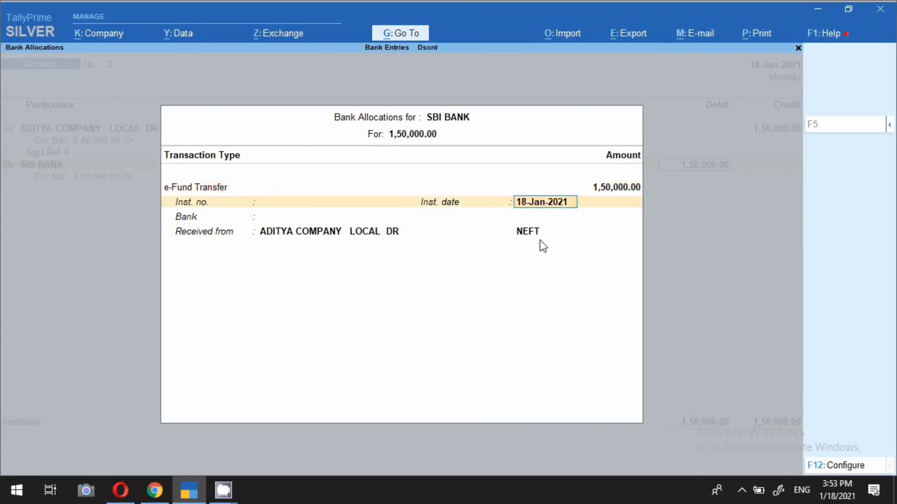
pyautogui.press('Return')
pyautogui.press('Return')
# Add the narration "neft received from party" to the ADITYA COMPANY LOCAL DR receipt and save the voucher
pyautogui.write('n')
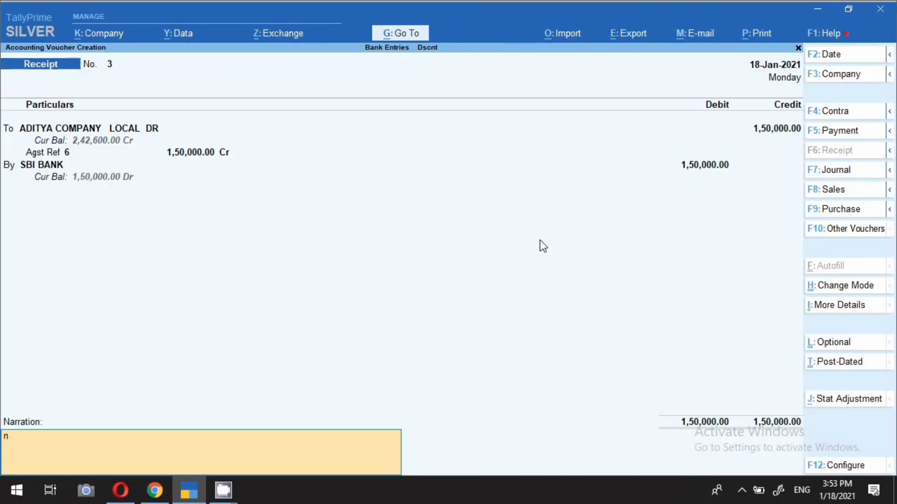
pyautogui.write('eft received from party')
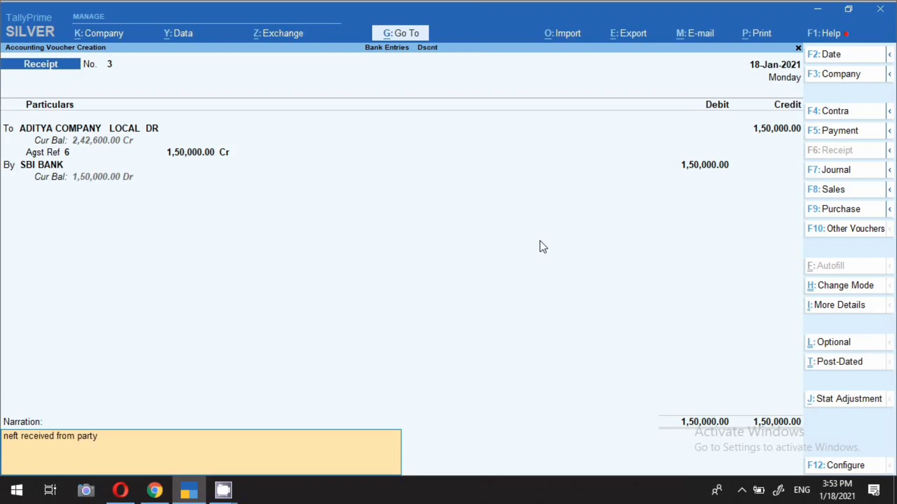
pyautogui.press('Return')
pyautogui.press('y')
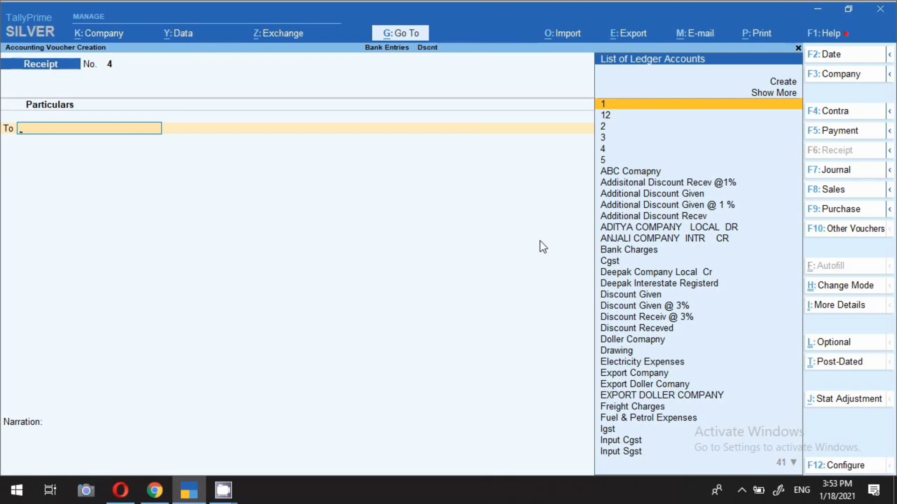
# Open the Day Book and set its period from 18-1-2021 to 20-Jan-2021
pyautogui.click(399, 34)
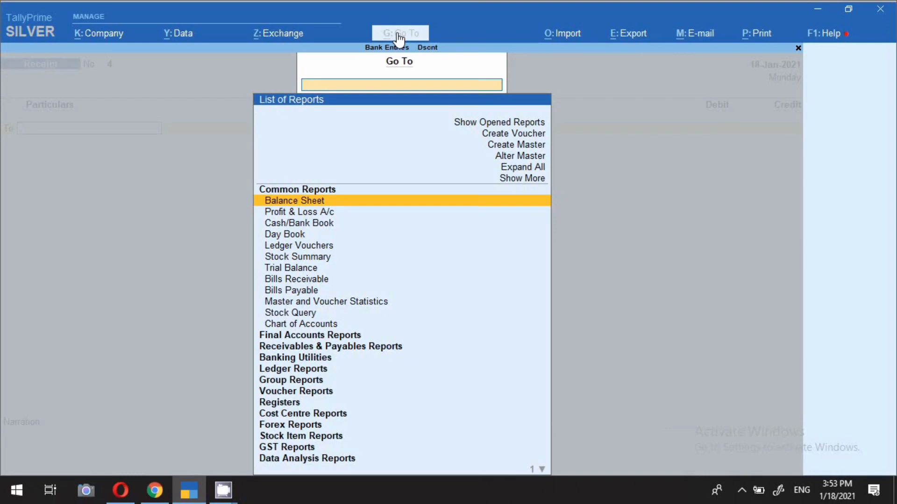
pyautogui.press('Down')
pyautogui.press('Down')
pyautogui.press('Down')
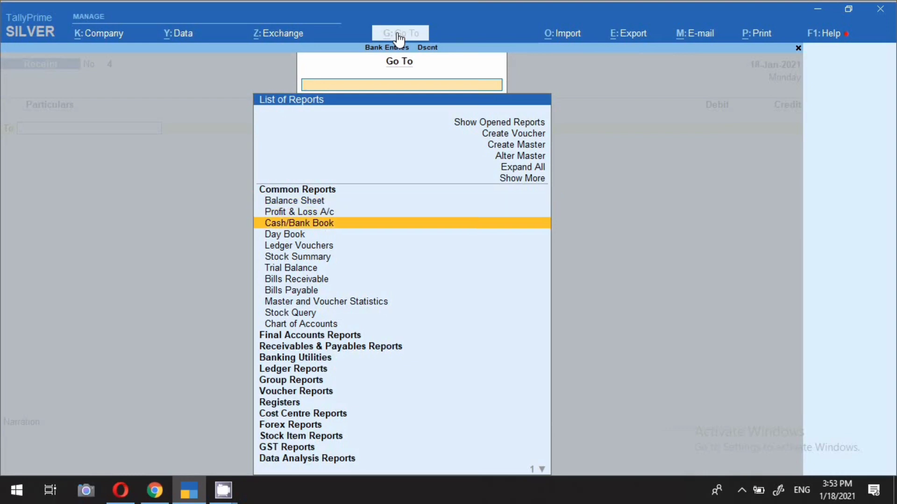
pyautogui.press('Return')
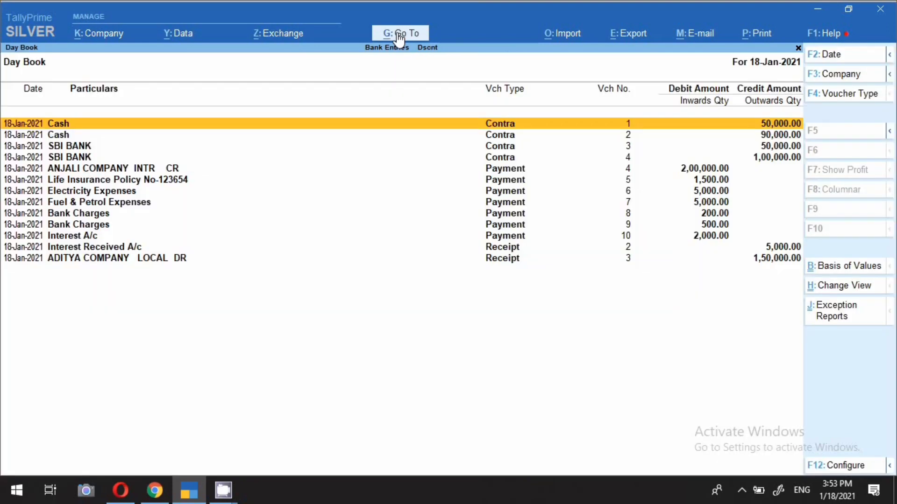
pyautogui.hotkey('alt', 'F2')
pyautogui.press('Return')
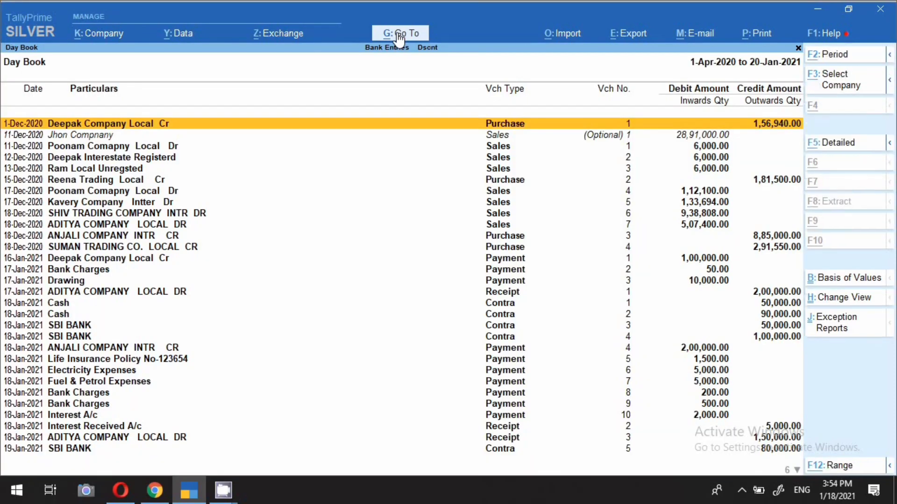
pyautogui.hotkey('alt', 'F2')
pyautogui.write('18-1-2021')
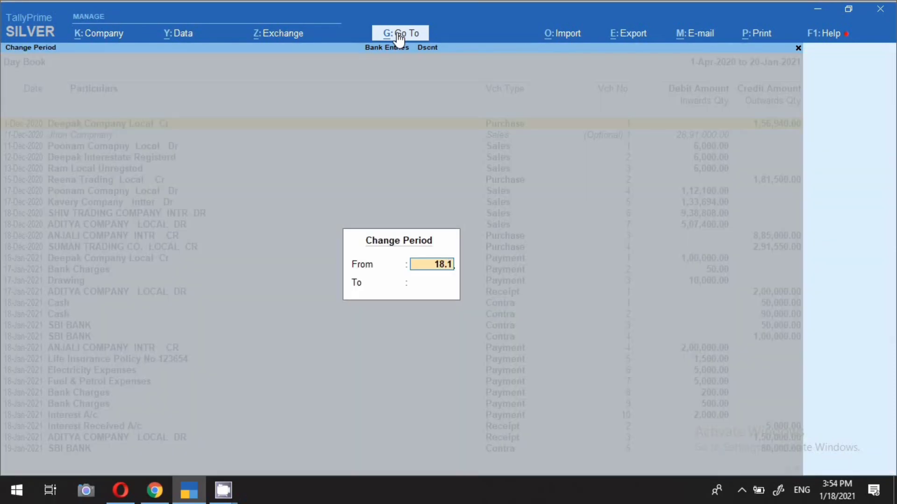
pyautogui.press('Return')
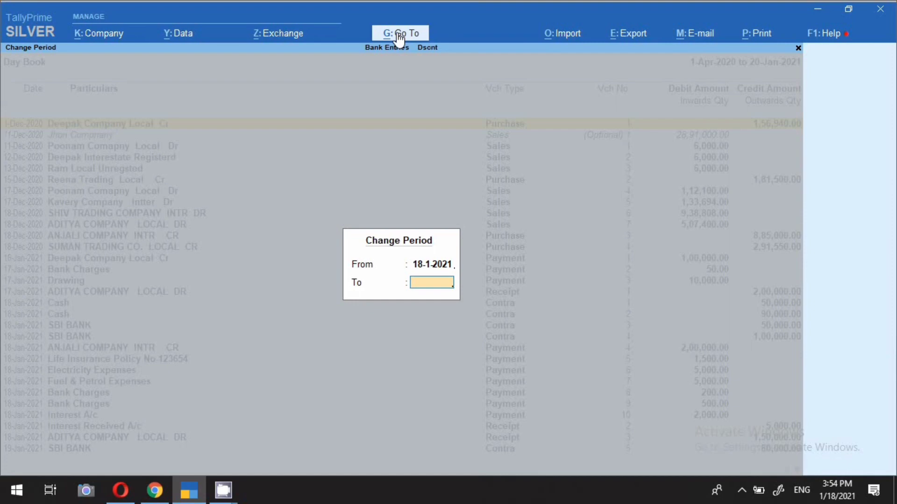
pyautogui.press('Return')
# Look through the contra, payment and receipt entries recorded in the Day Book for 18 to 20 January 2021
pyautogui.press('Down')
pyautogui.press('Down')
pyautogui.press('Down')
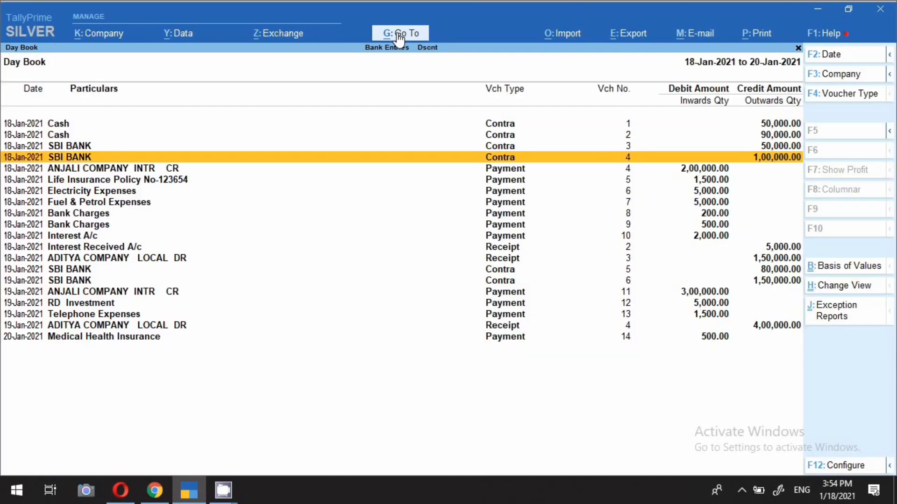
pyautogui.press('Down')
pyautogui.press('Down')
pyautogui.press('Down')
pyautogui.press('Down')
pyautogui.press('Down')
pyautogui.press('Down')
pyautogui.press('Down')
pyautogui.press('Down')
pyautogui.press('Down')
pyautogui.press('Down')
pyautogui.press('Down')
pyautogui.press('Down')
pyautogui.press('Down')
pyautogui.press('Down')
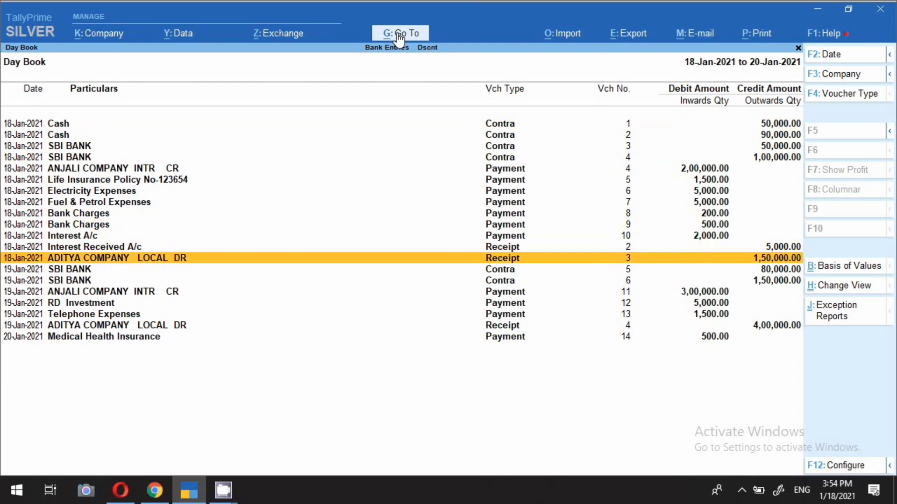
pyautogui.press('Down')
pyautogui.press('Down')
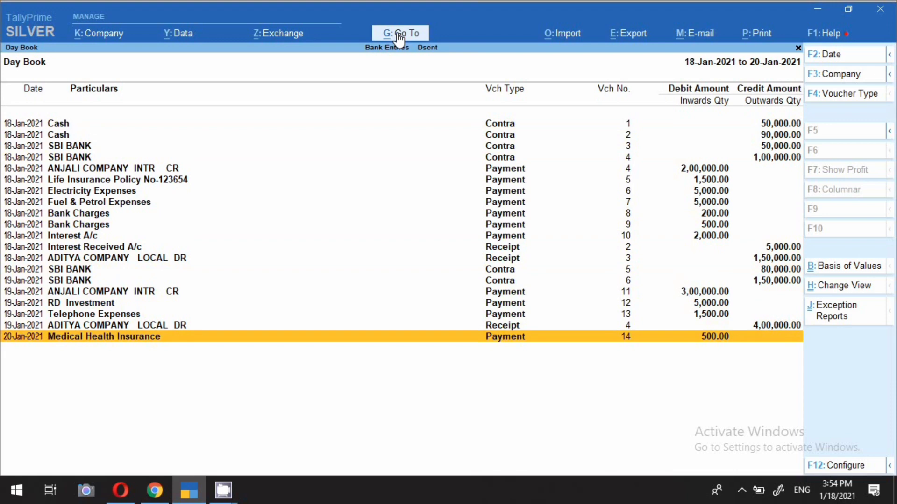
pyautogui.press('Up')
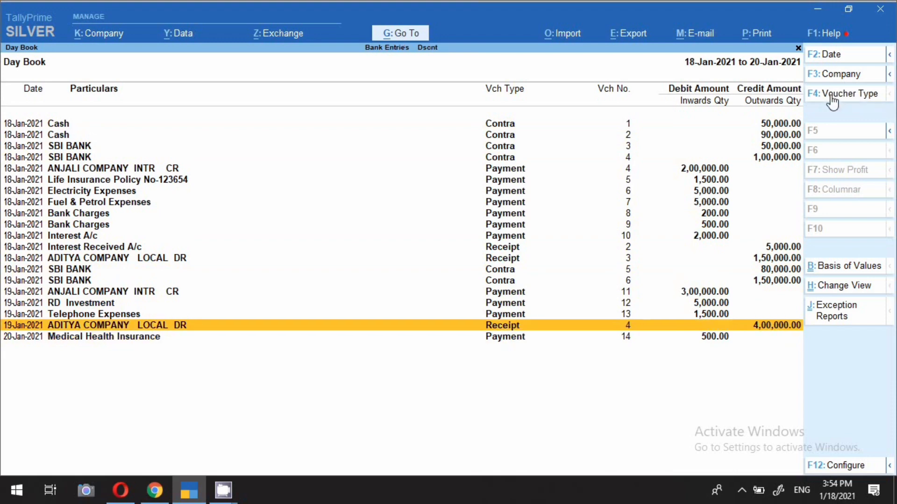
# Filter the Day Book to Contra vouchers, and after reviewing them switch the filter to Receipt vouchers
pyautogui.click(832, 95)
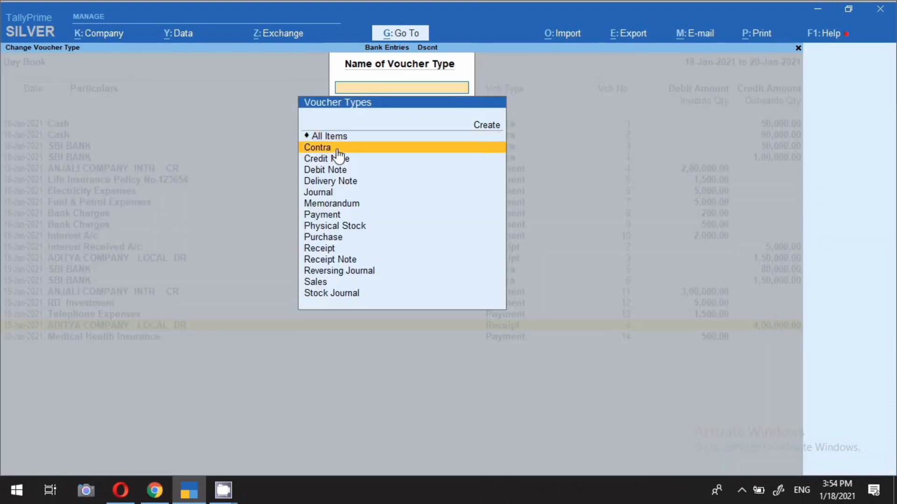
pyautogui.click(338, 149)
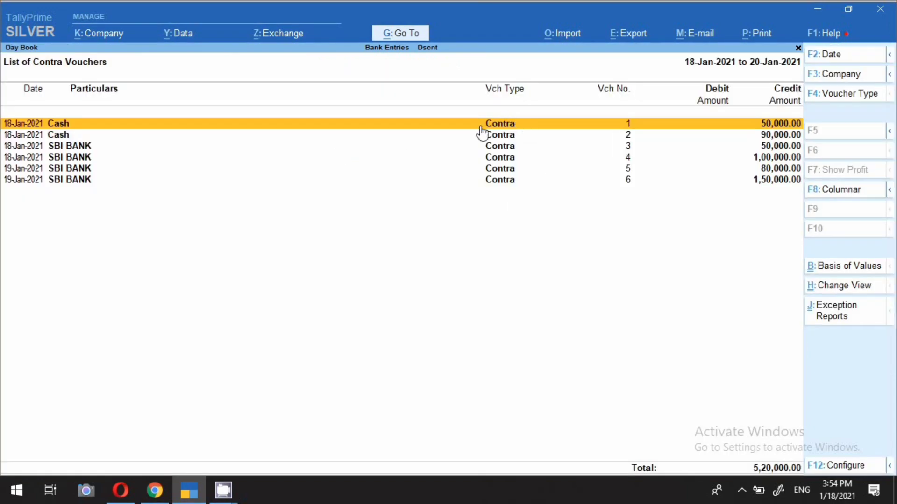
pyautogui.click(853, 99)
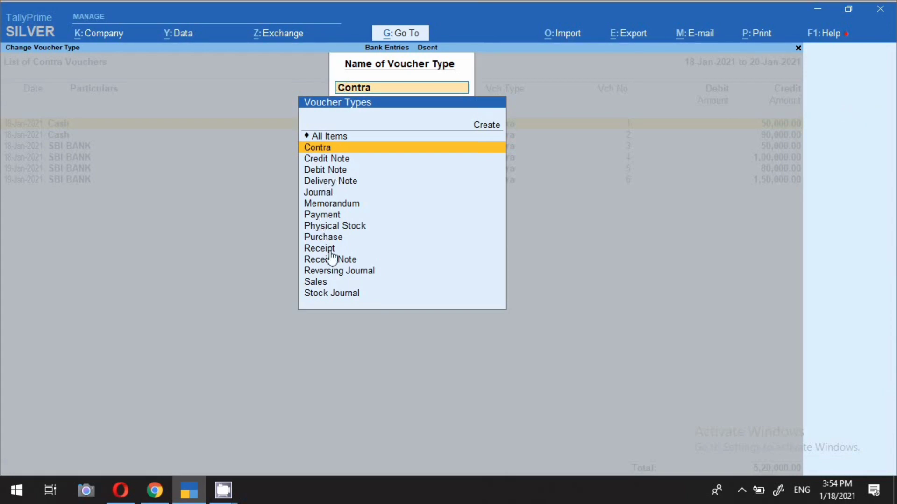
pyautogui.click(314, 252)
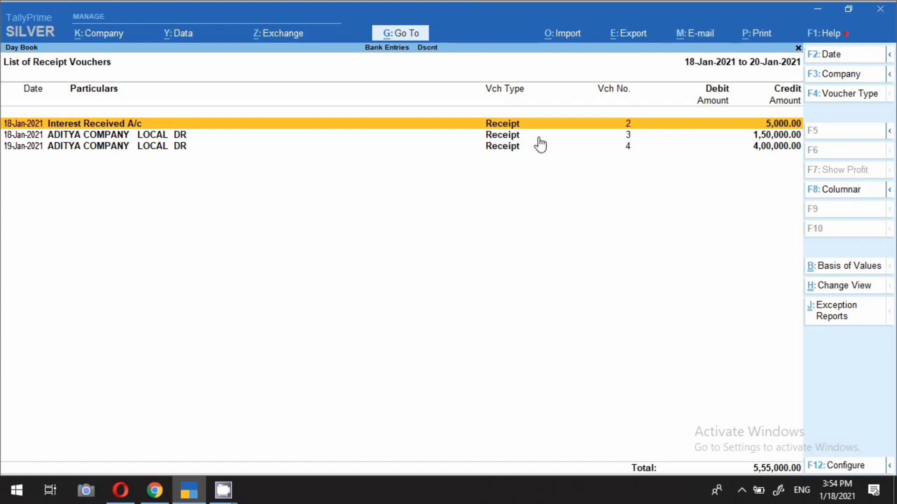
# Filter the Day Book to Payment vouchers, review the list and close the report
pyautogui.click(843, 96)
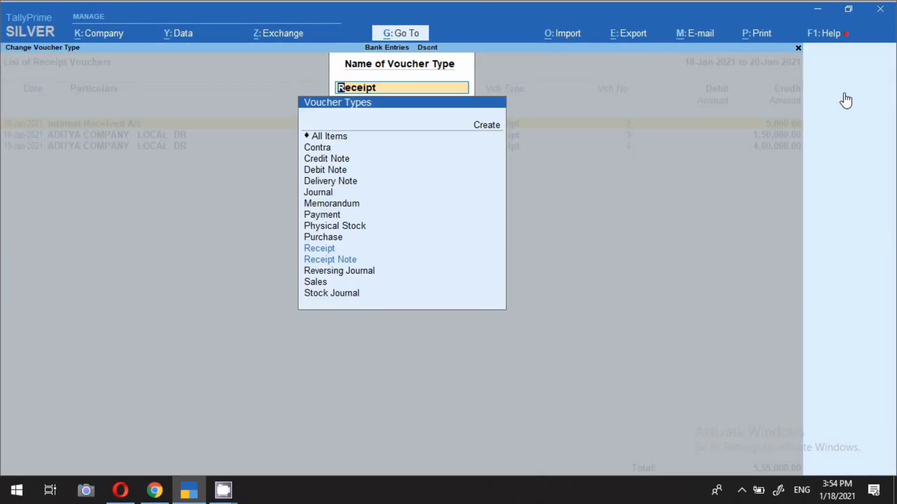
pyautogui.write('Pay')
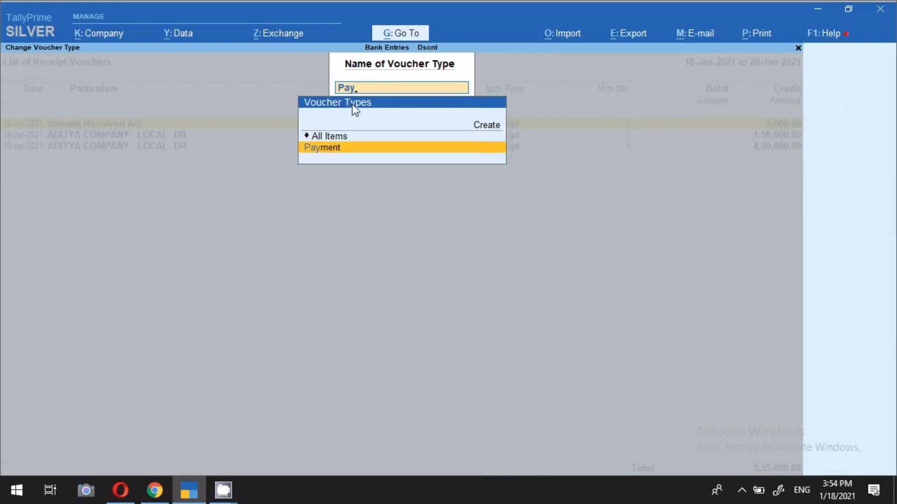
pyautogui.press('Return')
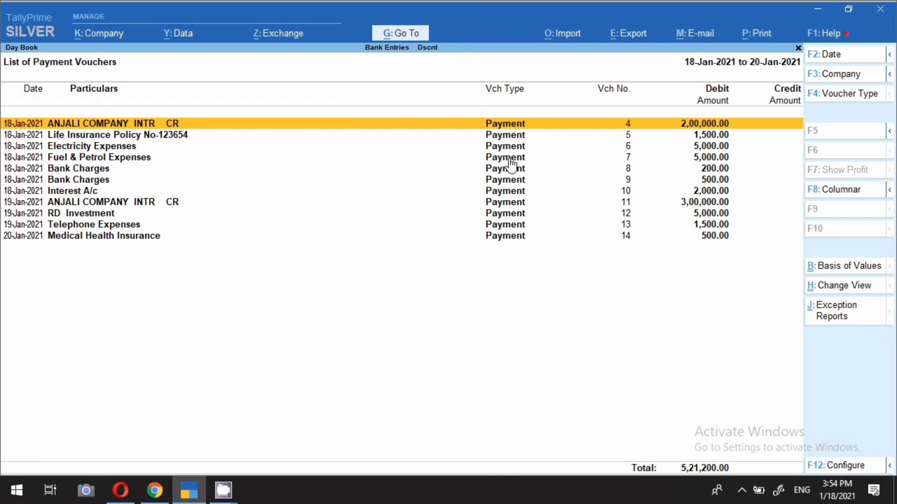
pyautogui.press('Escape')
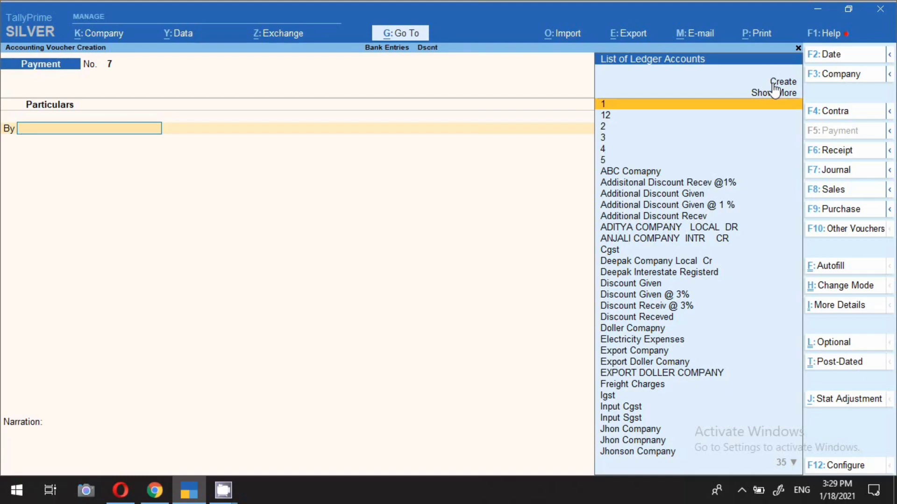
# Date the new payment voucher 18-Jan-2021 and select Electricity Expenses as the ledger to debit
pyautogui.press('F2')
pyautogui.write('18')
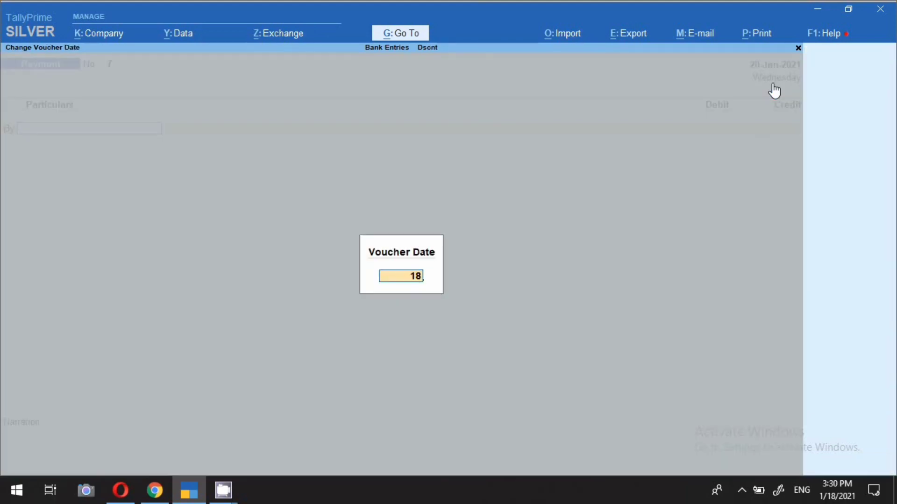
pyautogui.write('.')
pyautogui.press('Return')
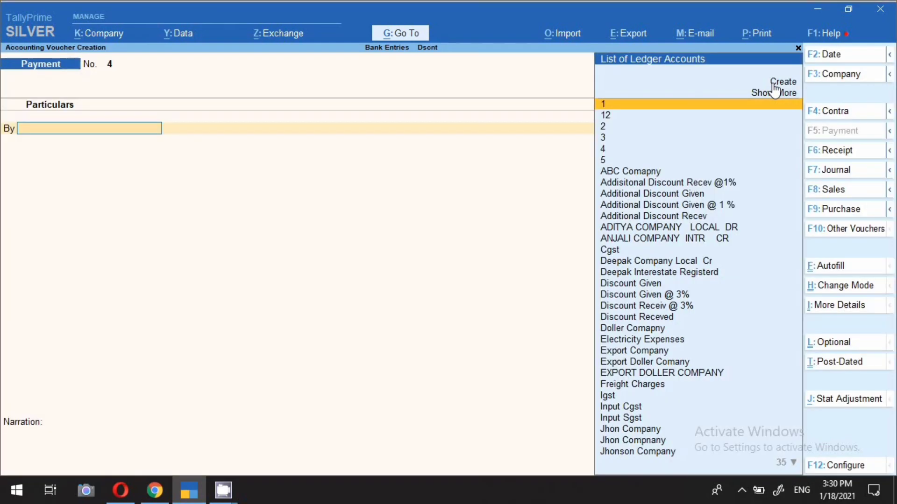
pyautogui.write('El')
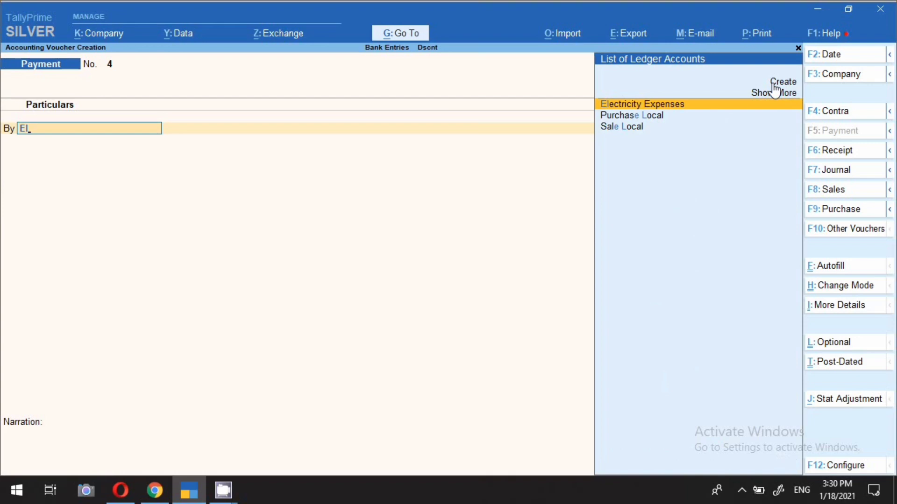
pyautogui.press('Return')
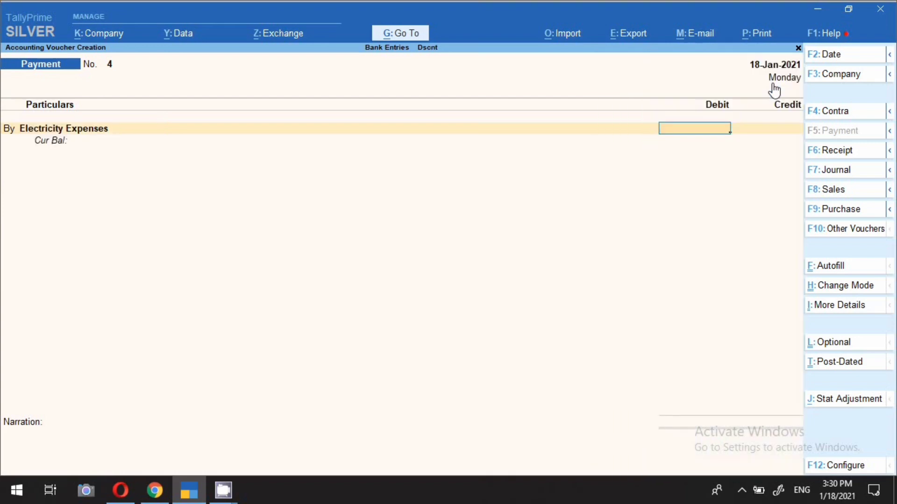
# Check the Electricity Expenses ledger's group, statutory and mailing details from within the voucher, then accept the ledger
pyautogui.press('BackSpace')
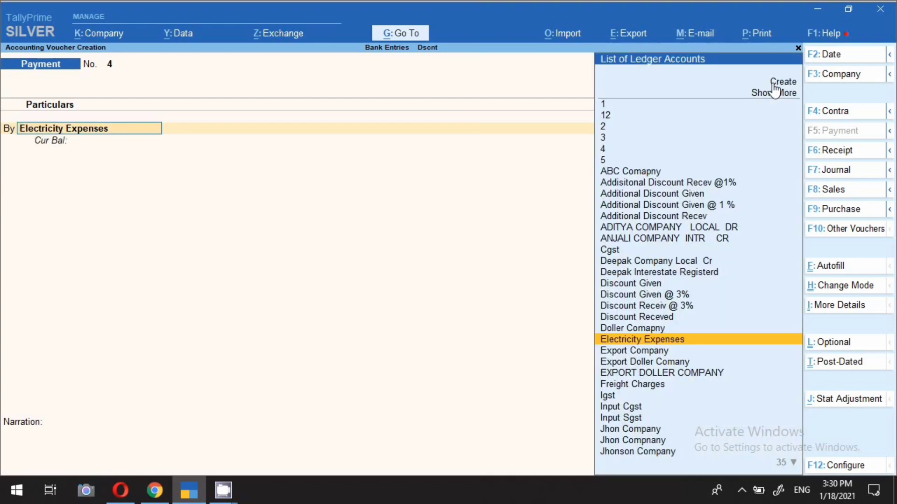
pyautogui.hotkey('ctrl', 'Return')
pyautogui.press('Return')
pyautogui.press('Return')
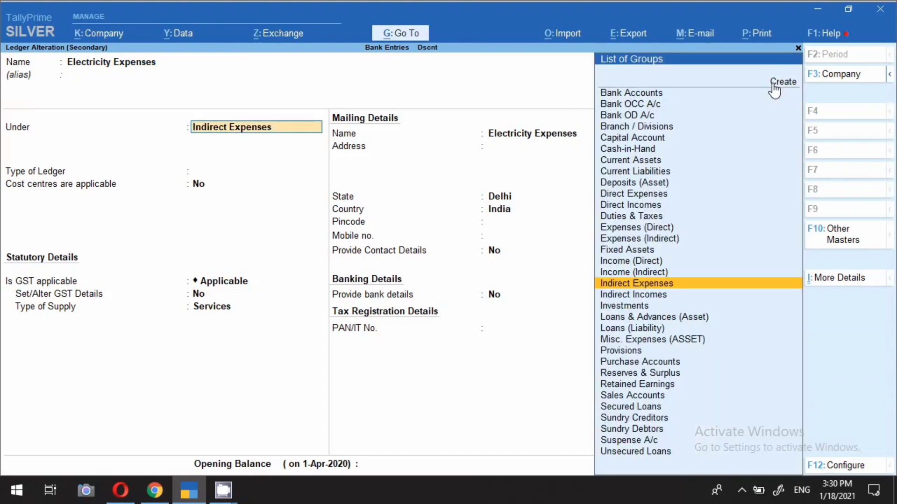
pyautogui.press('Return')
pyautogui.press('Return')
pyautogui.press('Return')
pyautogui.press('Return')
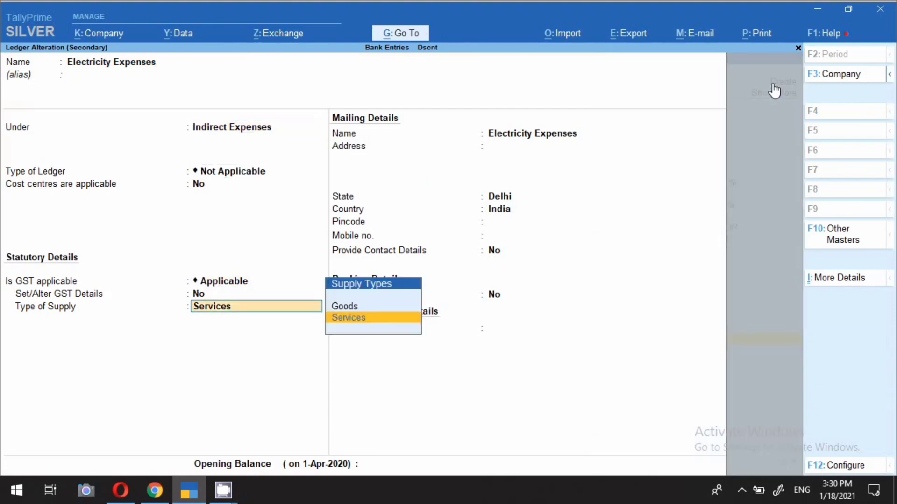
pyautogui.press('Return')
pyautogui.press('Return')
pyautogui.press('Return')
pyautogui.press('Return')
pyautogui.press('Return')
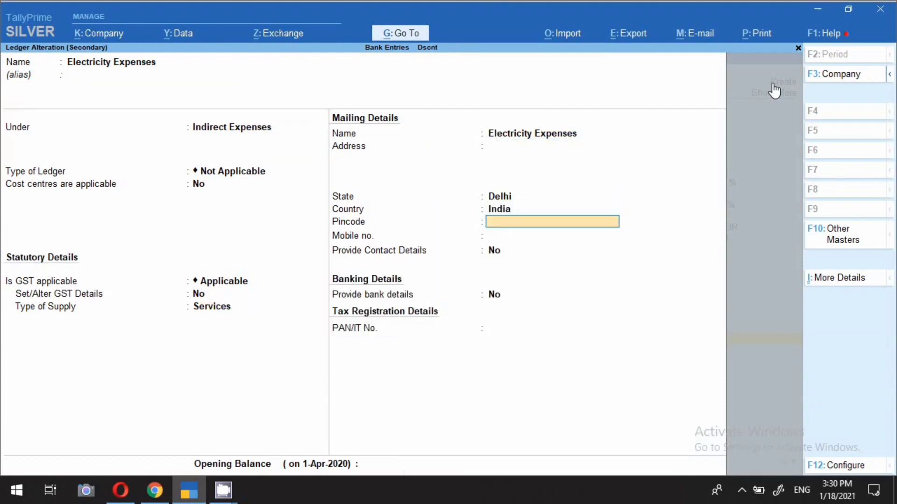
pyautogui.hotkey('ctrl', 'a')
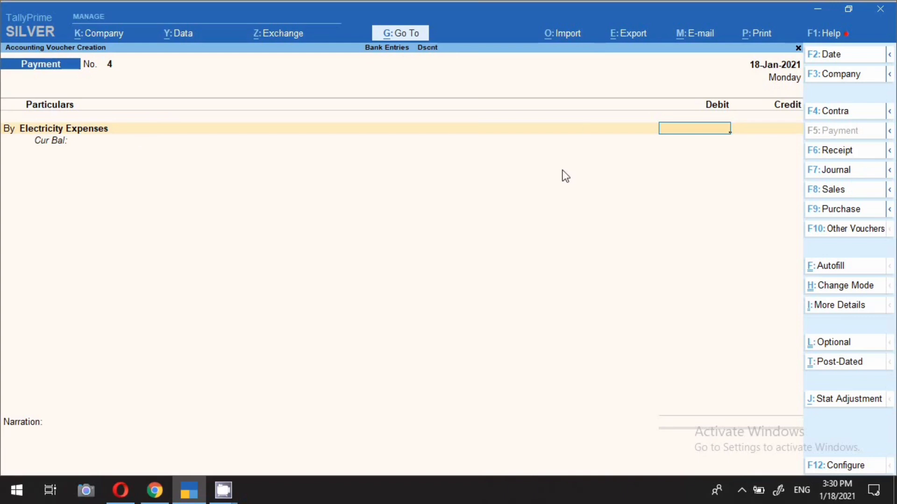
# Enter 5,000 as the debit amount for Electricity Expenses
pyautogui.write('5000')
pyautogui.press('Return')
pyautogui.press('Return')
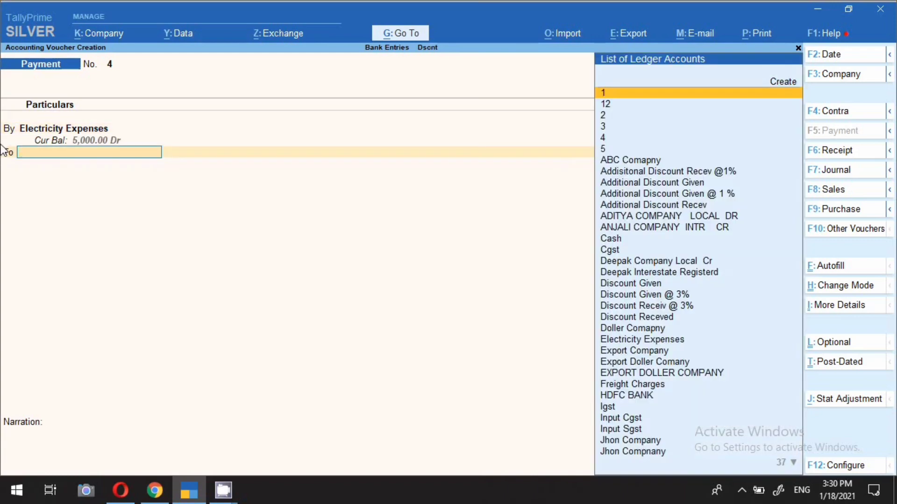
# Credit SBI BANK 5,000 and set its bank allocation to Cheque with the cheque range Not Applicable
pyautogui.write('S')
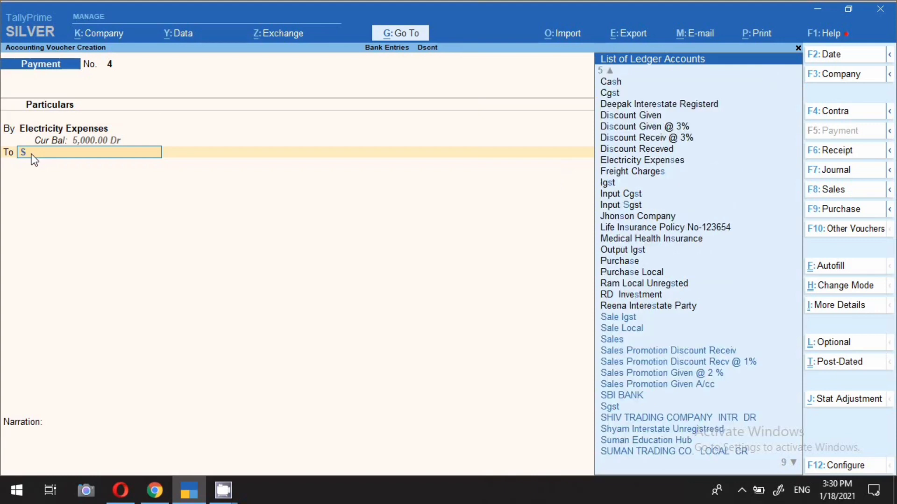
pyautogui.write('bi')
pyautogui.press('Return')
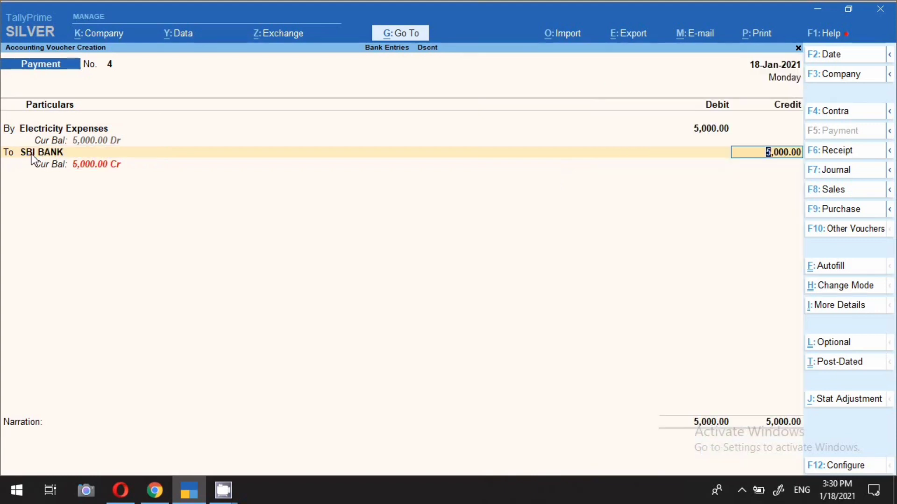
pyautogui.press('Return')
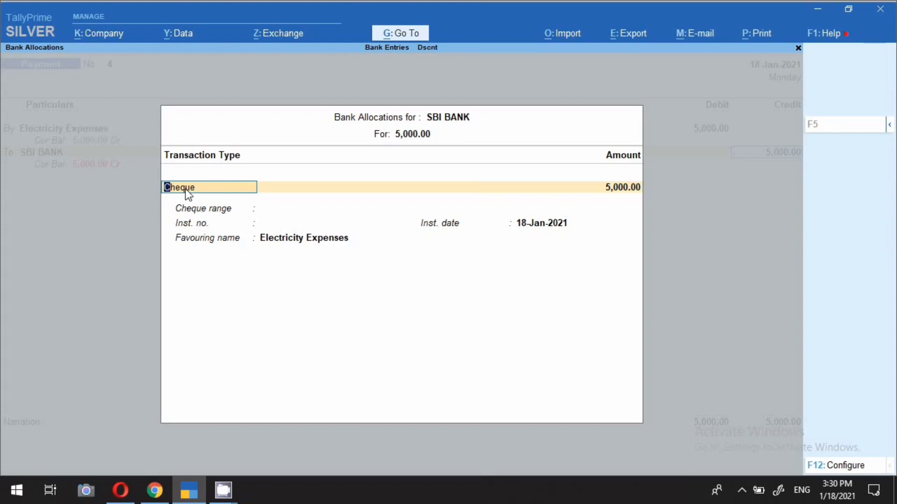
pyautogui.press('Return')
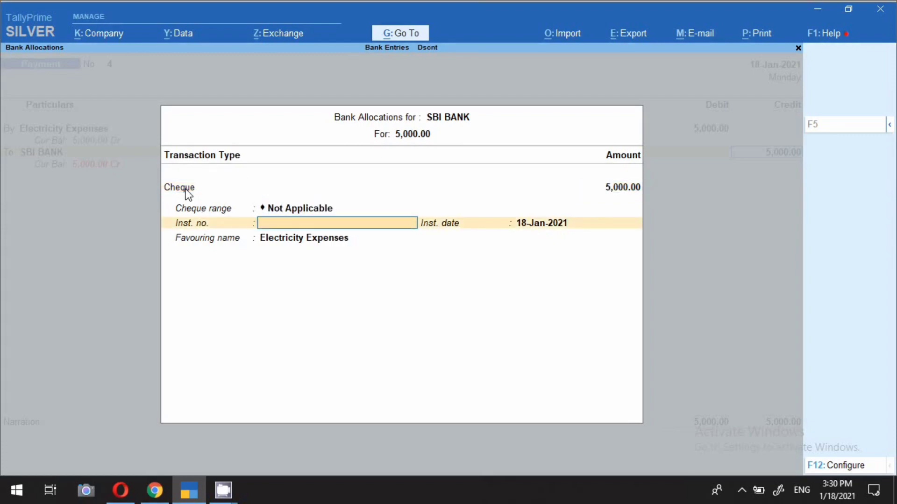
# Set the cheque's instrument number to 123654 and accept 18-Jan-2021 as its date and Electricity Expenses as the favouring name
pyautogui.write('123654')
pyautogui.press('Return')
pyautogui.press('Return')
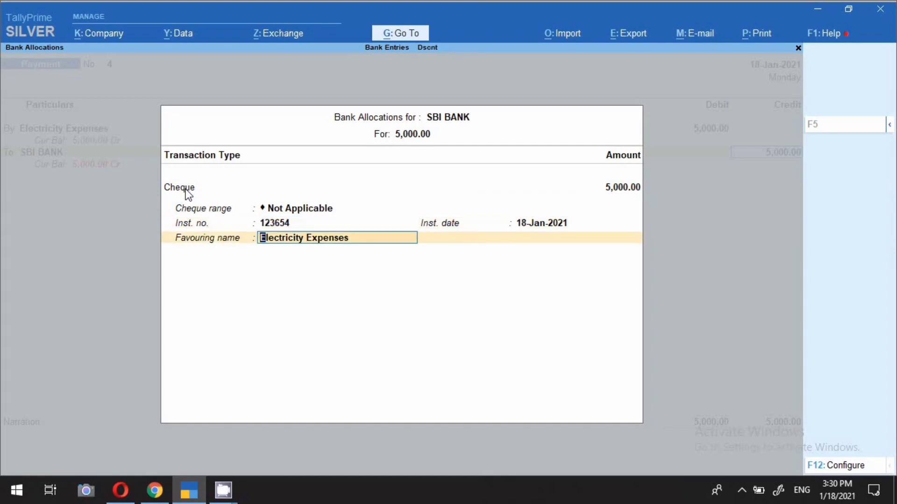
pyautogui.press('Return')
# Enter the narration "ch no 123456 paid electricy bill for the month of december" and save the electricity payment voucher
pyautogui.write('ch no')
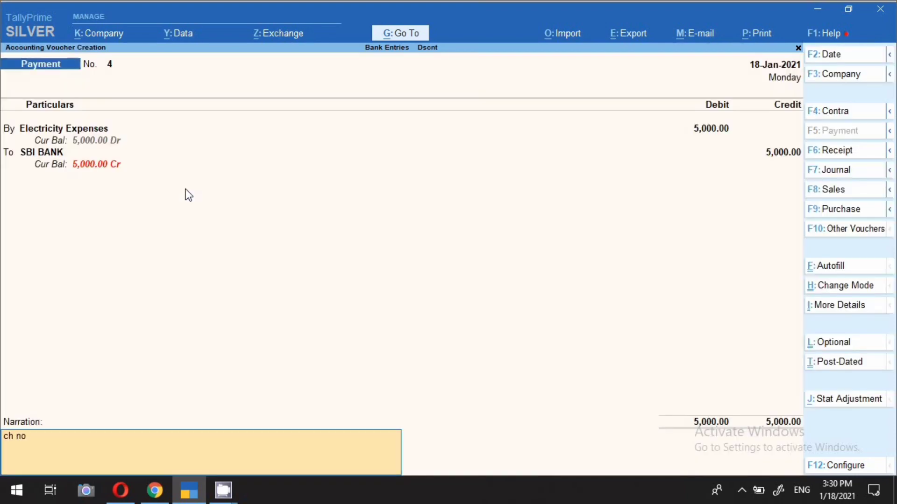
pyautogui.write(' 123456 paid electricy bi')
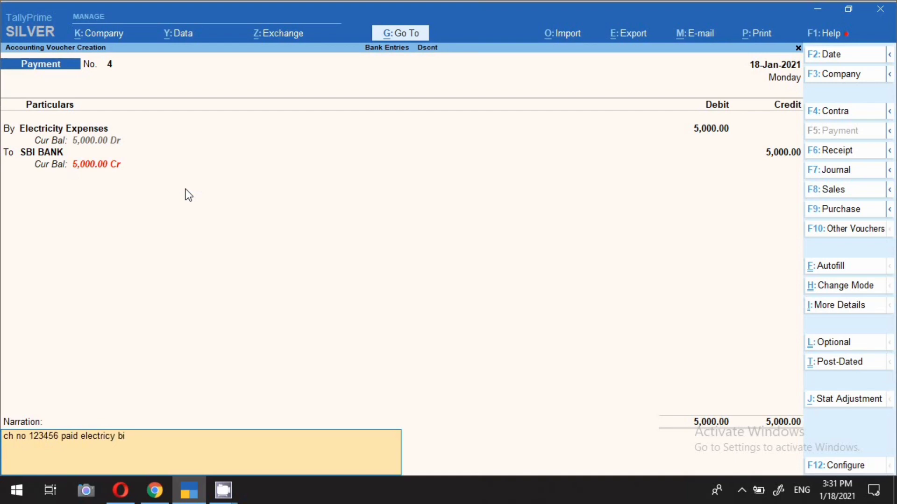
pyautogui.write('ll for the month of december')
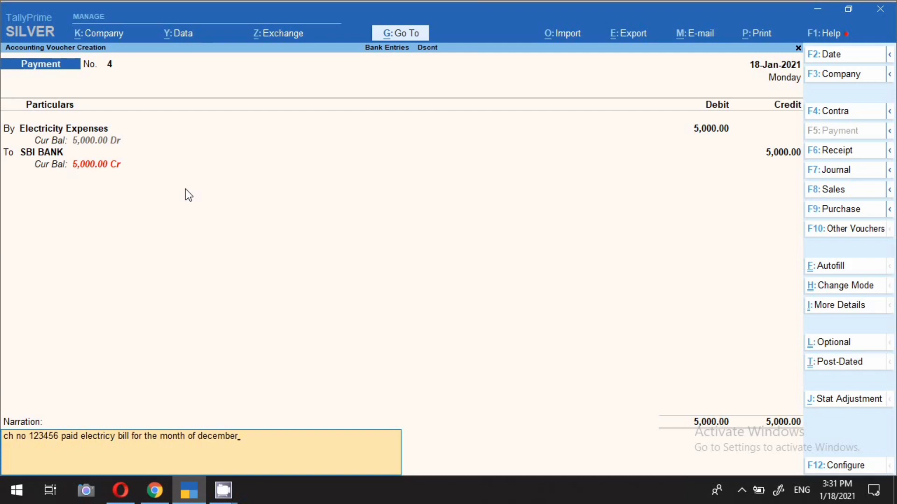
pyautogui.press('Return')
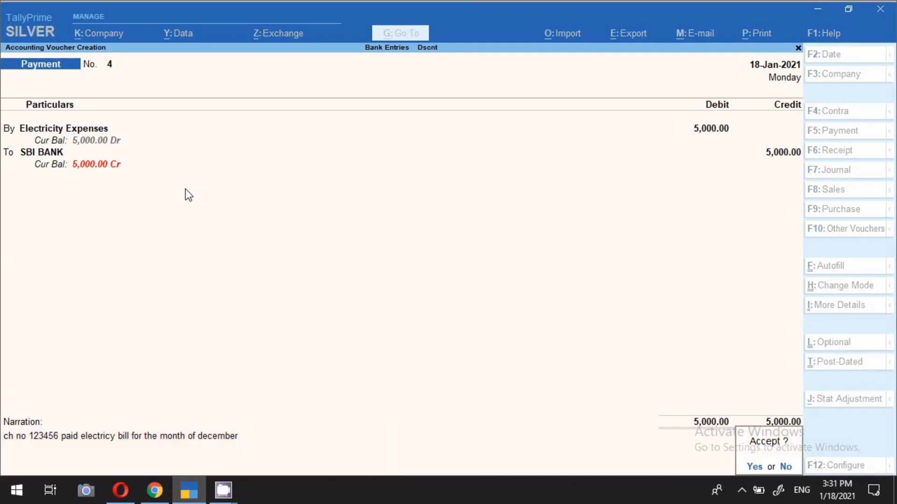
pyautogui.press('Return')
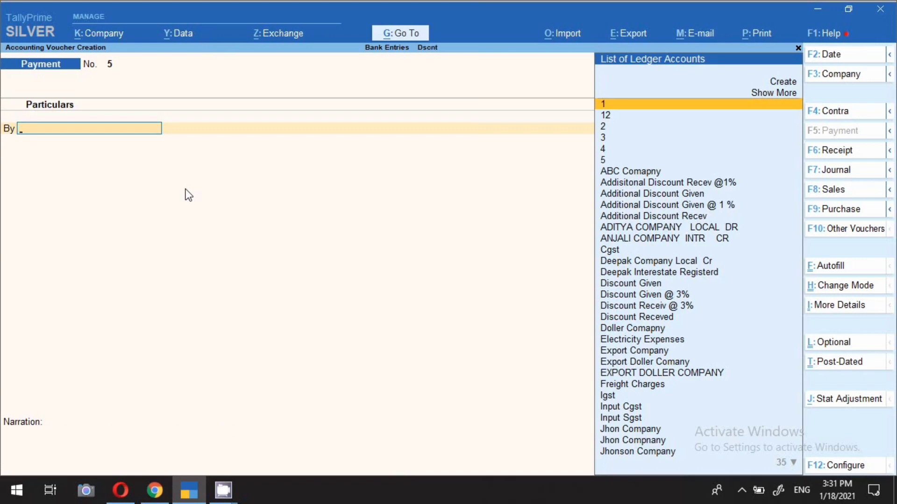
# Date the new payment voucher 19-Jan-2021 and start creating a ledger named Telephone Expenses from within it
pyautogui.press('F2')
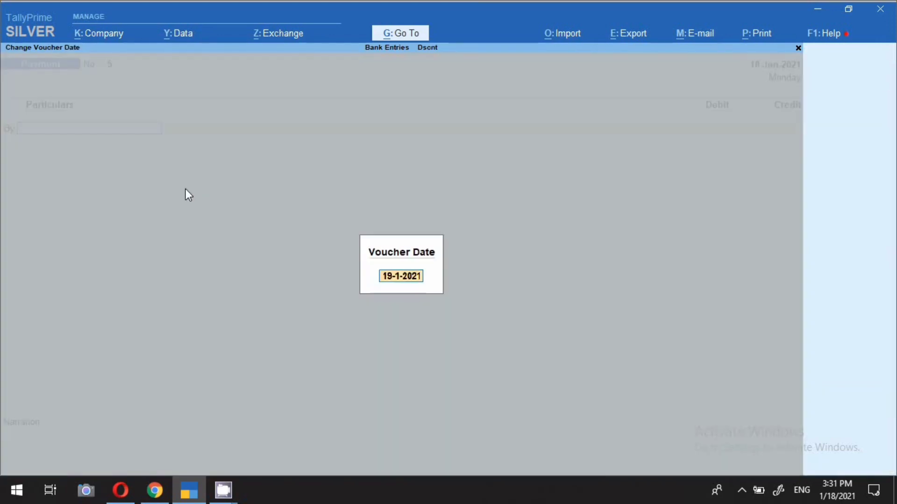
pyautogui.press('Return')
pyautogui.press('alt')
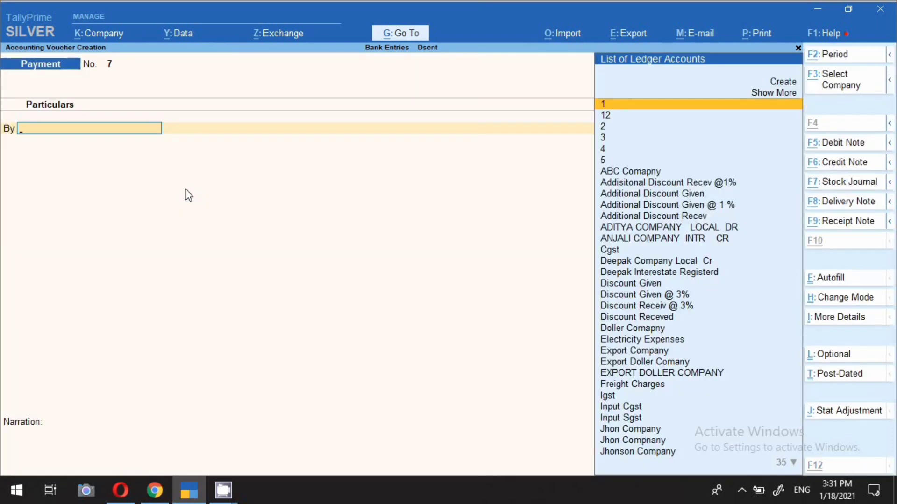
pyautogui.hotkey('alt', 'c')
pyautogui.write('Telep')
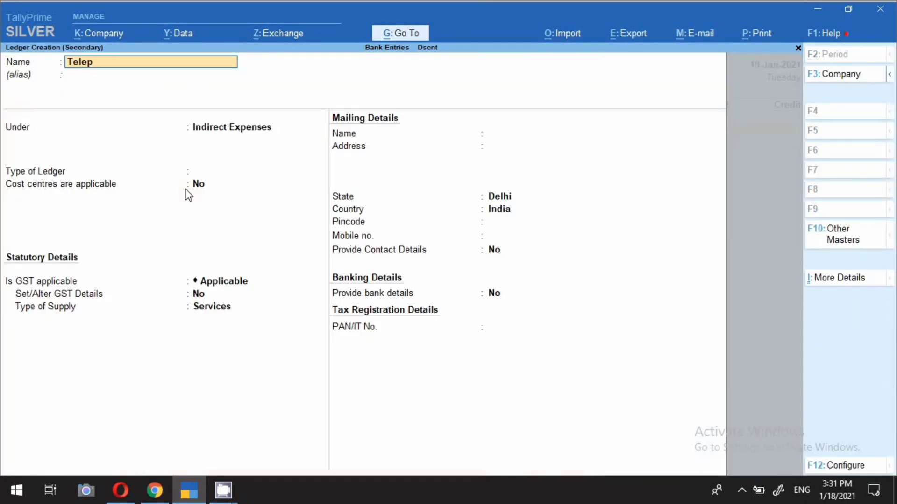
pyautogui.write('hone expenses')
pyautogui.press('Return')
pyautogui.press('Return')
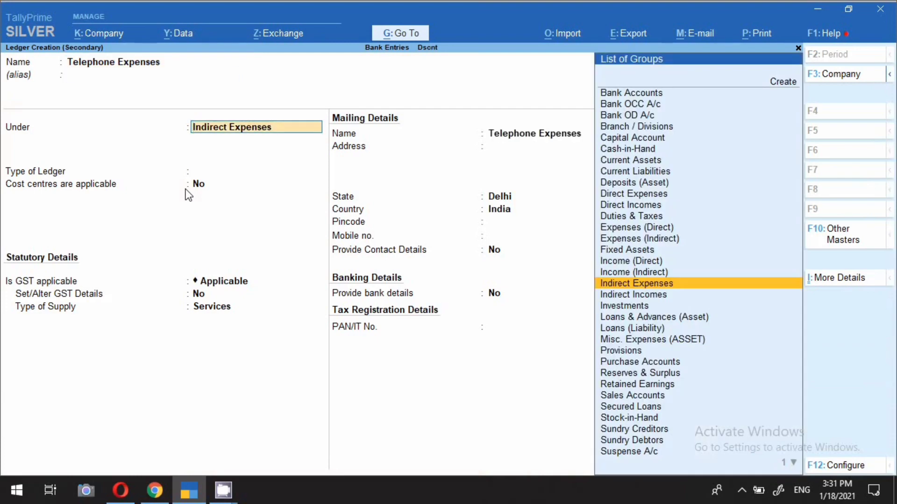
# Keep Telephone Expenses under Indirect Expenses with ledger type Not Applicable and GST Applicable for Services, and save the ledger
pyautogui.press('Return')
pyautogui.press('Return')
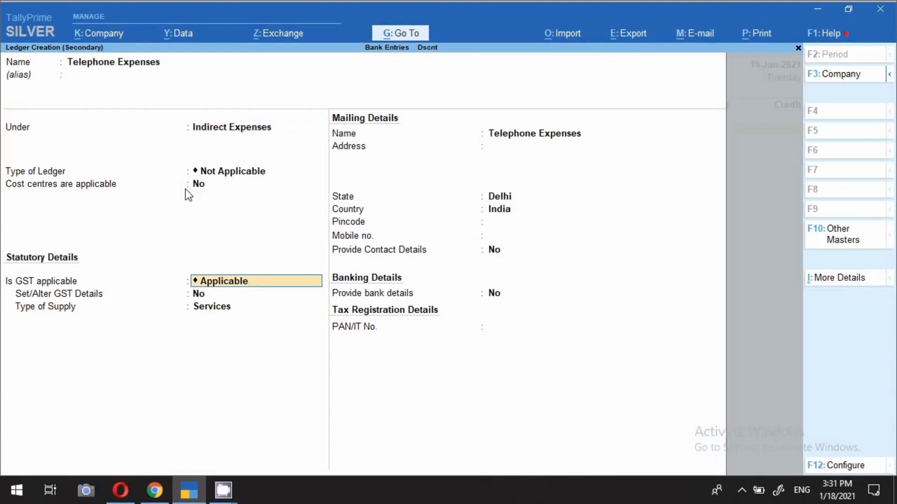
pyautogui.press('Return')
pyautogui.press('Return')
pyautogui.press('Return')
pyautogui.press('Return')
pyautogui.press('Return')
pyautogui.press('Return')
pyautogui.press('Return')
pyautogui.press('Return')
pyautogui.press('Return')
pyautogui.press('Return')
pyautogui.press('Return')
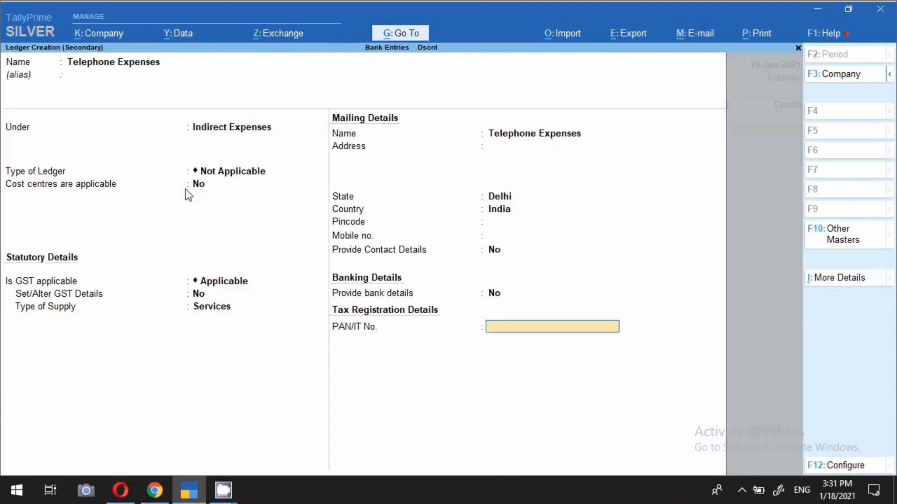
pyautogui.press('Return')
# Debit Telephone Expenses 1,500 and credit SBI BANK 1,500 in the payment voucher
pyautogui.press('Return')
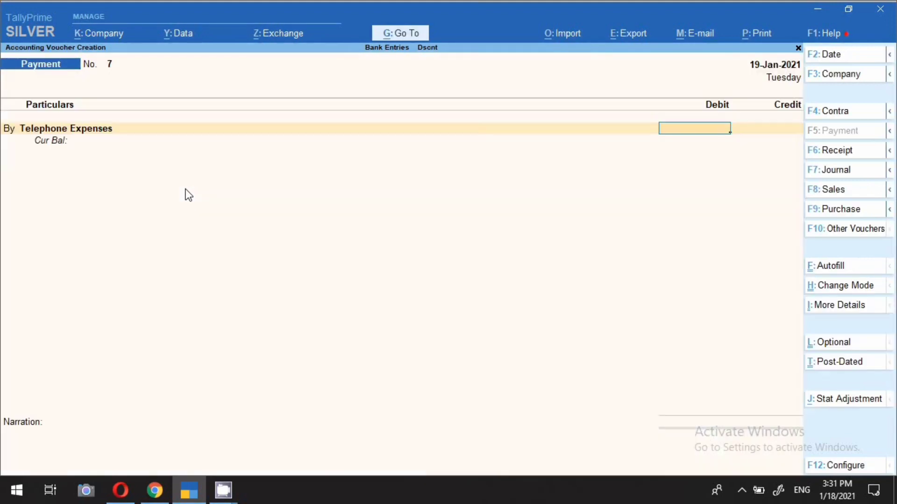
pyautogui.write('1500')
pyautogui.press('Return')
pyautogui.write('S')
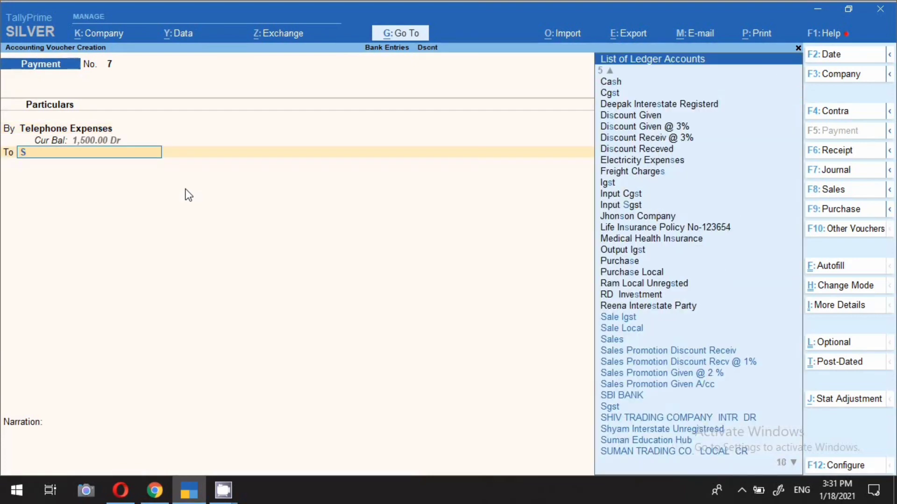
pyautogui.write('bi')
pyautogui.press('Return')
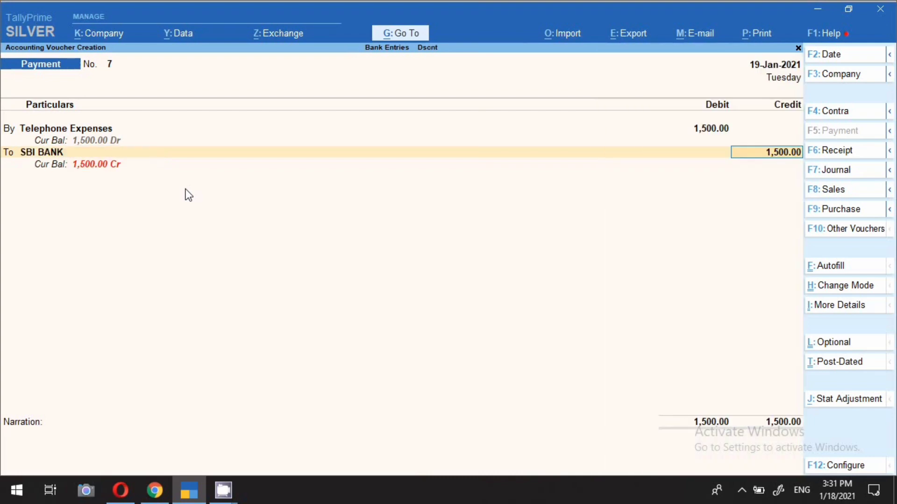
pyautogui.press('Return')
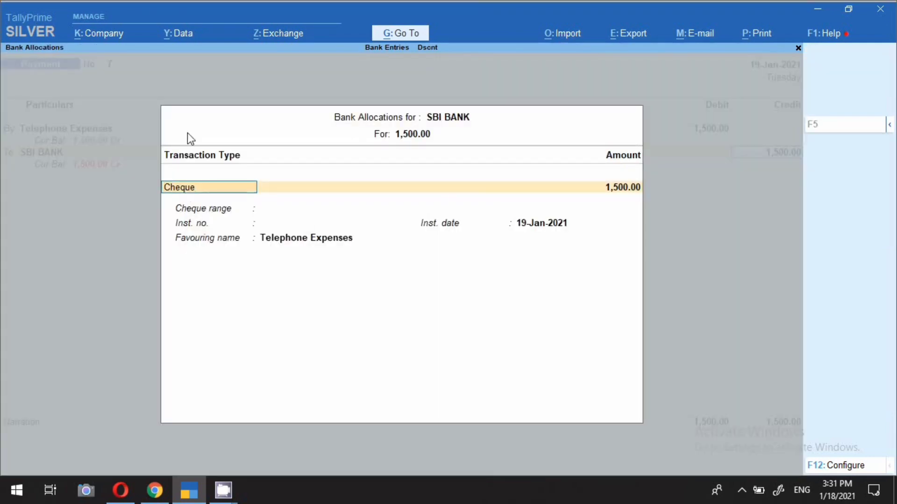
# Set the SBI BANK allocation to Cheque with cheque range Not Applicable and instrument number 123456
pyautogui.press('Return')
pyautogui.press('Return')
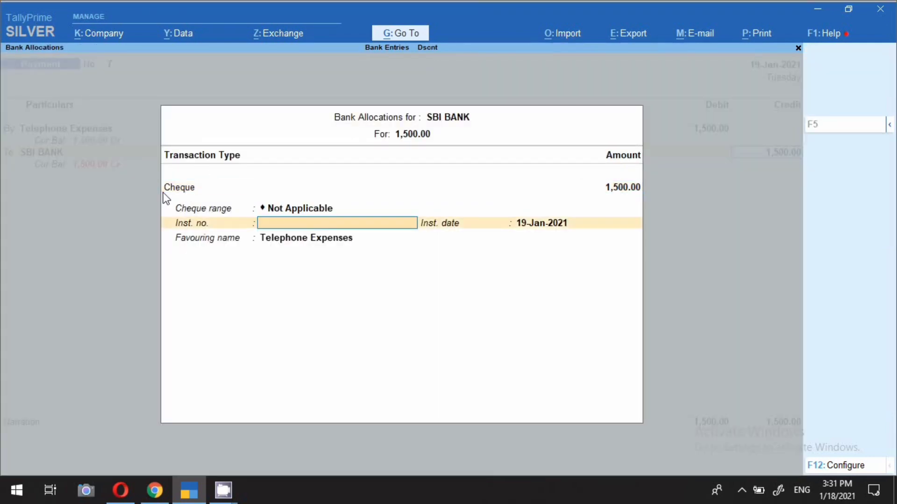
pyautogui.write('123456')
# Check the e-Fund Transfer option among the transaction types, accept the bank allocation and save the telephone payment voucher without a narration
pyautogui.click(174, 190)
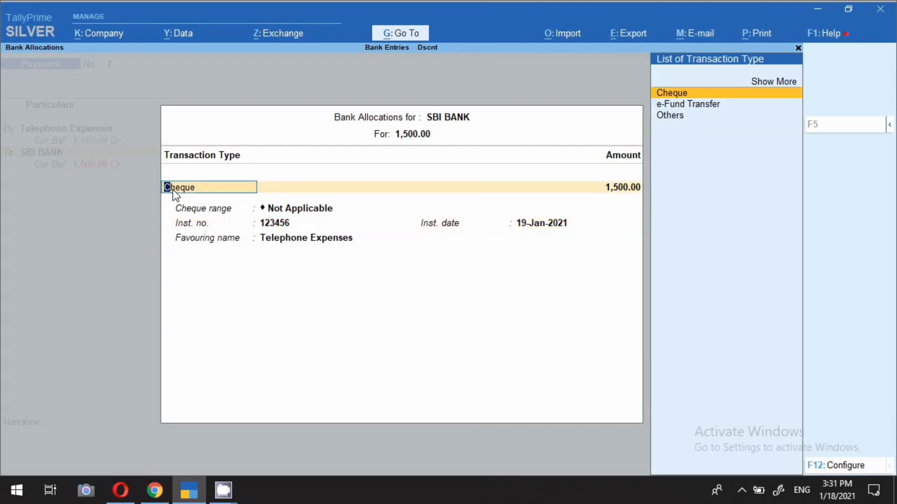
pyautogui.press('Down')
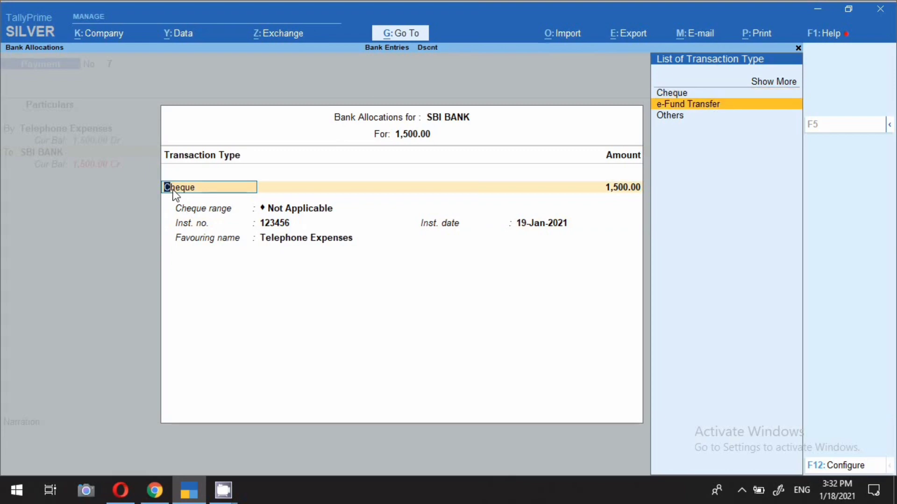
pyautogui.hotkey('ctrl', 'a')
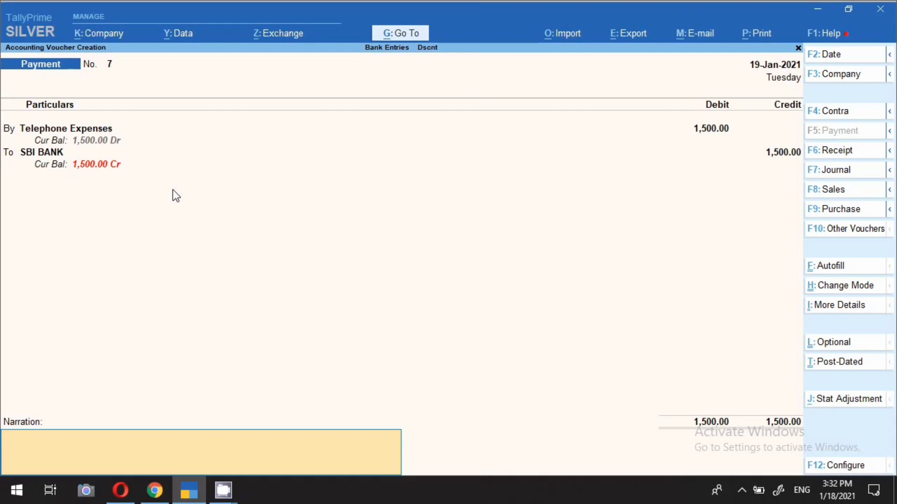
pyautogui.press('Return')
pyautogui.press('Return')
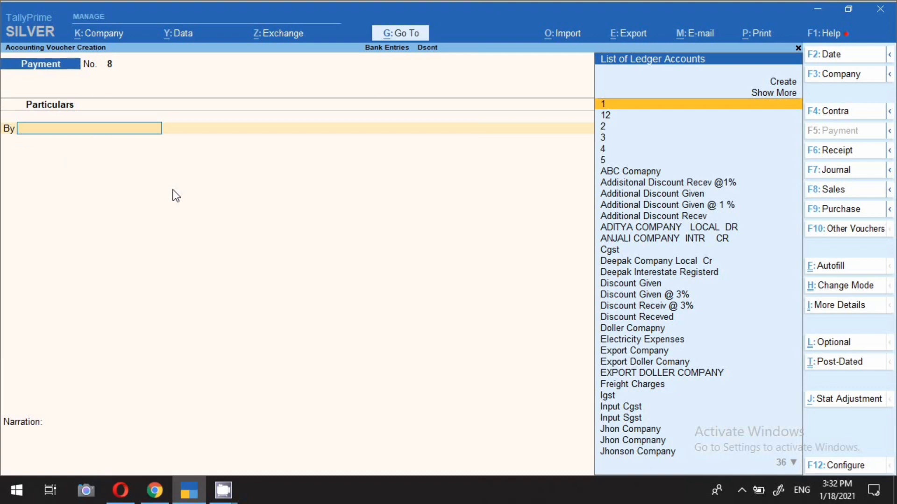
# Date the new payment voucher 18-Jan-2021 and start creating a ledger named Fuel & Petrol Expenses from within it
pyautogui.press('F2')
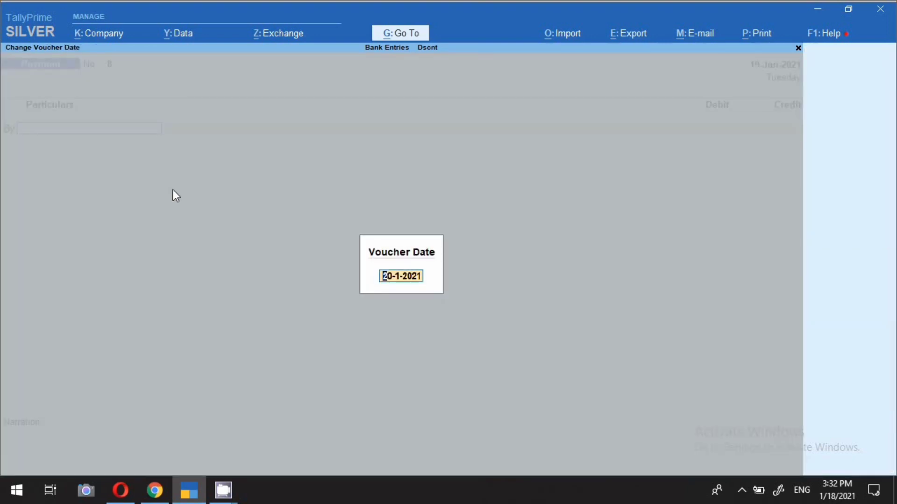
pyautogui.write('18.1')
pyautogui.press('Return')
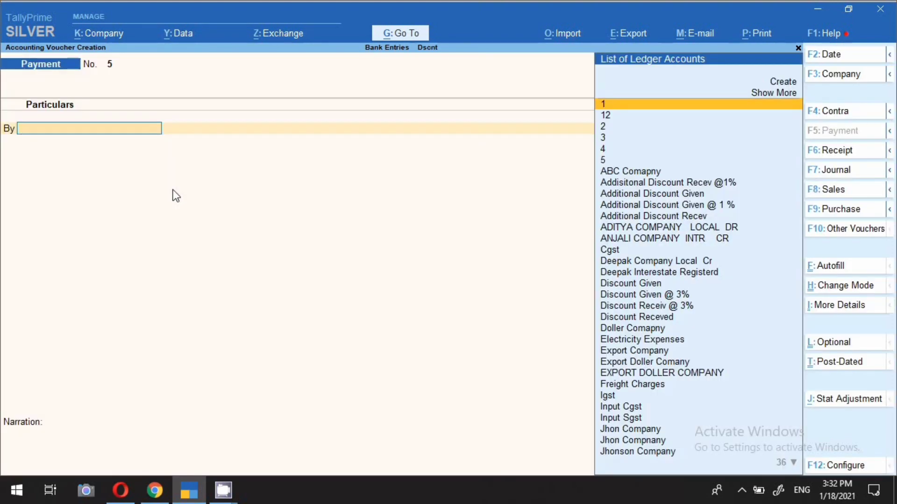
pyautogui.hotkey('alt', 'c')
pyautogui.write('F')
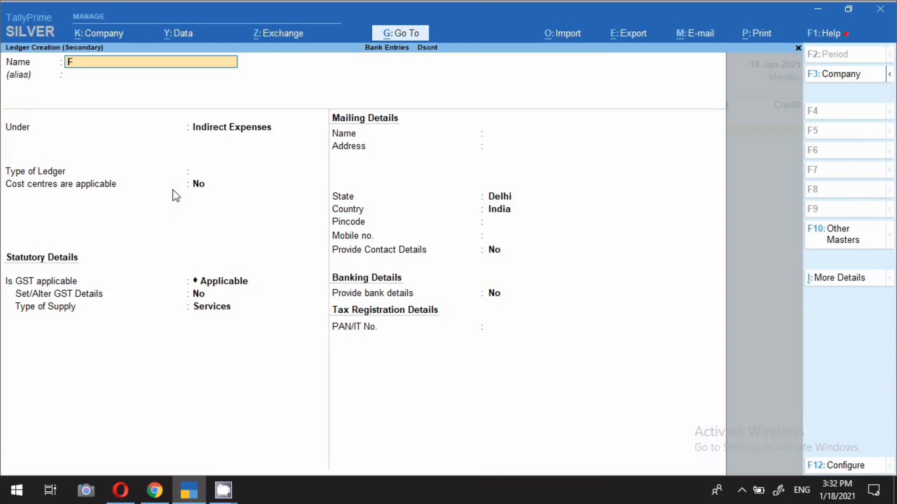
pyautogui.write('uel & Petrol Expenses')
pyautogui.press('Return')
pyautogui.press('Return')
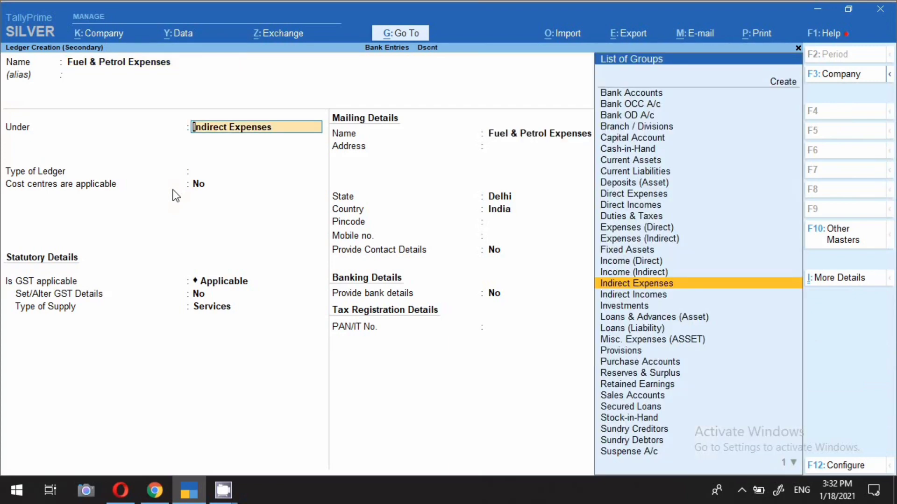
# Keep Fuel & Petrol Expenses under Indirect Expenses with ledger type Not Applicable and GST Applicable for Services, and save the ledger
pyautogui.press('Return')
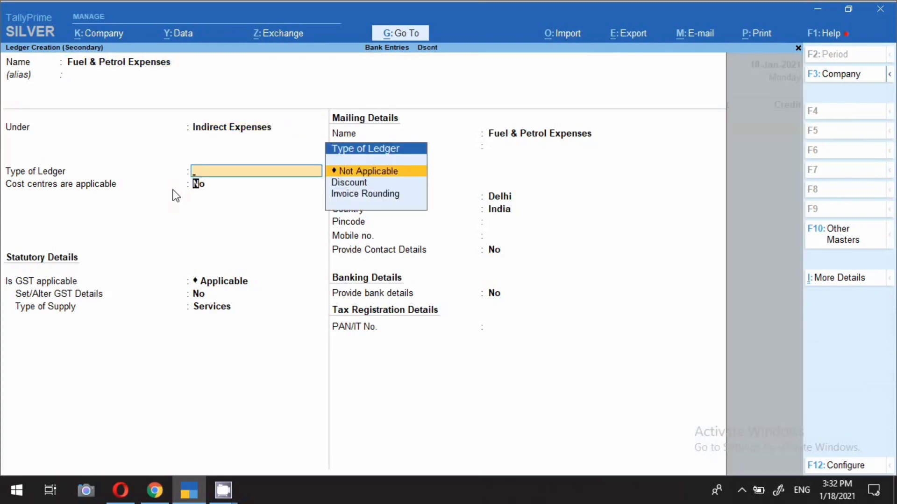
pyautogui.press('Return')
pyautogui.press('Return')
pyautogui.press('Return')
pyautogui.press('Return')
pyautogui.press('Return')
pyautogui.press('Return')
pyautogui.press('Return')
pyautogui.press('Return')
pyautogui.press('Return')
pyautogui.press('Return')
pyautogui.press('Return')
pyautogui.press('Return')
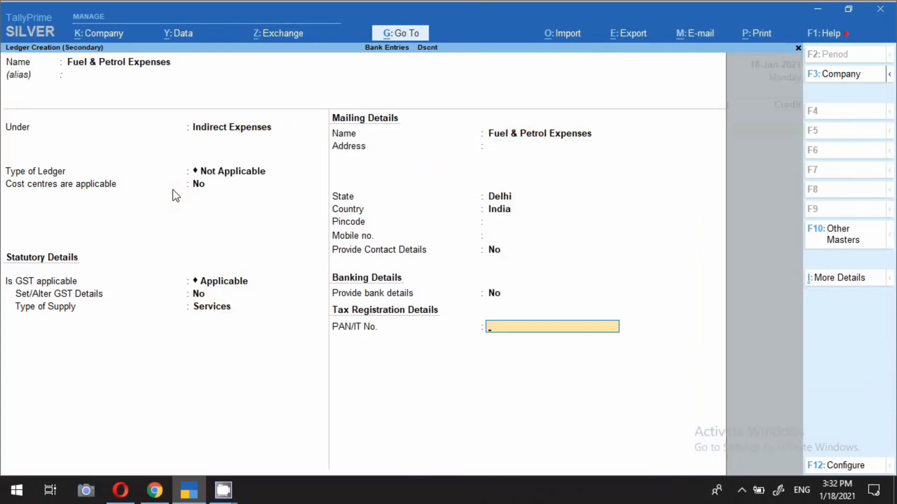
pyautogui.press('Return')
# Debit Fuel & Petrol Expenses 5,000 and credit SBI BANK 5,000 in the payment voucher
pyautogui.press('Return')
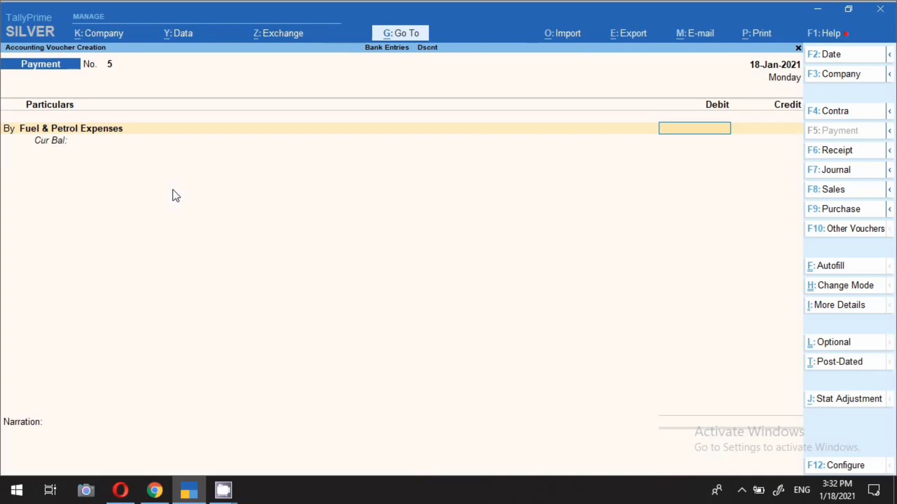
pyautogui.write('5000')
pyautogui.press('Return')
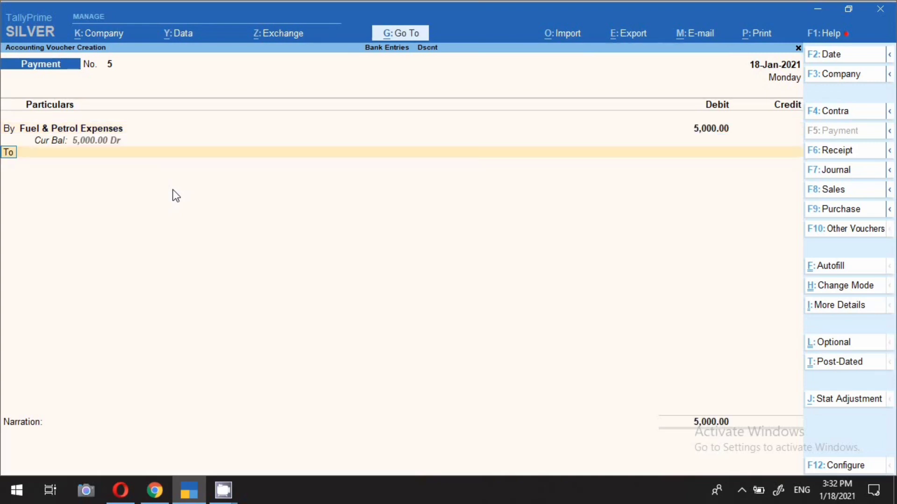
pyautogui.press('Return')
pyautogui.write('sbi')
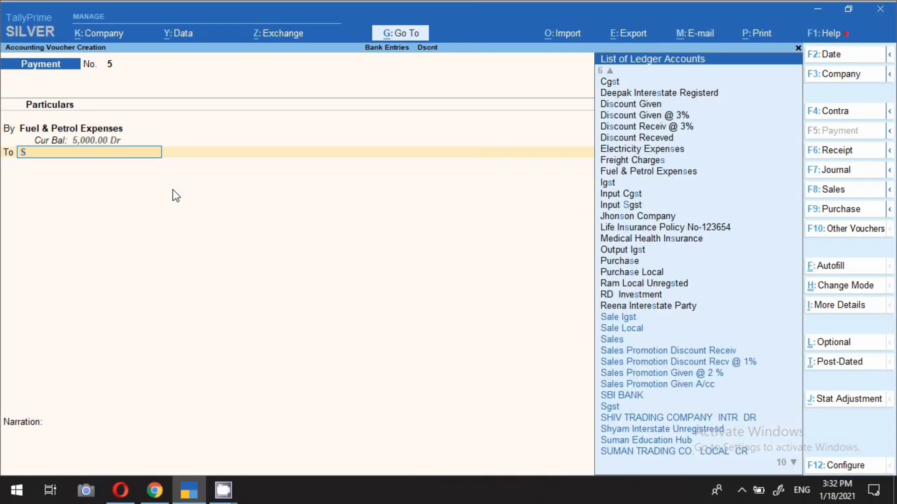
pyautogui.press('Return')
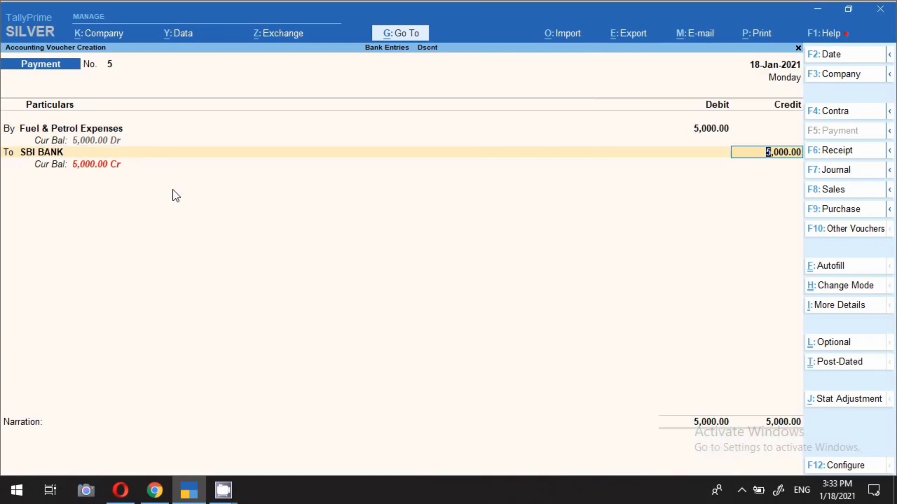
pyautogui.press('Return')
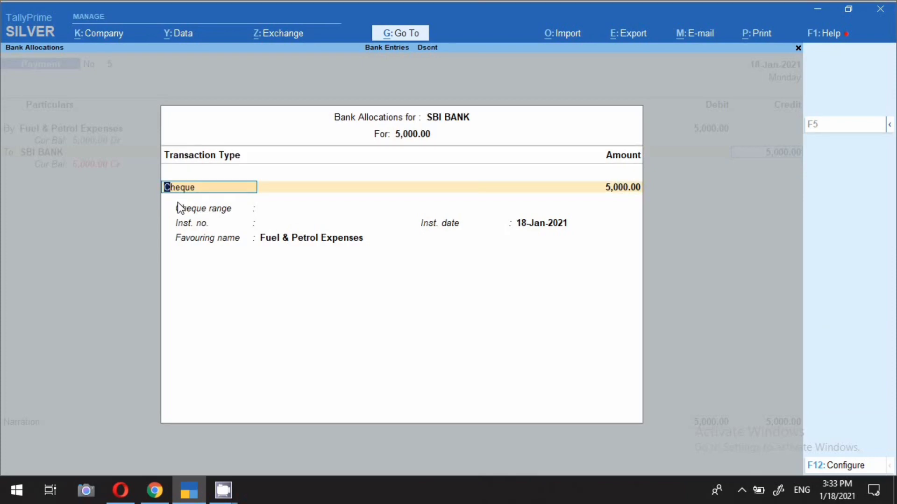
# Allocate the 5,000 SBI BANK payment as Cheque with cheque range Not Applicable and instrument number 123654
pyautogui.press('Return')
pyautogui.press('Return')
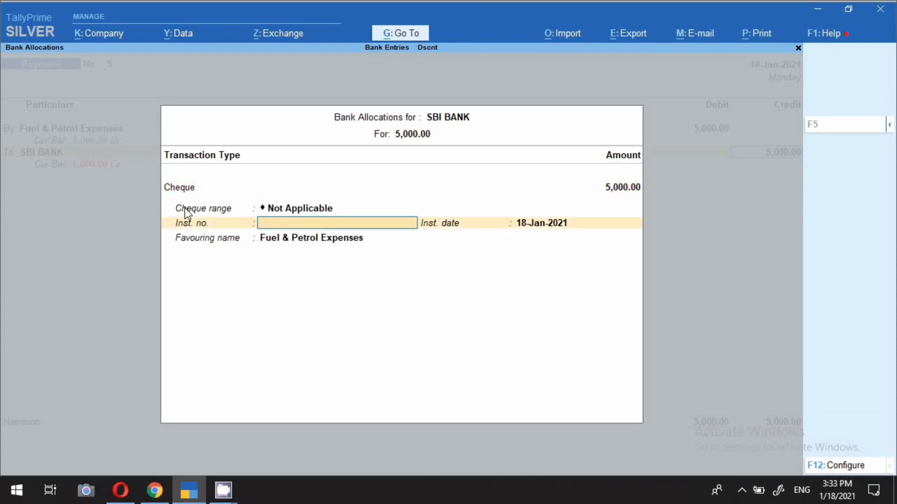
pyautogui.write('123654')
pyautogui.press('Return')
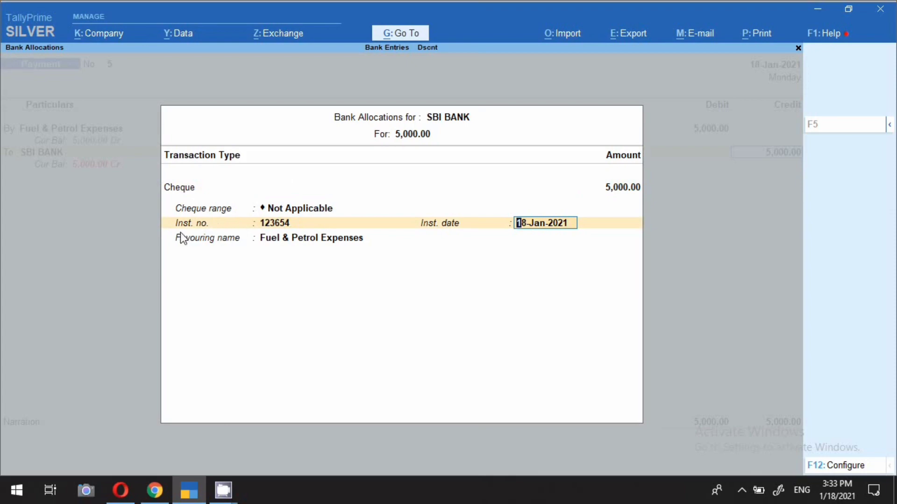
# Change the 5,000 SBI BANK allocation to e-Fund Transfer with bank Not Applicable, and save the fuel payment voucher
pyautogui.click(168, 192)
pyautogui.press('Down')
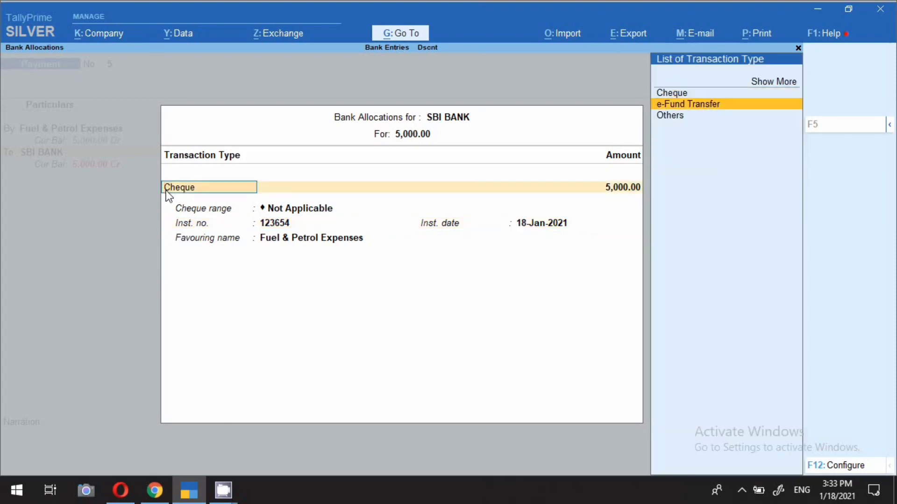
pyautogui.press('Return')
pyautogui.press('Return')
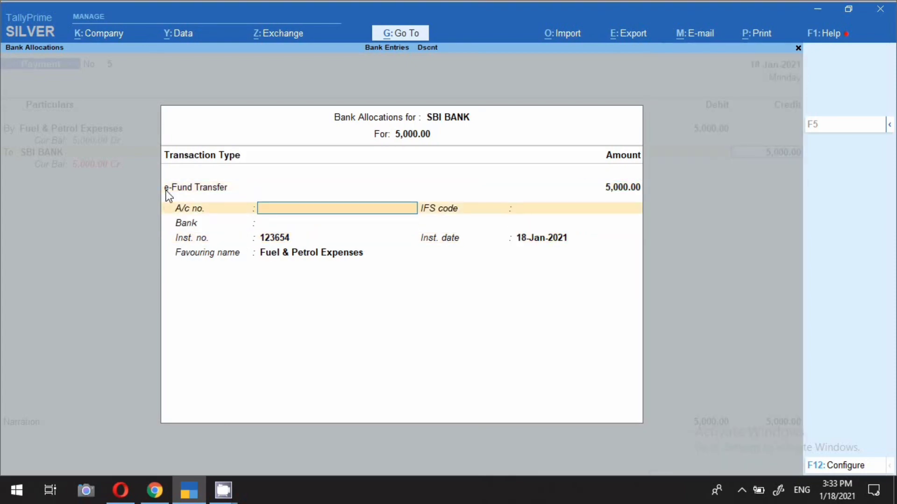
pyautogui.press('Return')
pyautogui.press('Return')
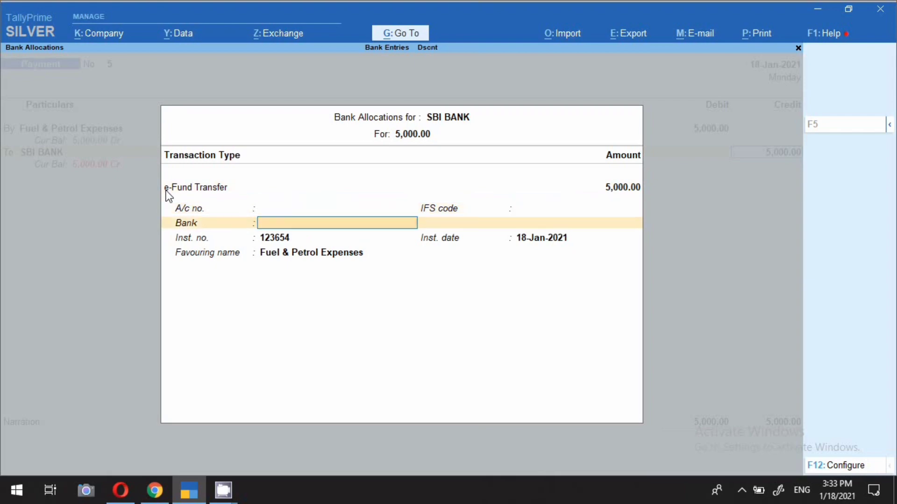
pyautogui.press('Return')
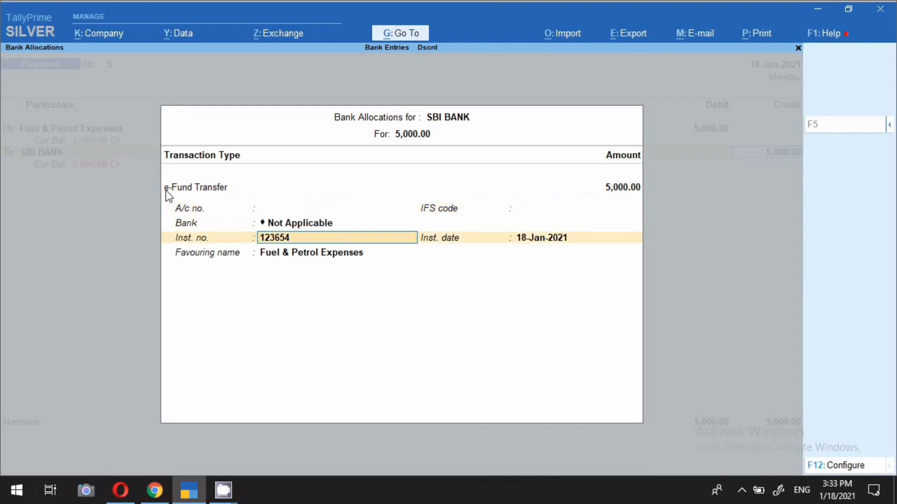
pyautogui.press('Return')
pyautogui.press('Return')
pyautogui.press('Return')
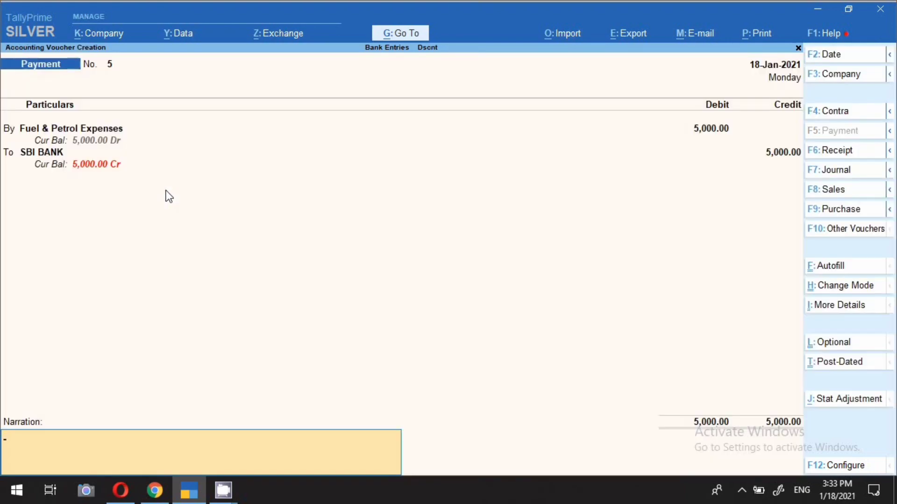
pyautogui.press('Return')
pyautogui.press('y')
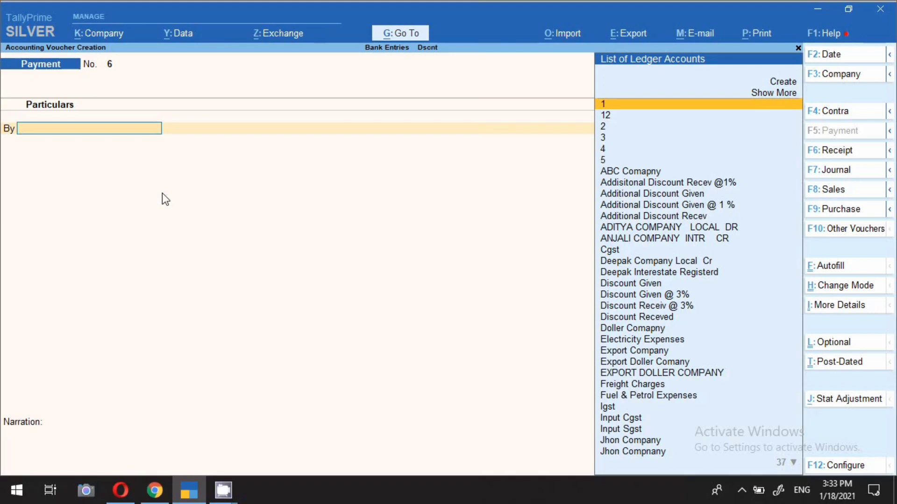
# Date the new payment voucher 18-Jan-2021 and start creating a ledger named Bank Charges from within it
pyautogui.press('F2')
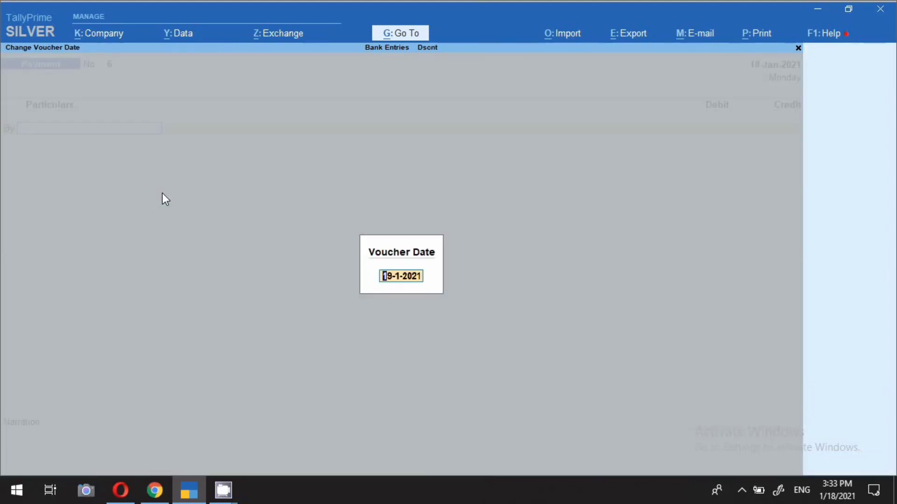
pyautogui.write('18.1')
pyautogui.press('Return')
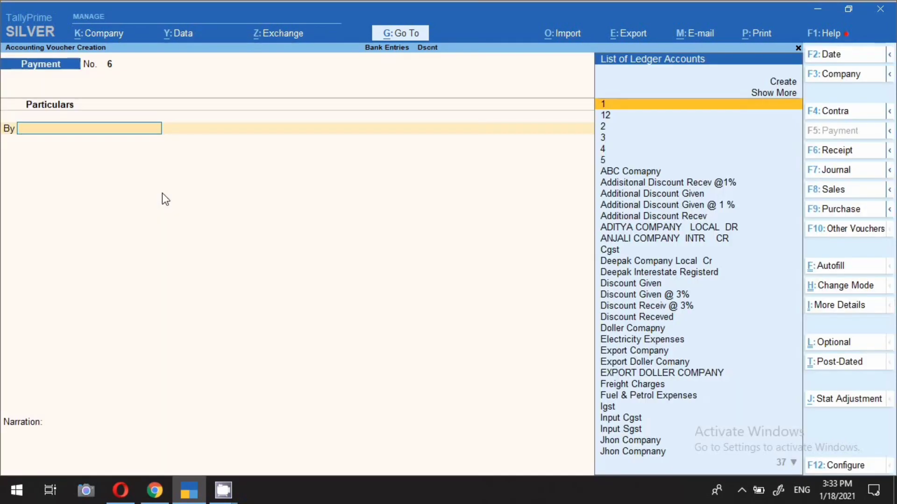
pyautogui.write('Bank')
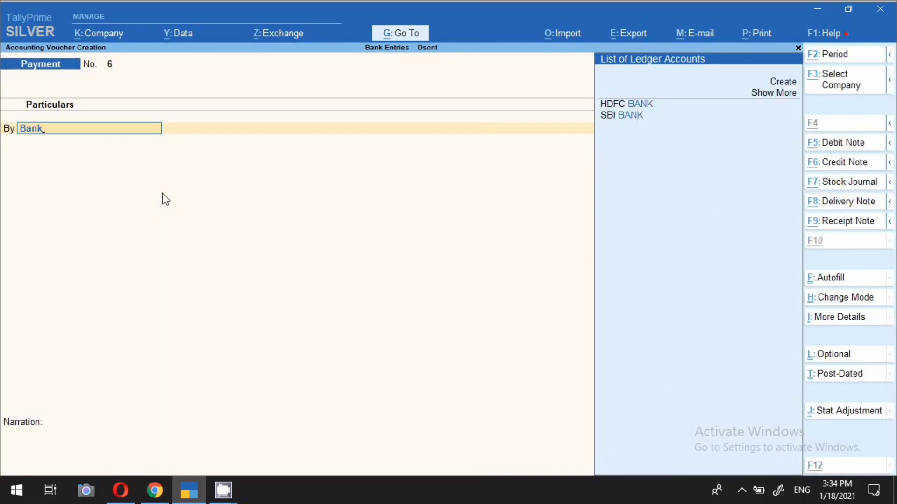
pyautogui.hotkey('alt', 'c')
pyautogui.write('Bank')
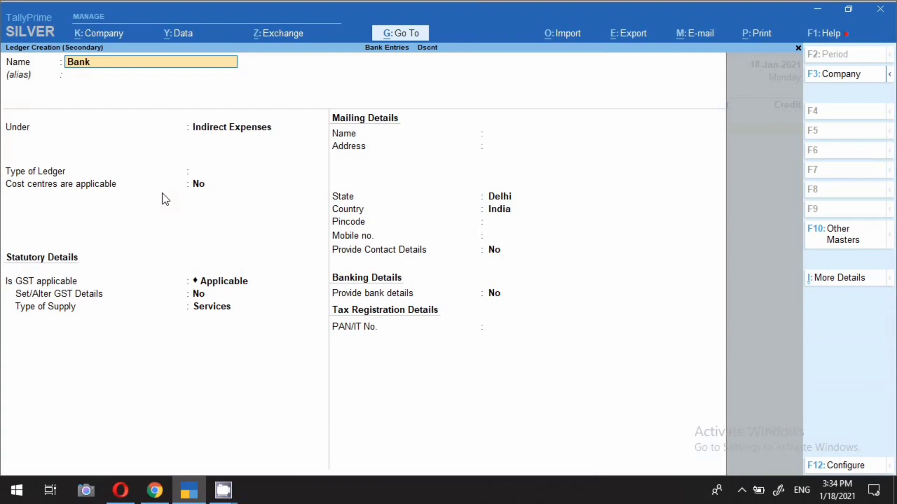
pyautogui.write(' Charges')
pyautogui.press('Return')
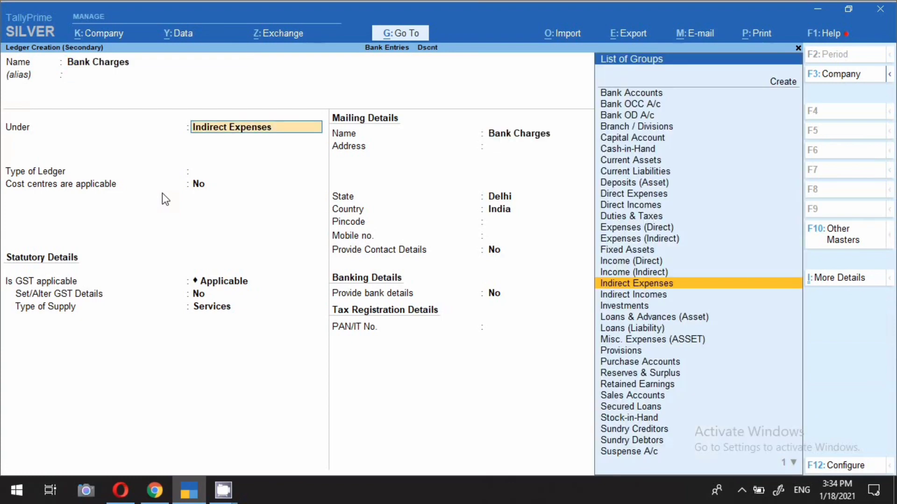
# Keep Bank Charges under Indirect Expenses with ledger type Not Applicable and GST Applicable, and open its GST details for alteration
pyautogui.click(221, 177)
pyautogui.press('Return')
pyautogui.press('Return')
pyautogui.press('Return')
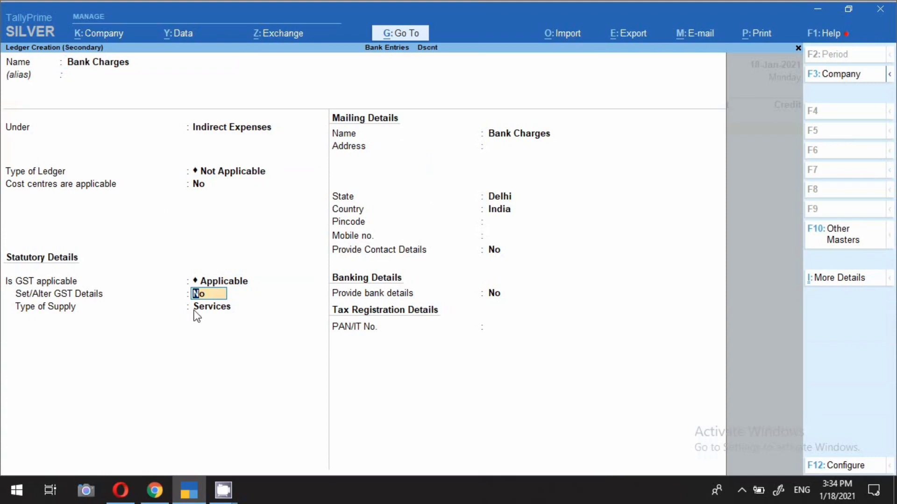
pyautogui.write('y')
pyautogui.press('Return')
# Set the Bank Charges GST nature of transaction to Not Applicable, taxability to Taxable and integrated tax rate to 18%
pyautogui.press('Return')
pyautogui.press('Return')
pyautogui.press('Return')
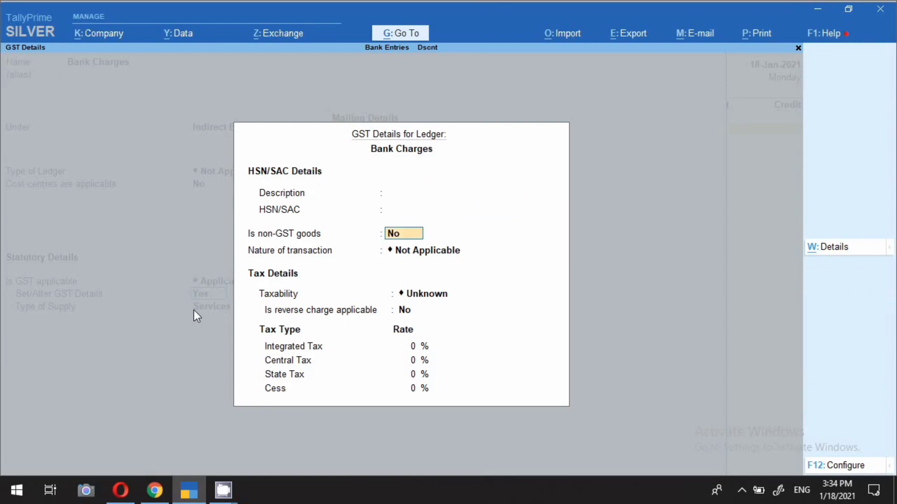
pyautogui.press('Return')
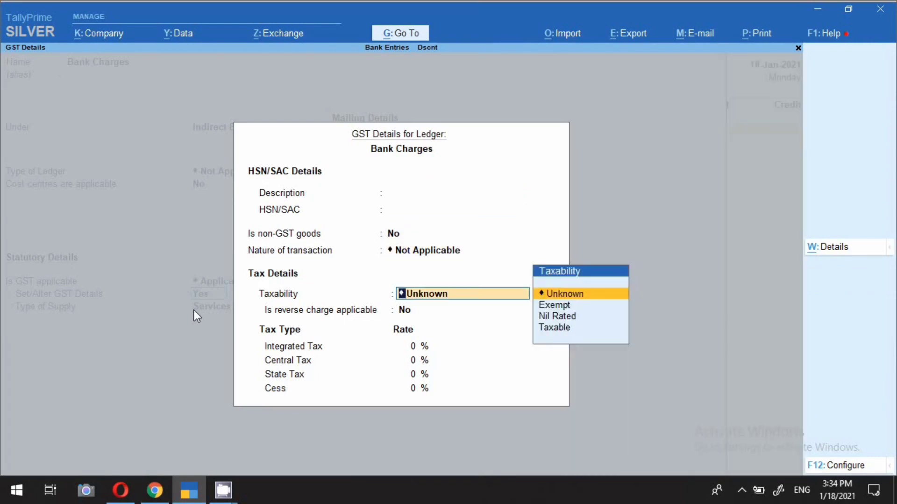
pyautogui.press('Down')
pyautogui.press('Down')
pyautogui.press('Down')
pyautogui.press('Return')
pyautogui.press('Return')
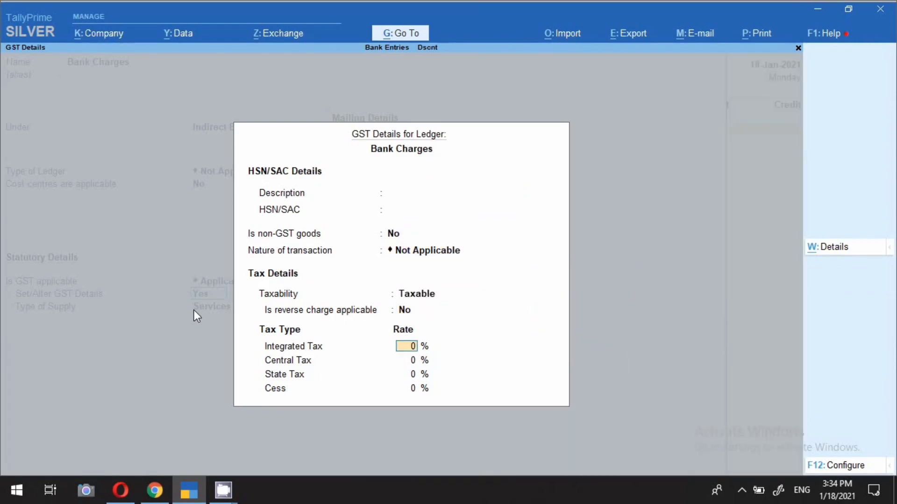
pyautogui.write('18')
# Accept the GST details, keep the type of supply as Services and save the Bank Charges ledger
pyautogui.press('Return')
pyautogui.press('Return')
pyautogui.press('Return')
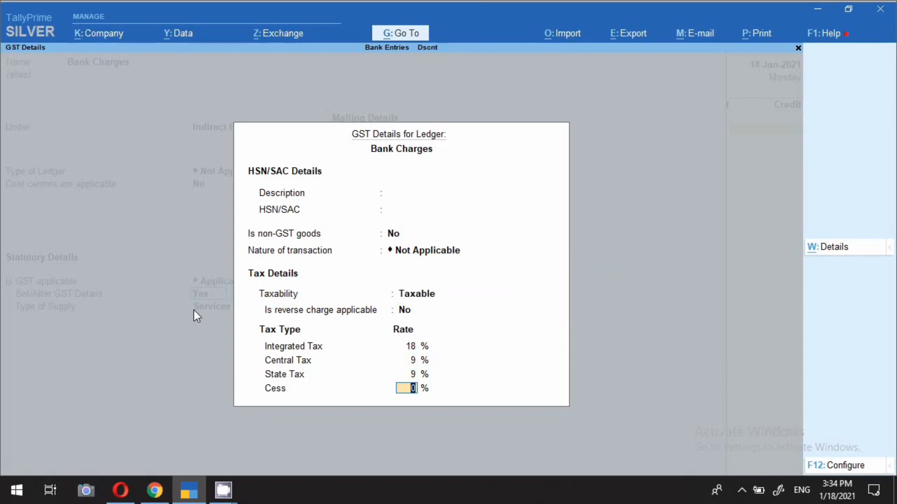
pyautogui.press('Return')
pyautogui.press('Return')
pyautogui.press('Return')
pyautogui.press('Return')
pyautogui.press('Return')
pyautogui.press('Return')
pyautogui.press('Return')
pyautogui.press('Return')
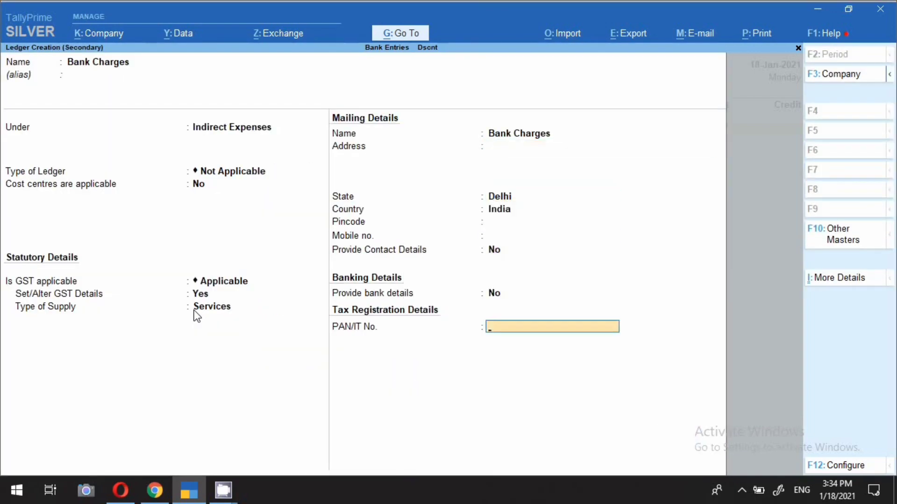
pyautogui.press('Return')
pyautogui.press('Return')
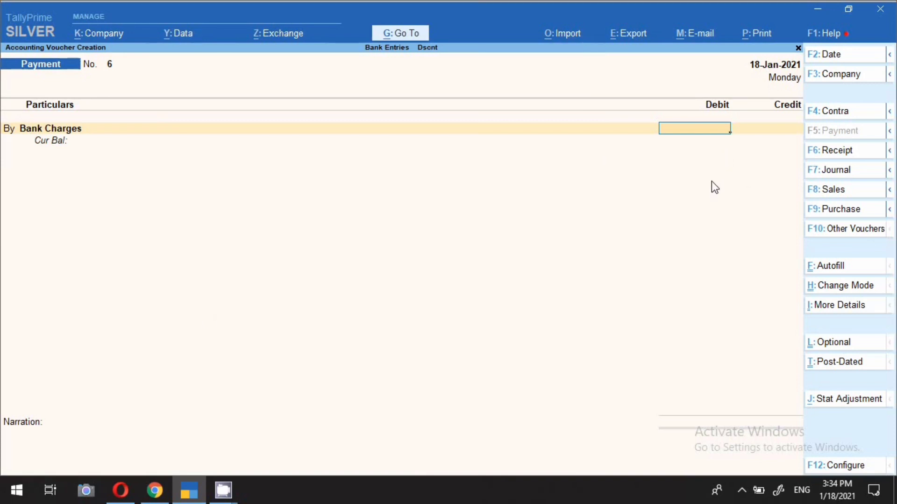
# Debit Bank Charges 200 and credit SBI BANK 200 in the payment voucher
pyautogui.write('200')
pyautogui.press('Return')
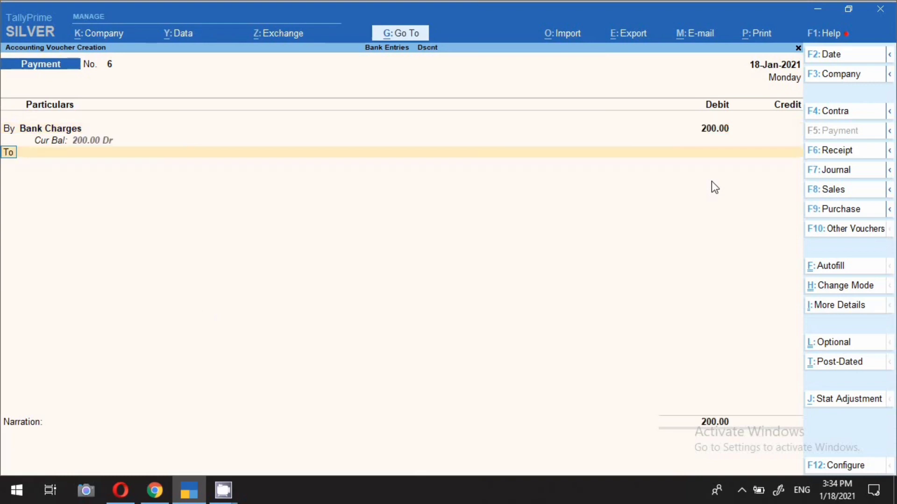
pyautogui.press('Return')
pyautogui.write('Sbi')
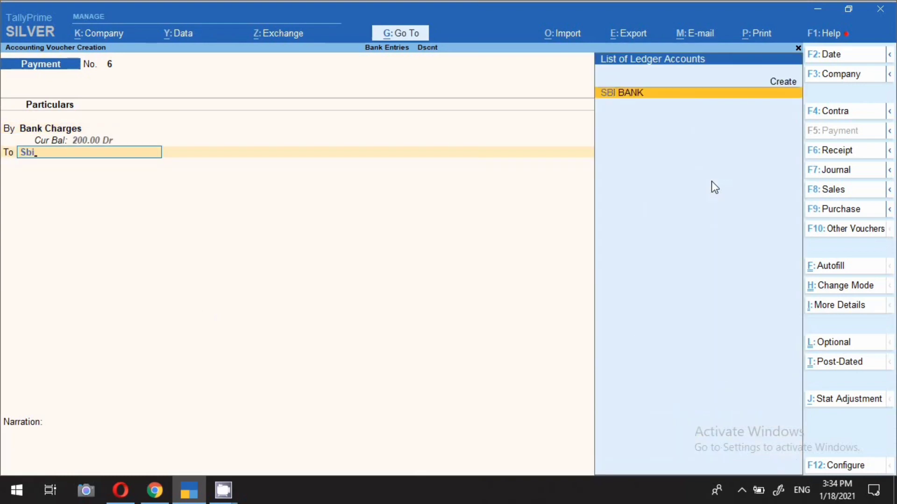
pyautogui.press('Return')
# Allocate the 200 SBI BANK payment as Cheque with cheque range Not Applicable and no instrument number
pyautogui.press('Return')
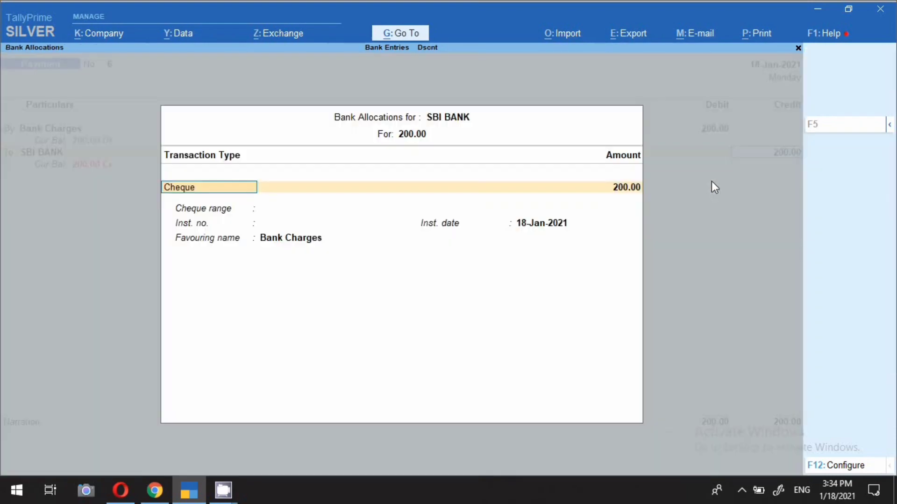
pyautogui.press('Return')
pyautogui.press('Return')
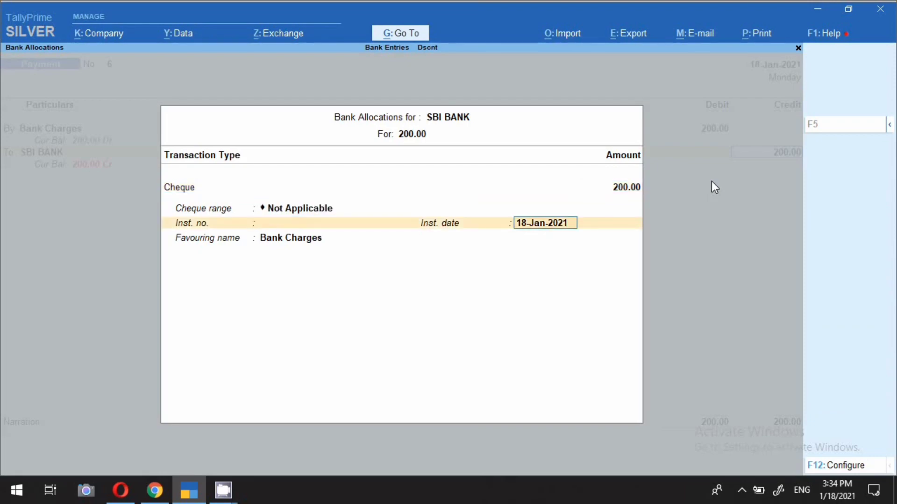
pyautogui.press('Return')
pyautogui.press('Return')
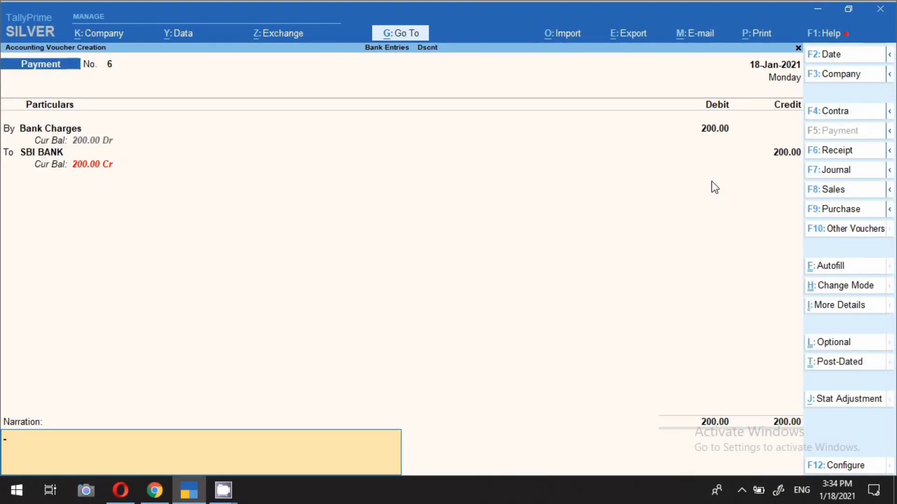
# Enter the narration "cheque bouchse cahrges" and save the 200 bank charges payment voucher
pyautogui.write('cheque bouchse cahrges')
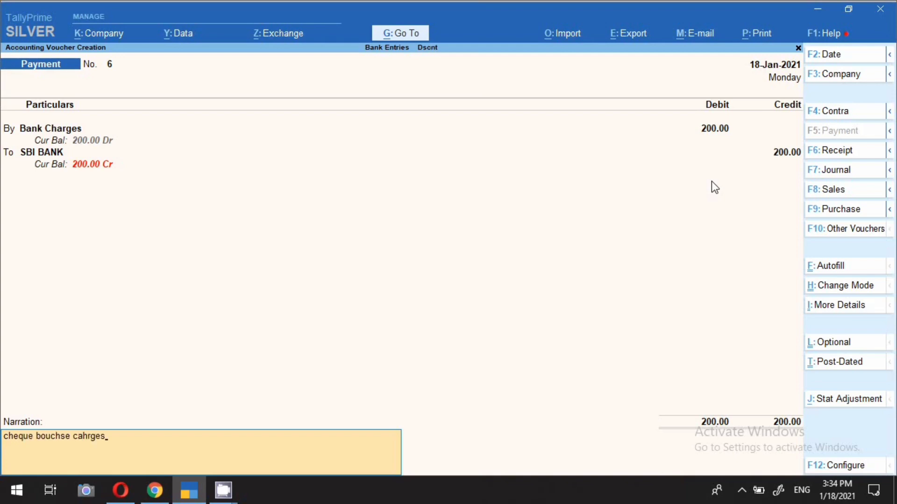
pyautogui.press('Return')
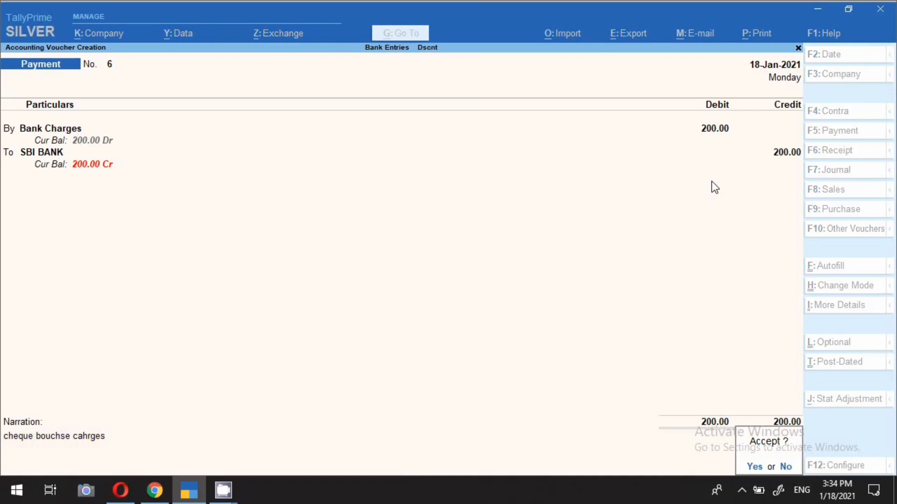
pyautogui.press('Return')
# Date the next payment voucher 18-Jan-2021 and debit Bank Charges 500
pyautogui.press('F2')
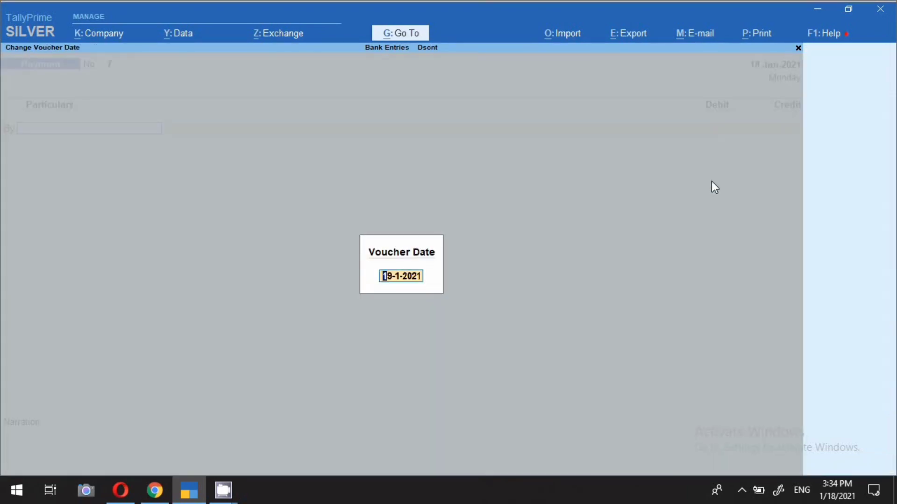
pyautogui.write('18-1')
pyautogui.press('Return')
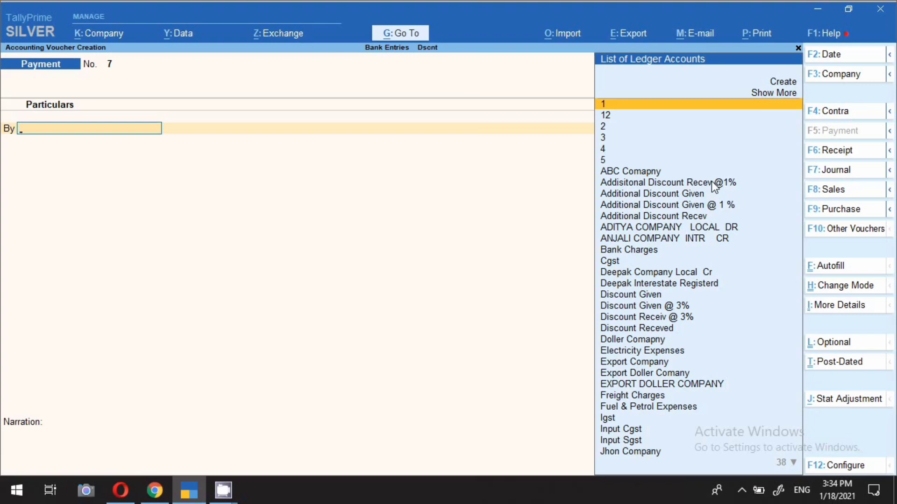
pyautogui.write('ban')
pyautogui.press('Return')
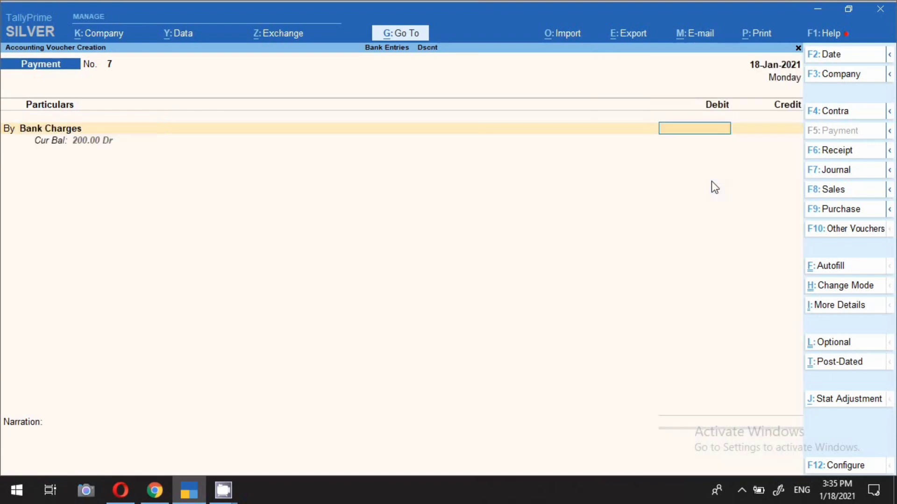
pyautogui.write('500')
pyautogui.press('Return')
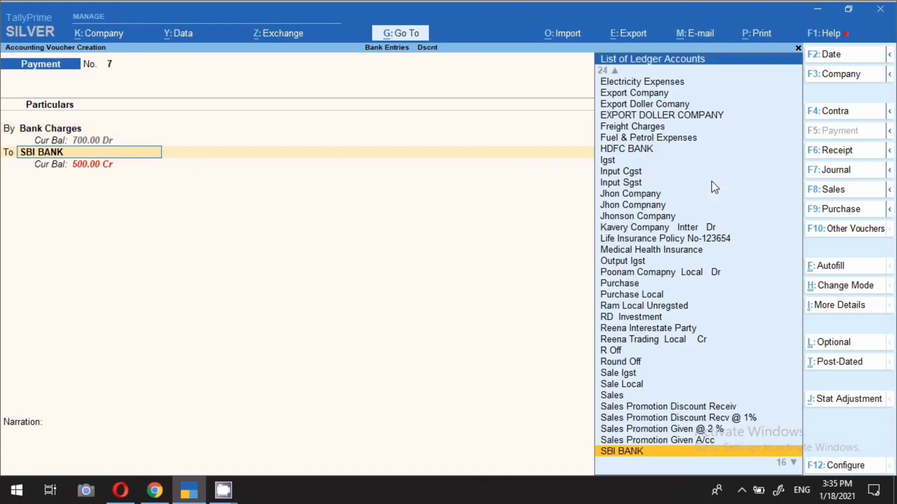
# Credit SBI BANK 500 and allocate it as Cheque with cheque range Not Applicable and no instrument number
pyautogui.press('Return')
pyautogui.press('Return')
pyautogui.press('Return')
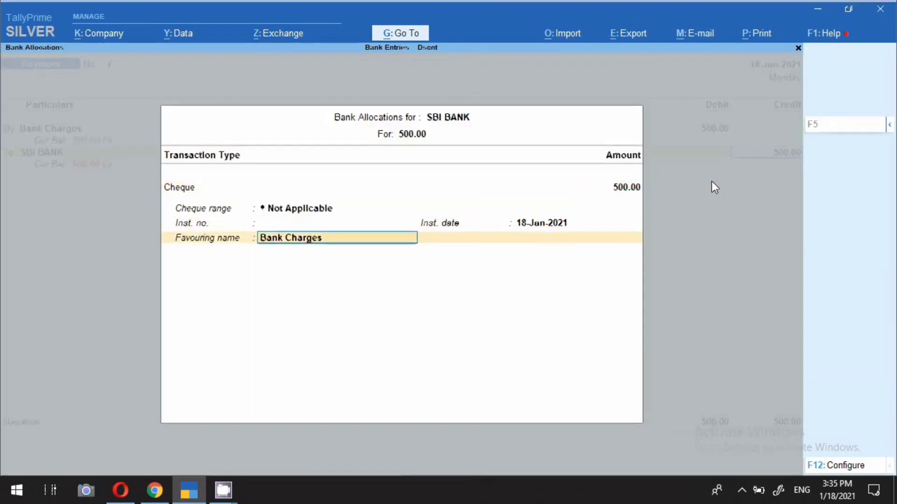
pyautogui.press('Return')
# Enter the narration "cheque book issue charges" and save the 500 bank charges payment voucher
pyautogui.write('ch')
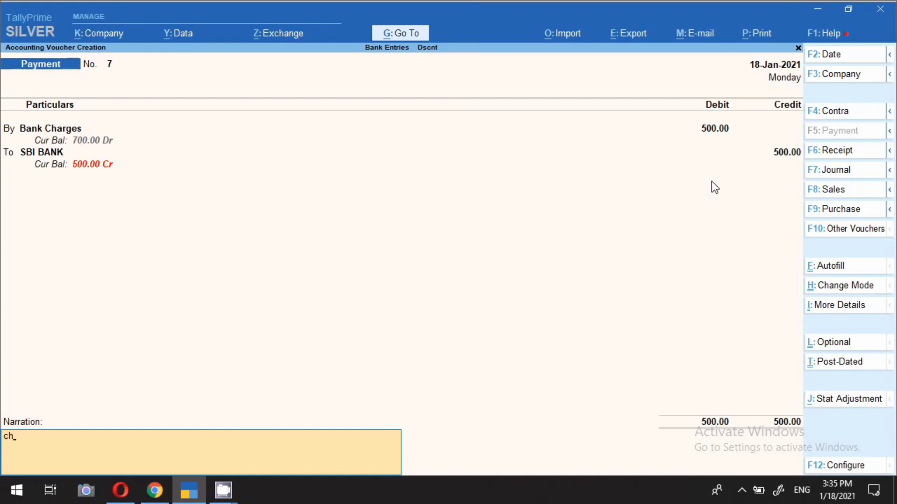
pyautogui.write('eque book issue charges')
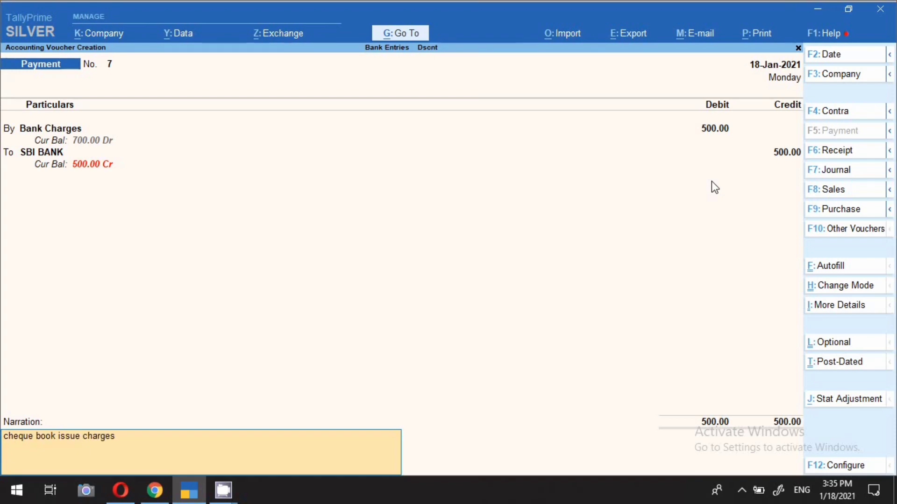
pyautogui.press('Return')
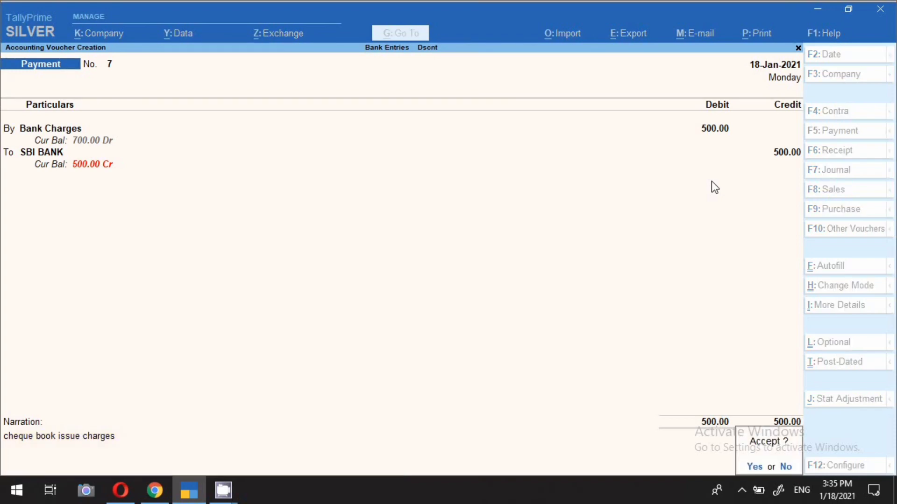
pyautogui.press('Return')
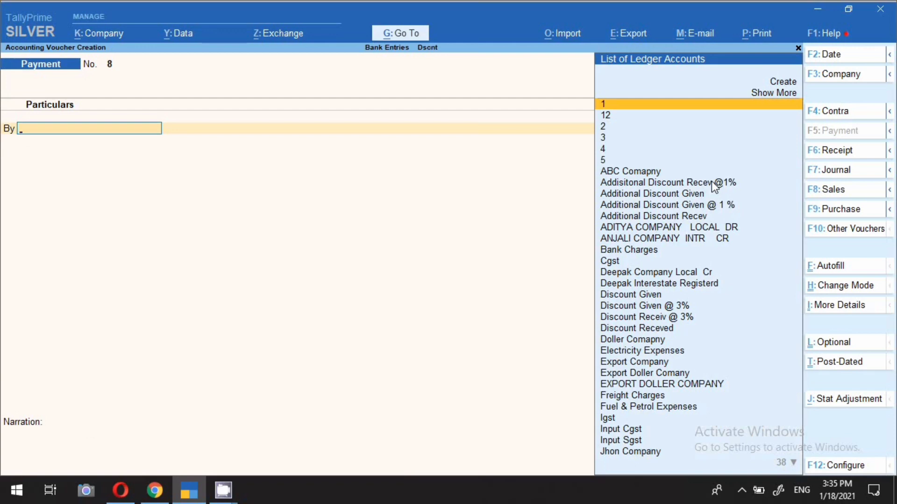
# Date the next payment voucher 17-Jan-2021 and debit Bank Charges 50
pyautogui.press('F2')
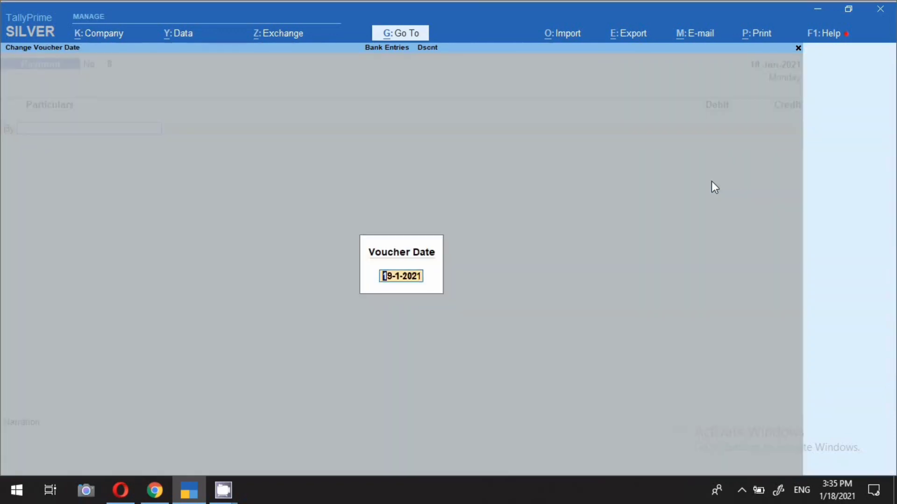
pyautogui.write('17.')
pyautogui.press('Return')
pyautogui.write('Ba')
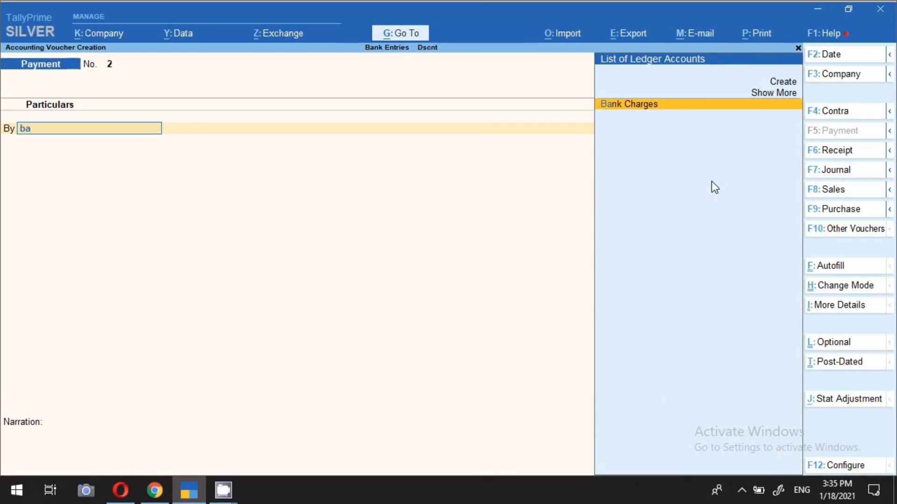
pyautogui.press('Return')
pyautogui.write('50')
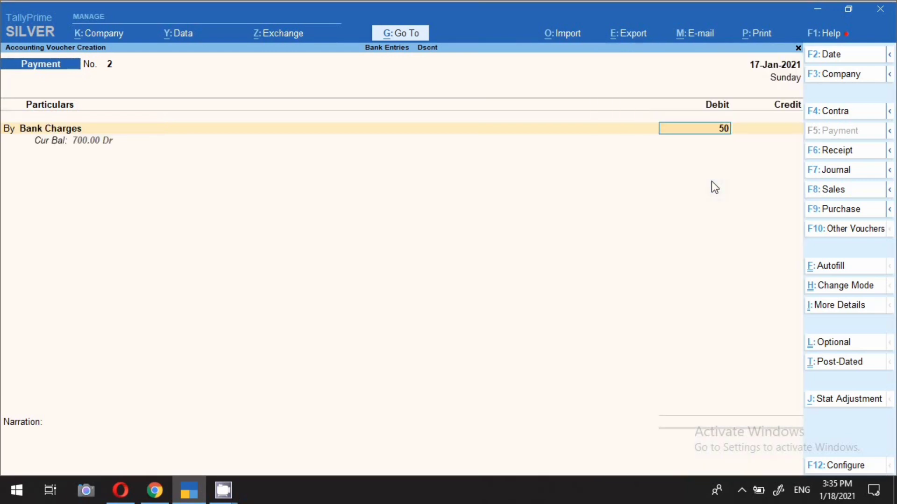
pyautogui.press('Return')
# Credit SBI BANK 50 as the paying account of the bank charges voucher
pyautogui.press('Return')
pyautogui.press('Return')
pyautogui.press('Return')
pyautogui.press('Return')
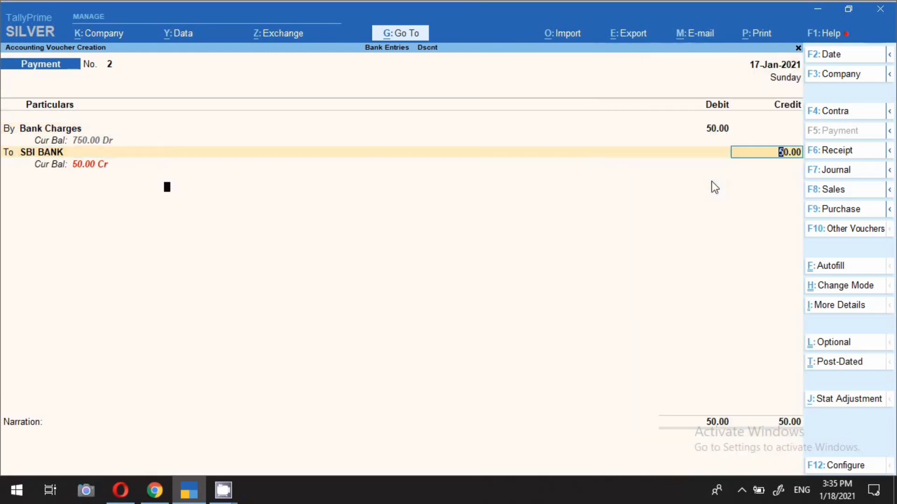
# Enter the narration "neft chargs" and save the 50 bank charges payment voucher
pyautogui.press('Return')
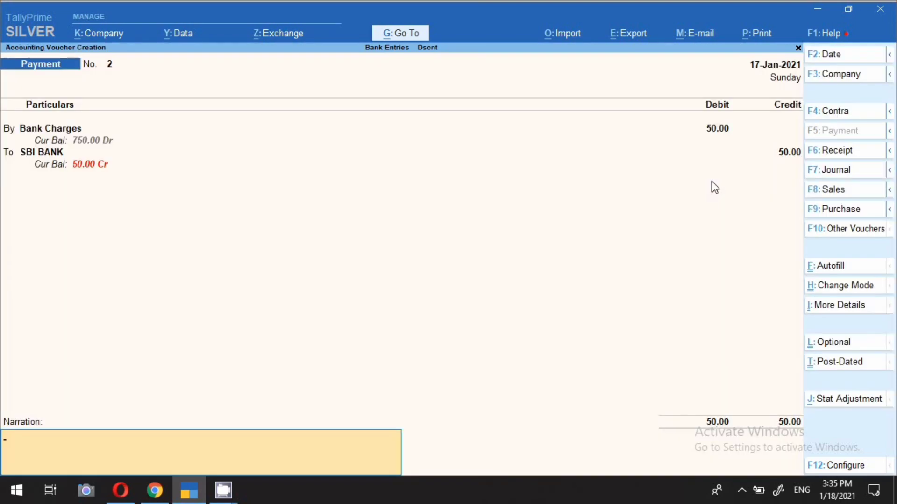
pyautogui.write('neft chargs')
pyautogui.press('Return')
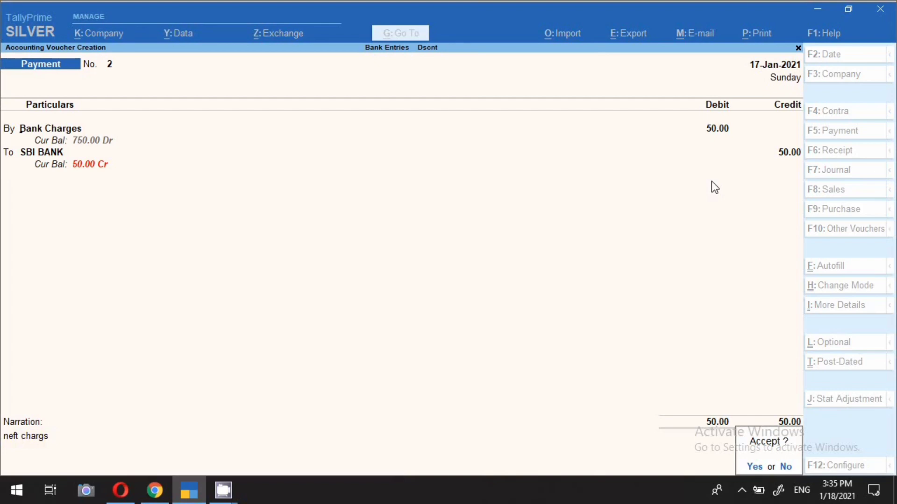
pyautogui.press('Return')
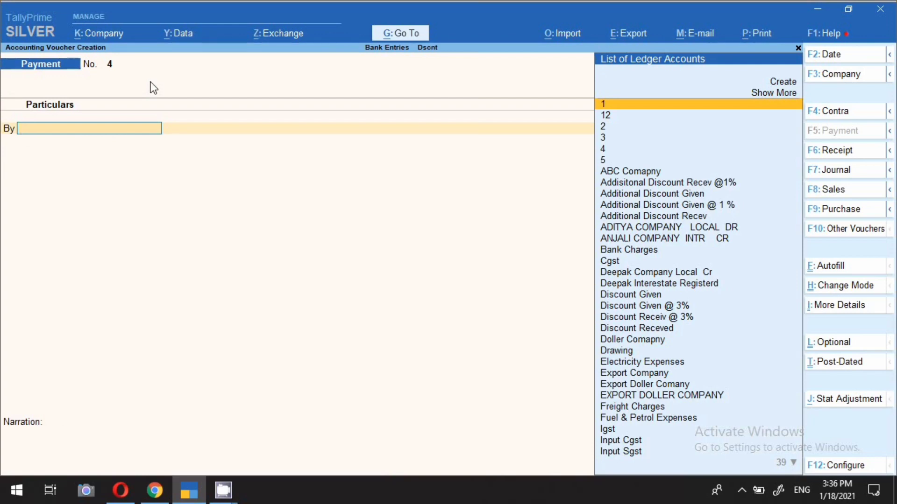
pyautogui.click(742, 488)
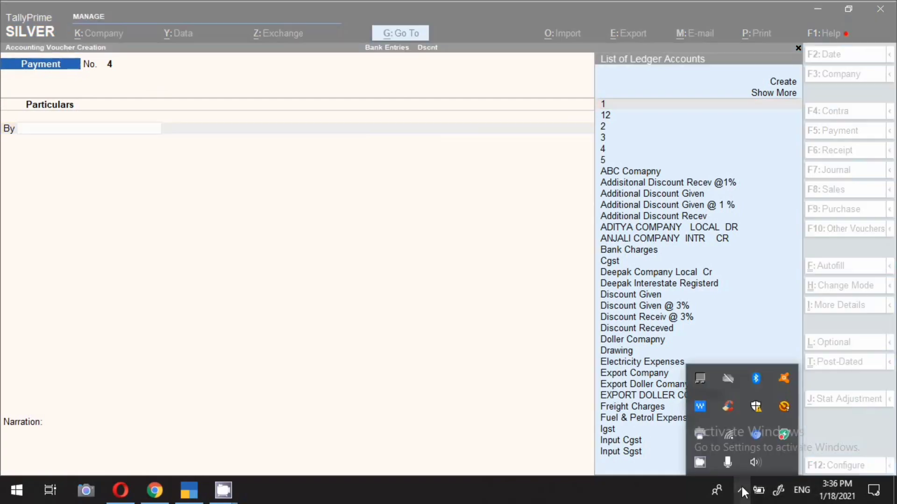